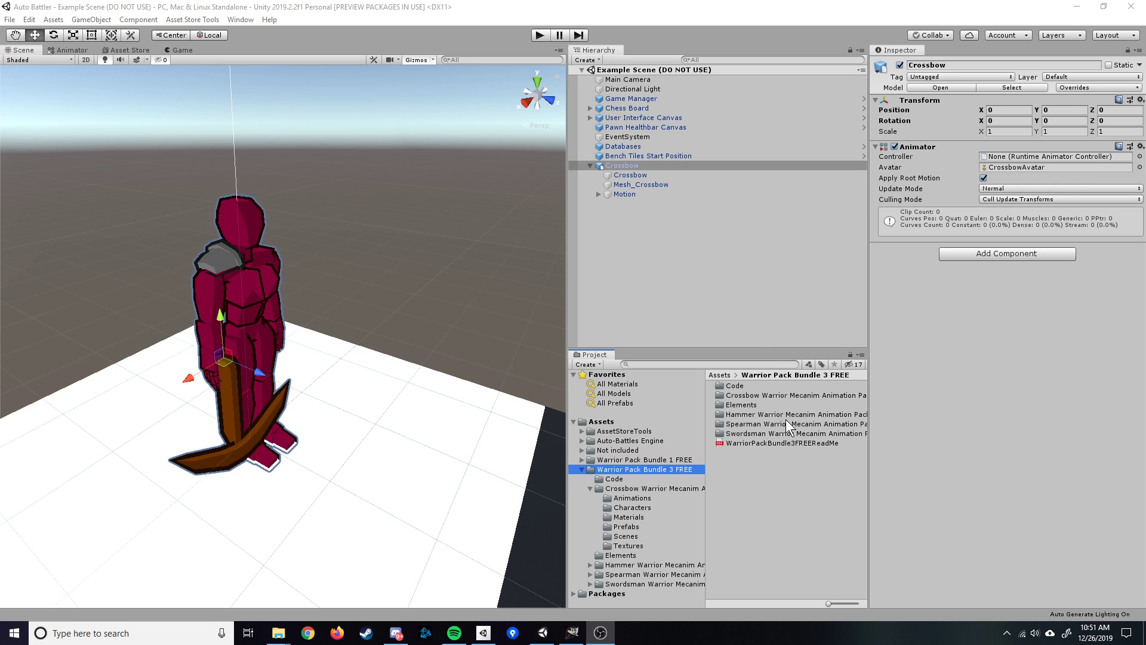
- Select the Crossbow character, then show Not included > Animator Controllers with Base Pawn Controller and four AOCs
double_click(763, 394)
double_click(747, 394)
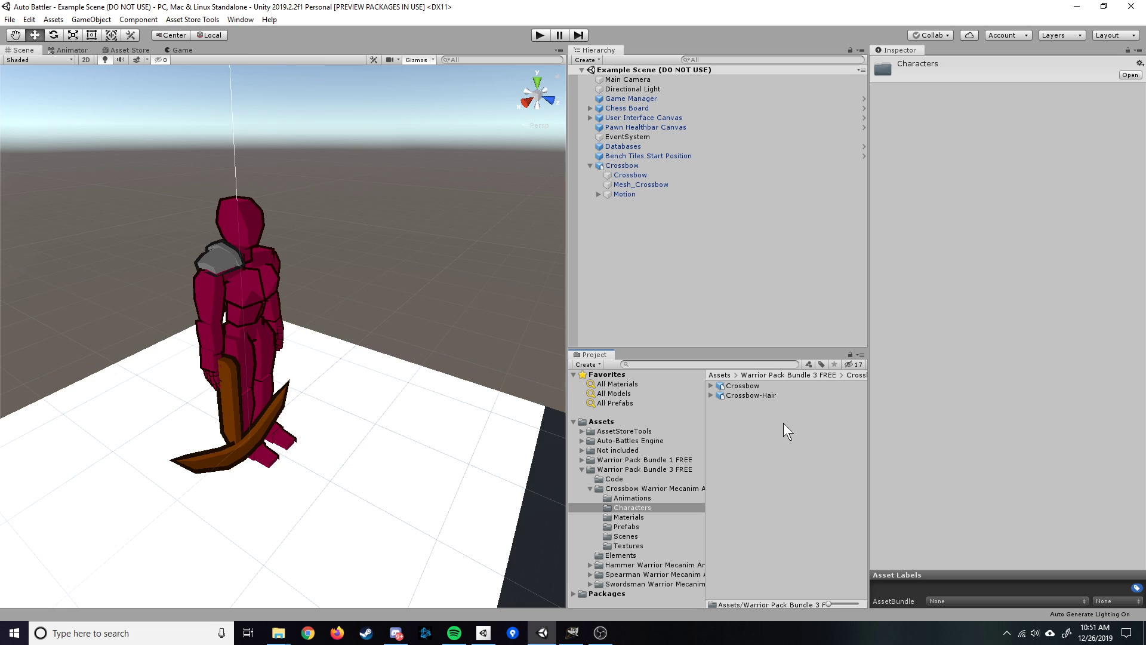
left_click(635, 165)
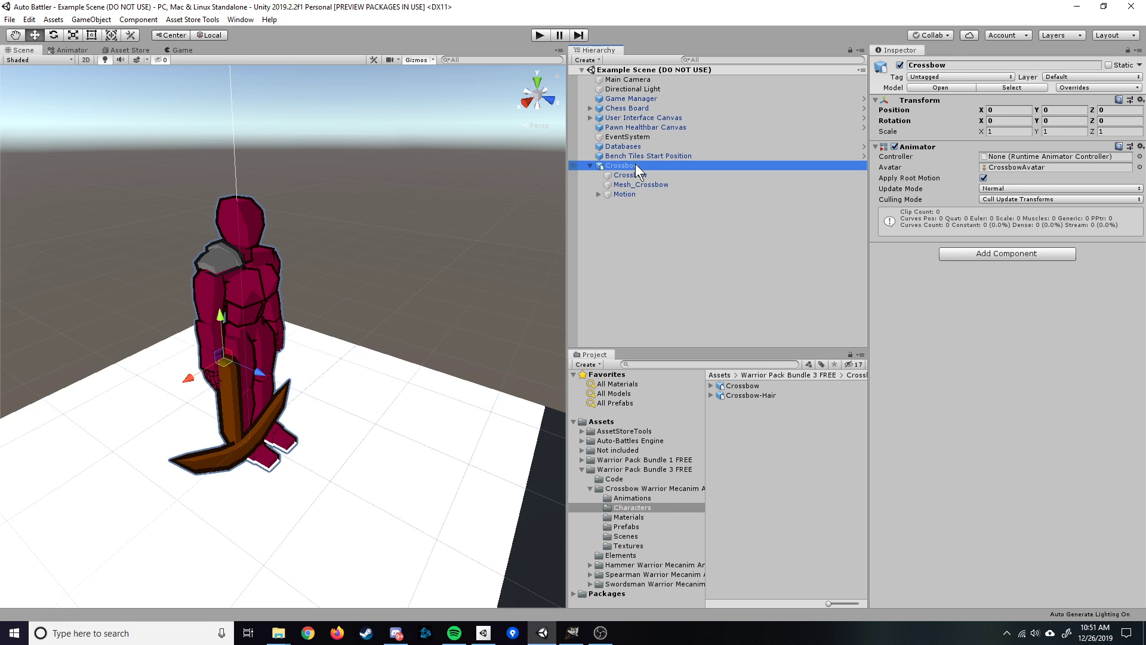
left_click(582, 450)
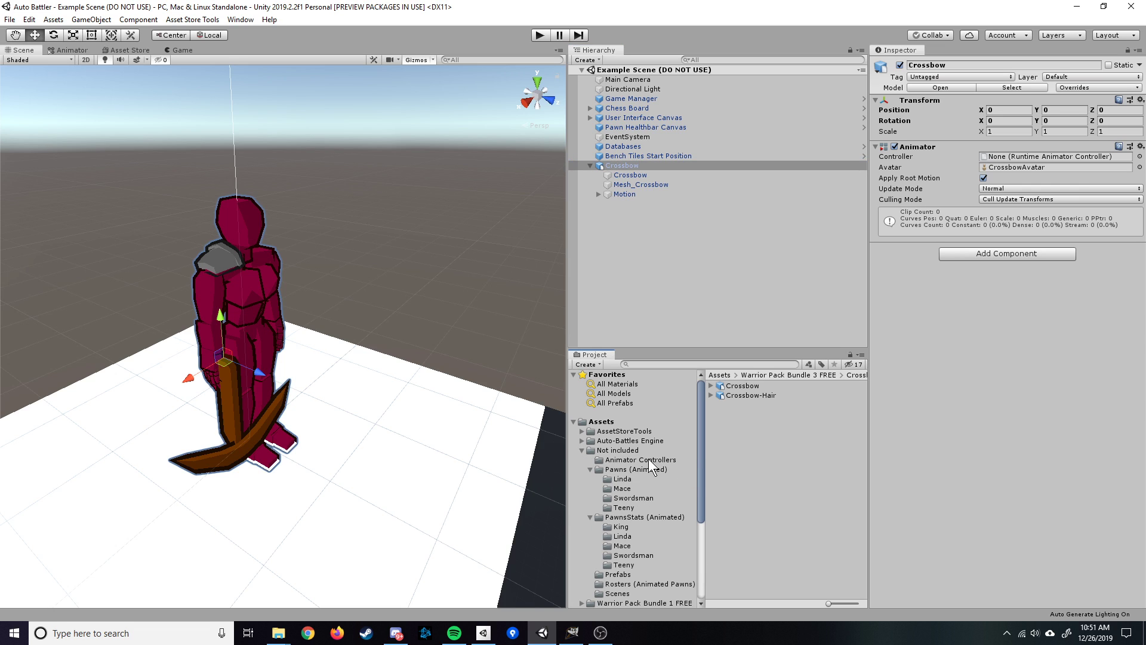
left_click(647, 458)
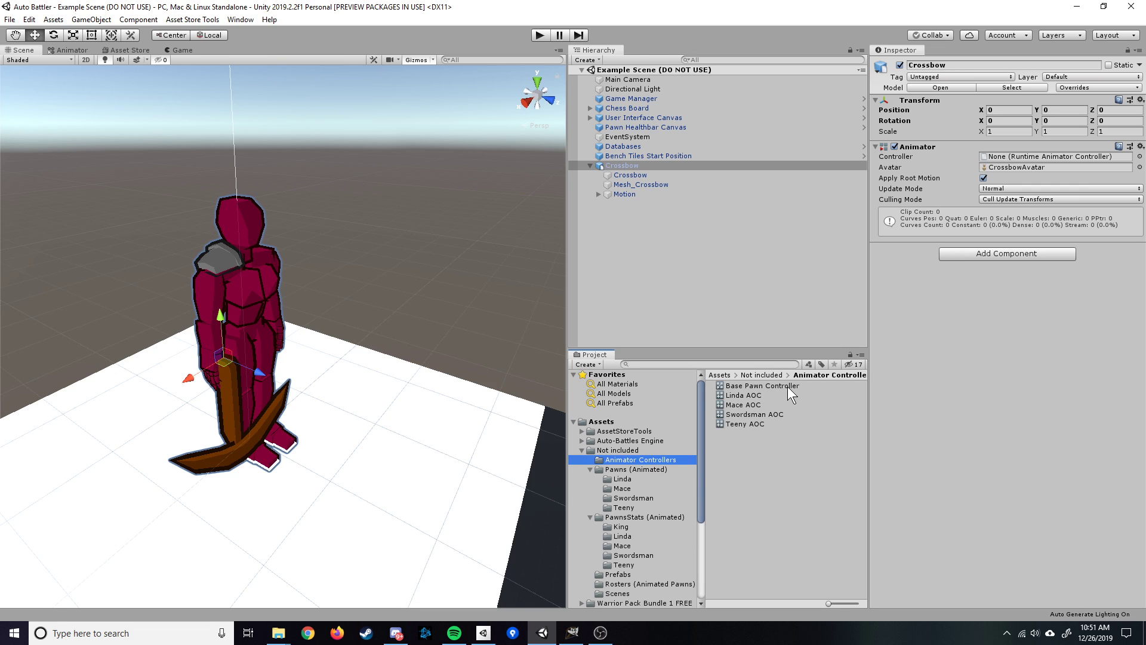
- Create a new Animator Override Controller named Crossbow AOC in the Animator Controllers folder
right_click(736, 447)
mouse_move(803, 157)
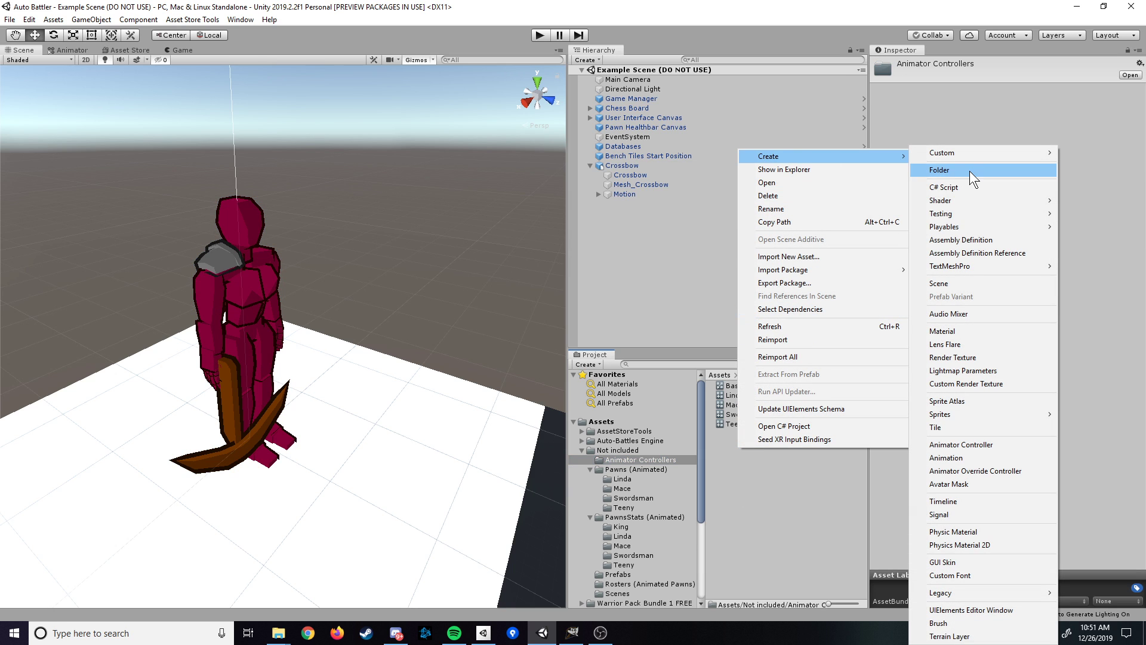
left_click(997, 471)
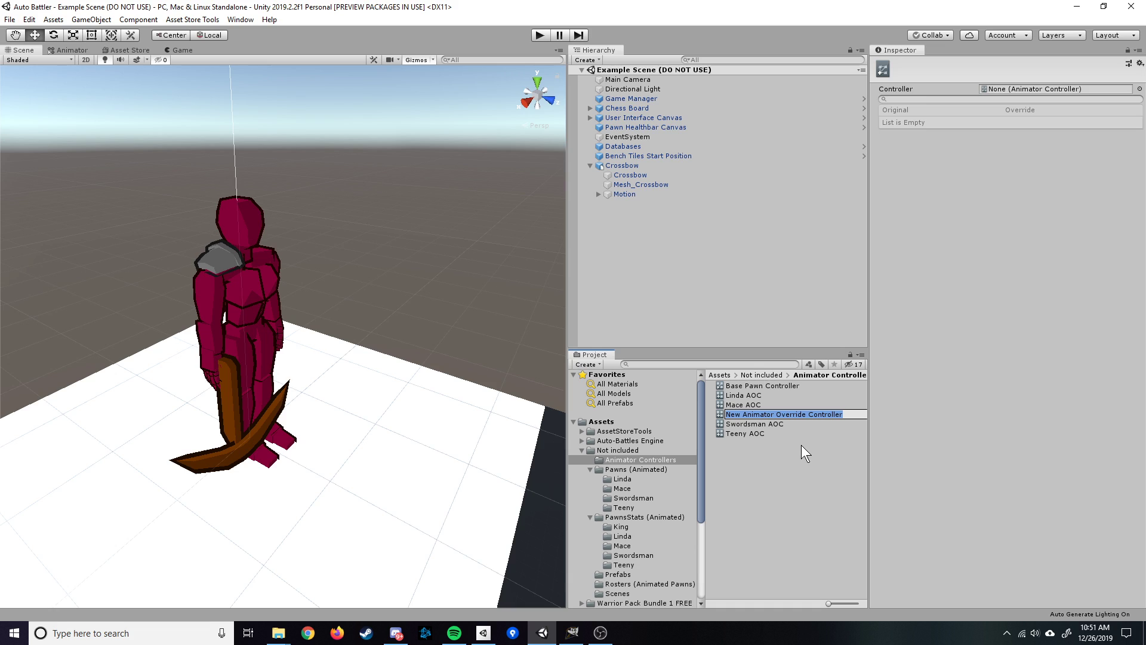
type("Crossbow AOC")
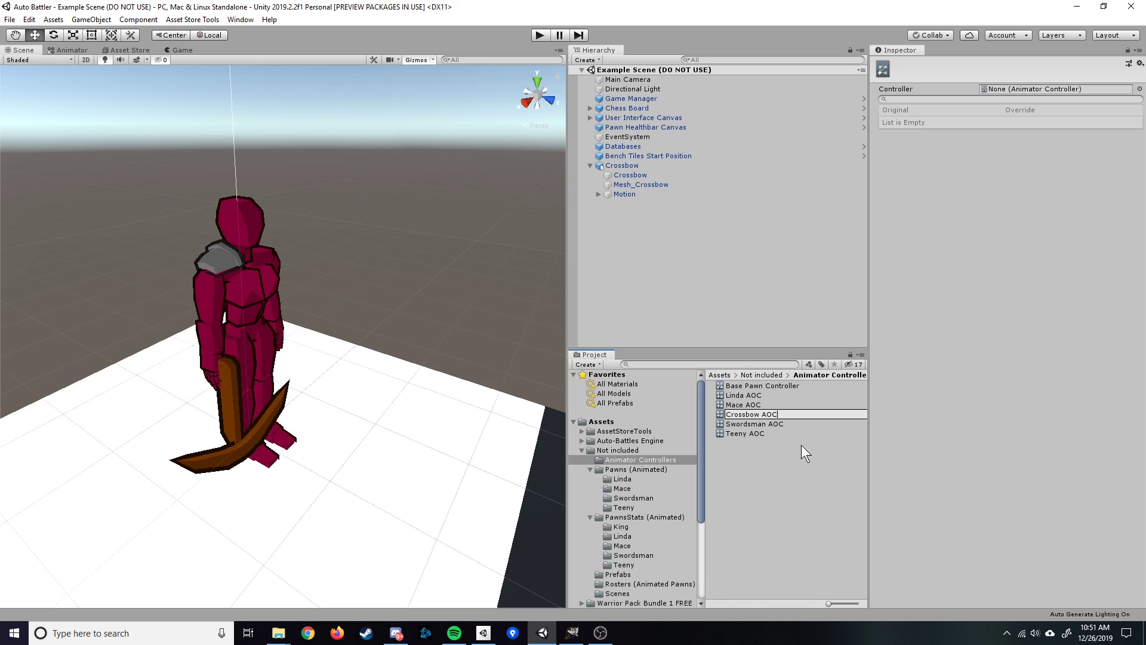
key("Return")
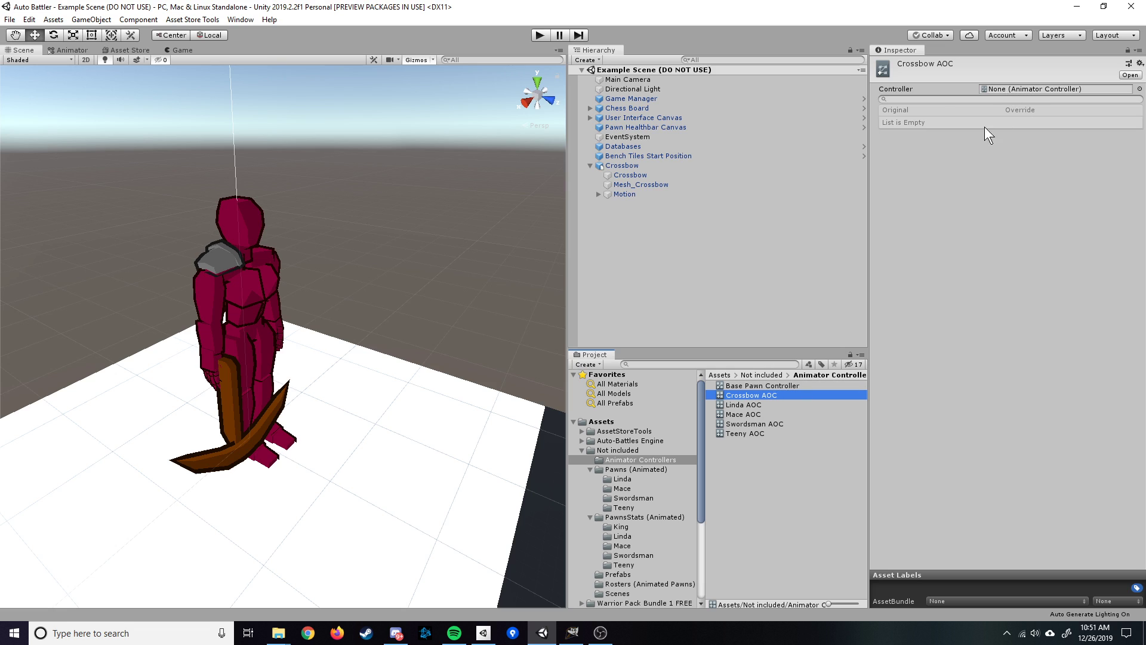
- Set Crossbow AOC's Controller to Base Pawn Controller, exposing the Mace Attack 1, Idle and Run overrides
left_click_drag(751, 384, 1043, 93)
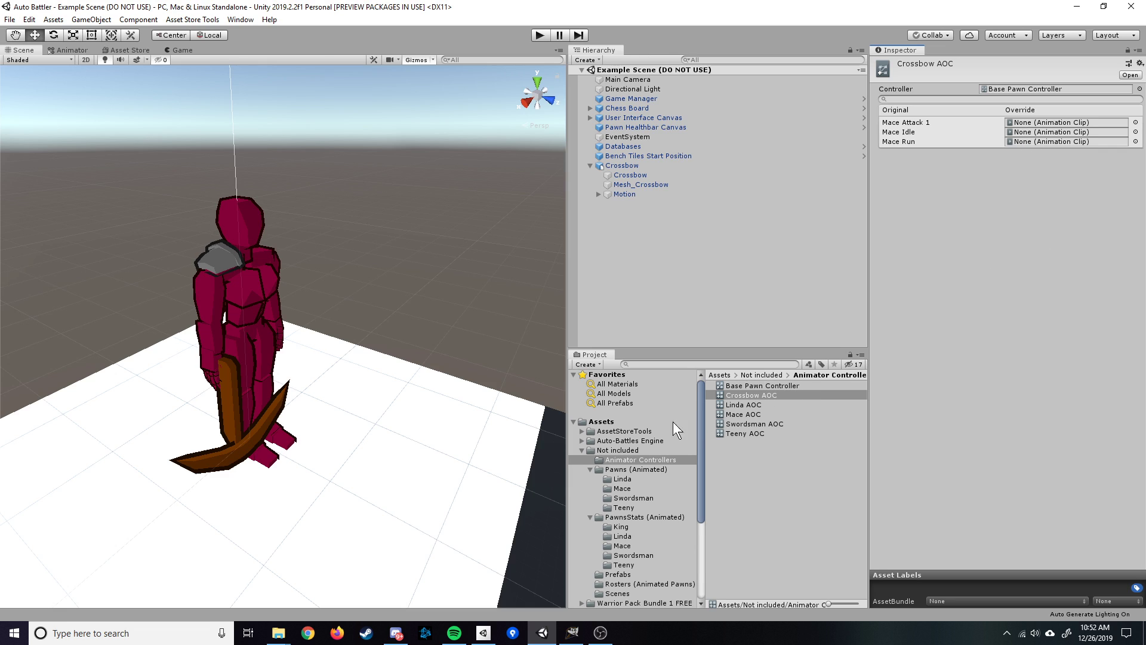
left_click(582, 450)
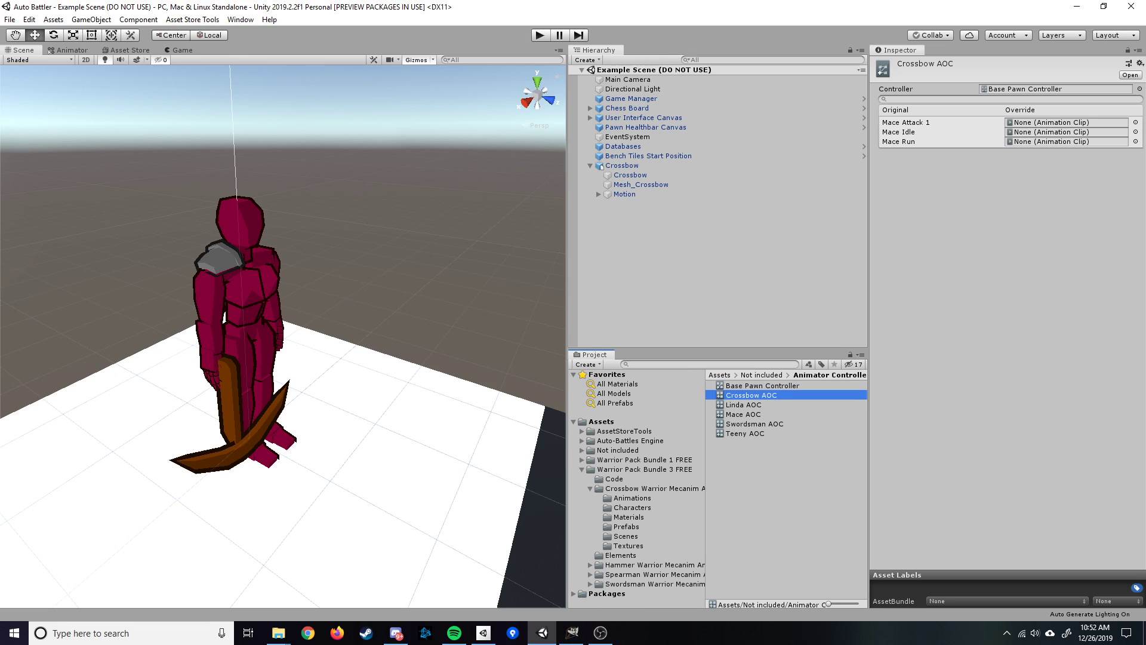
key("alt+Tab")
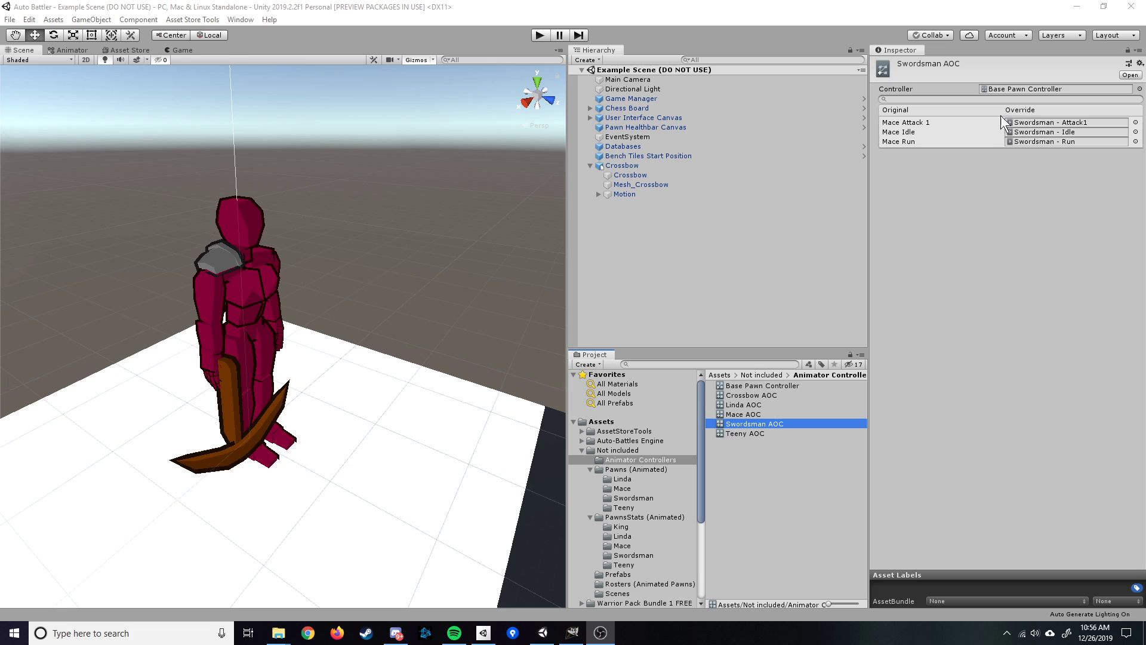
left_click(751, 394)
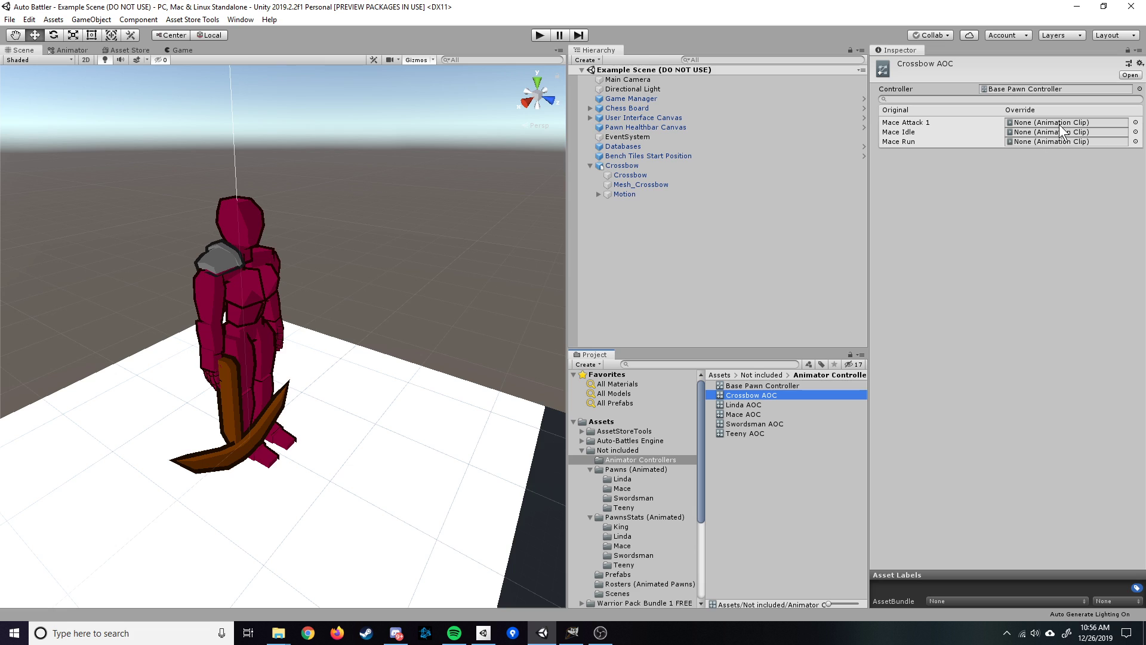
- Open Crossbow Warrior Mecanim > Animations and expand the Crossbow@Attack1, Crossbow@Idle and Crossbow@Run files
left_click_drag(703, 456, 685, 520)
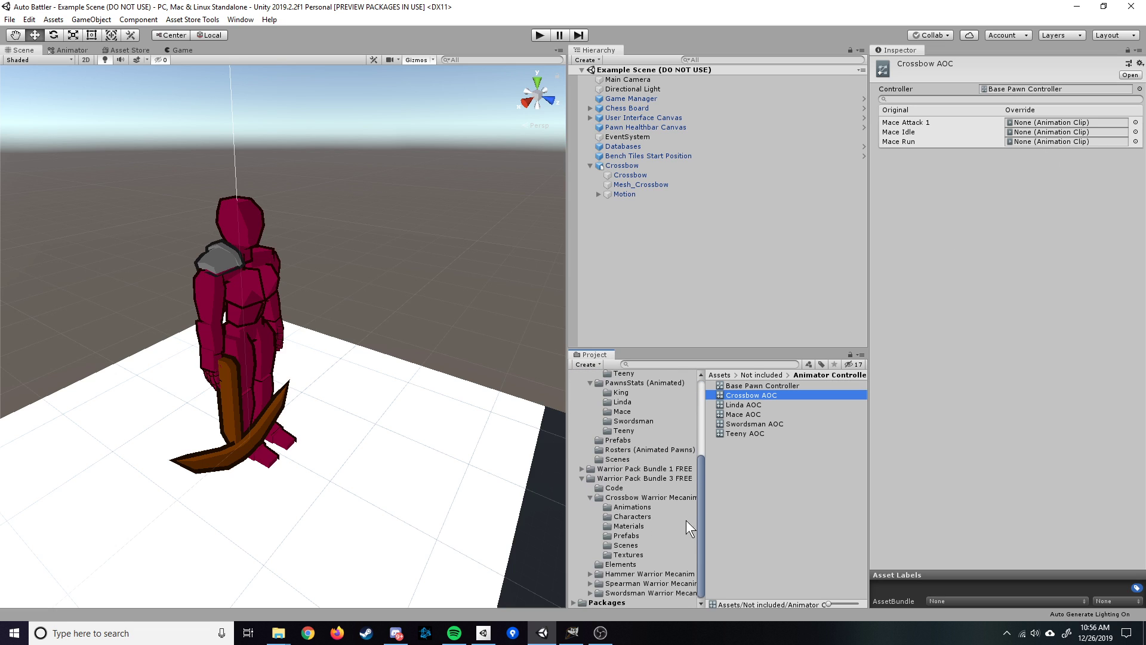
left_click(635, 498)
double_click(753, 384)
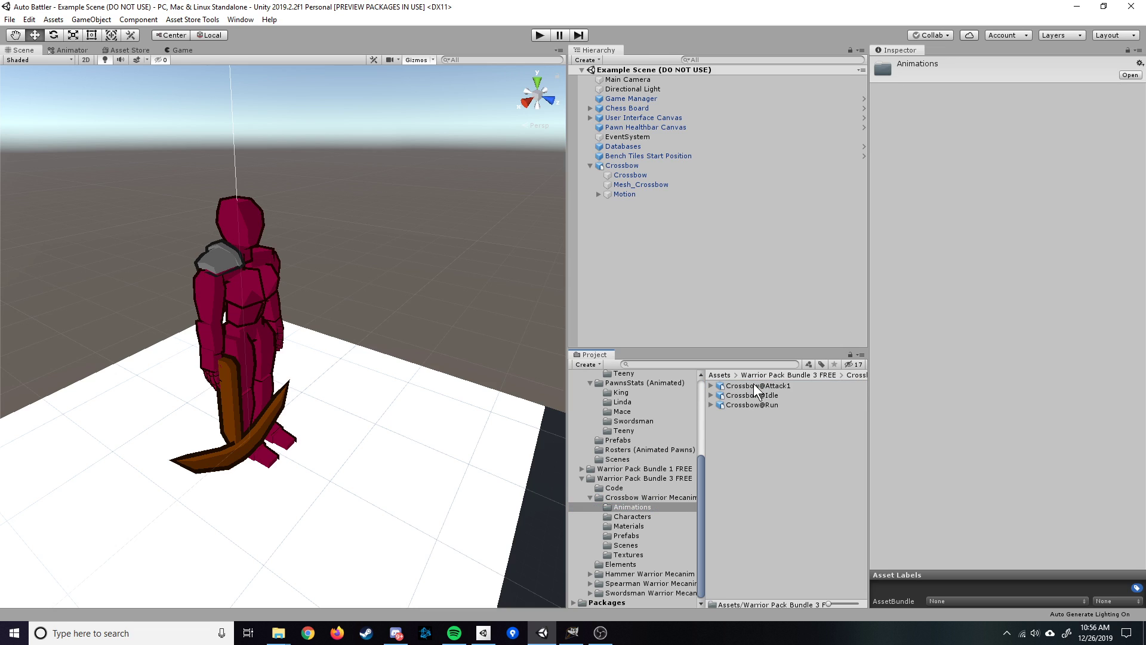
left_click(711, 385)
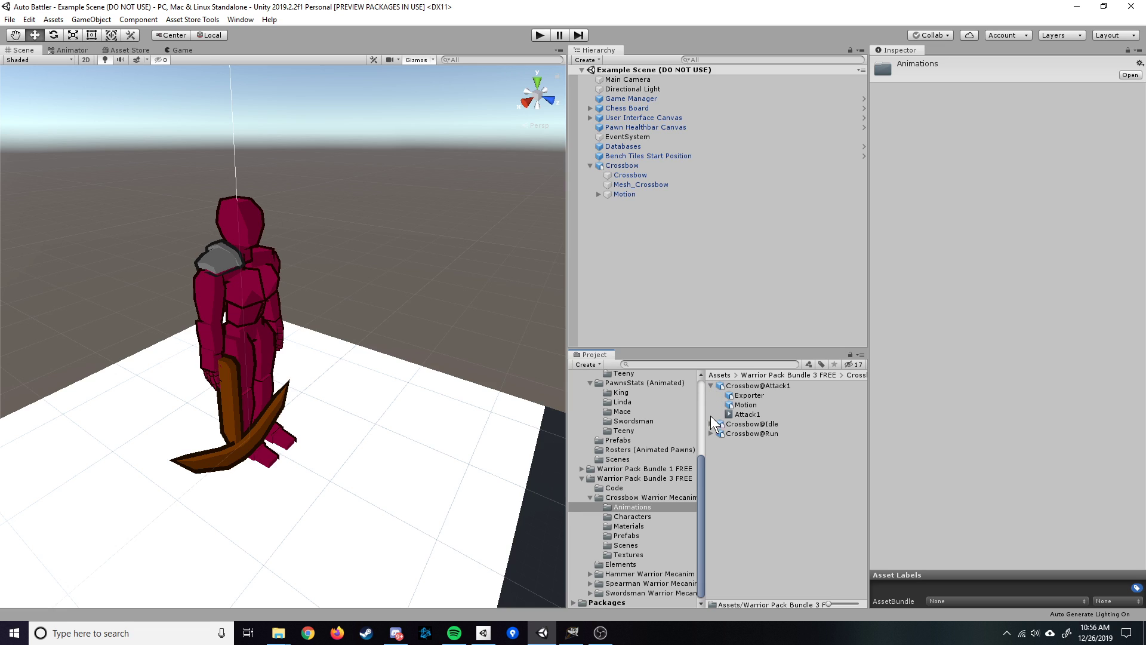
left_click(711, 424)
left_click(711, 461)
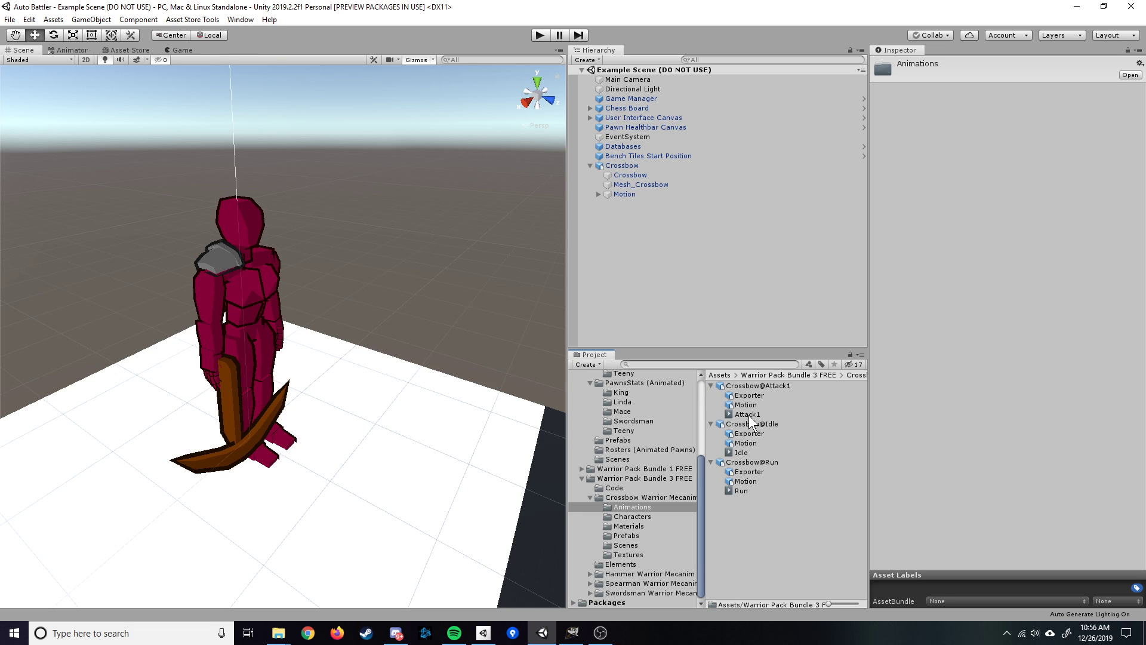
- Duplicate the Attack1, Idle and Run clips into standalone animation clips
left_click(747, 414)
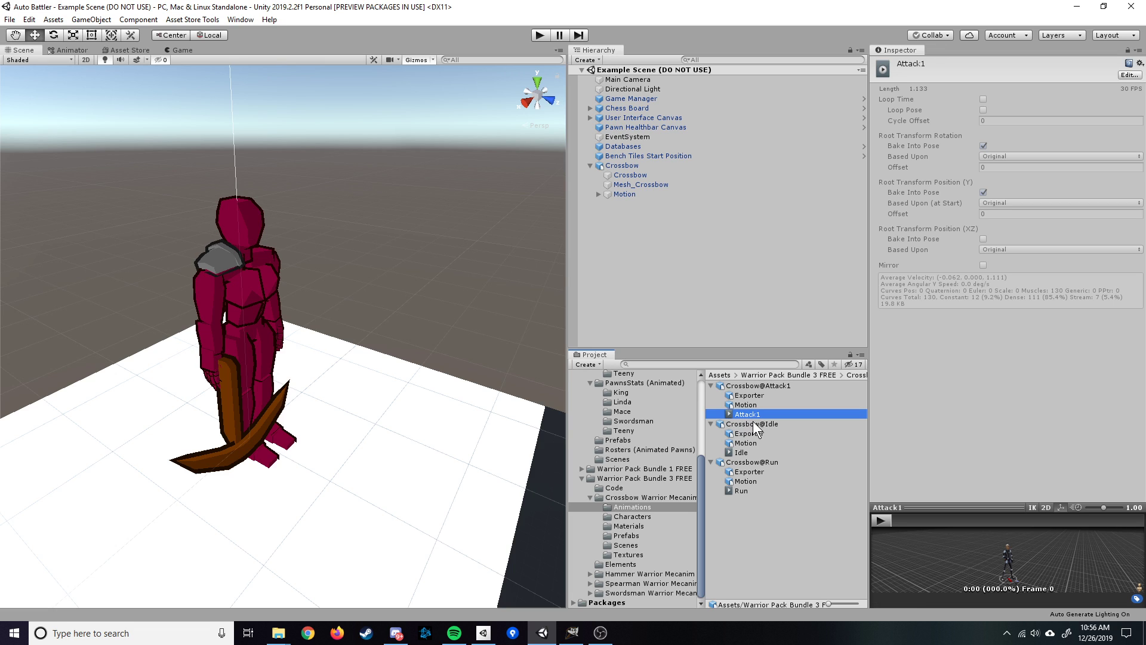
key("ctrl+d")
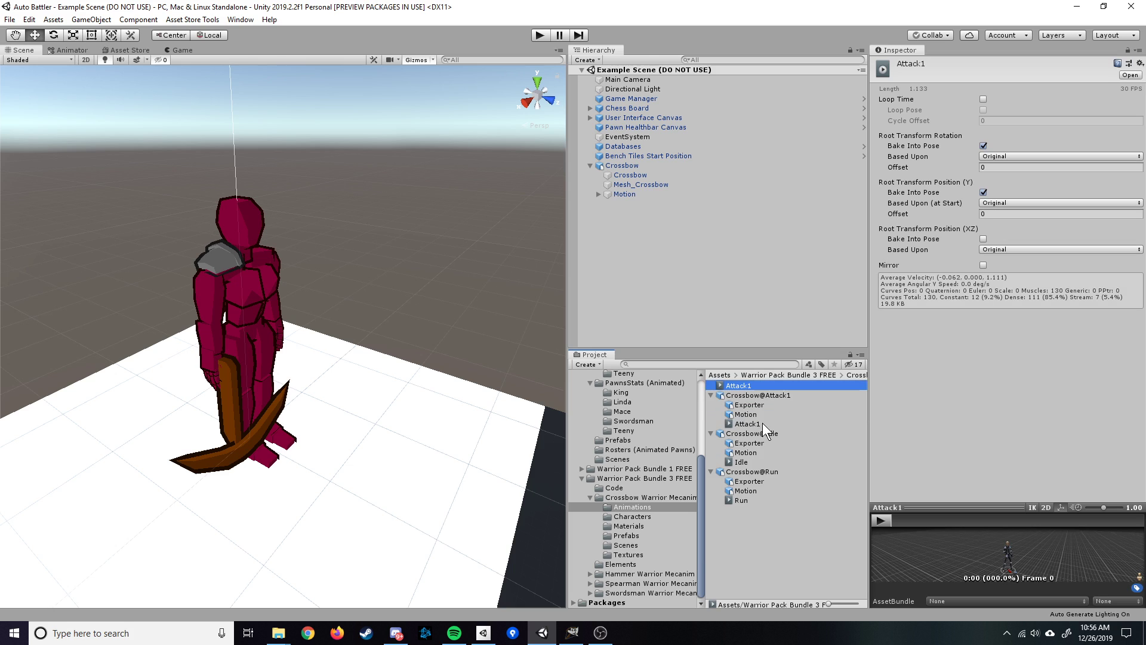
left_click(744, 461)
key("ctrl+d")
left_click(744, 500)
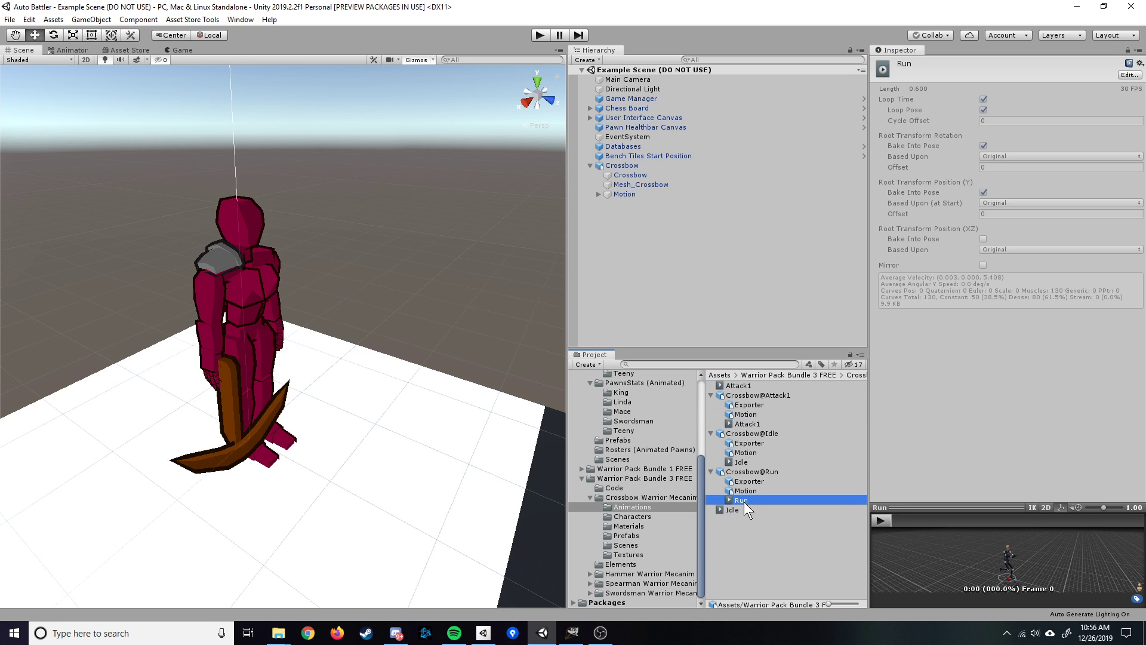
key("ctrl+d")
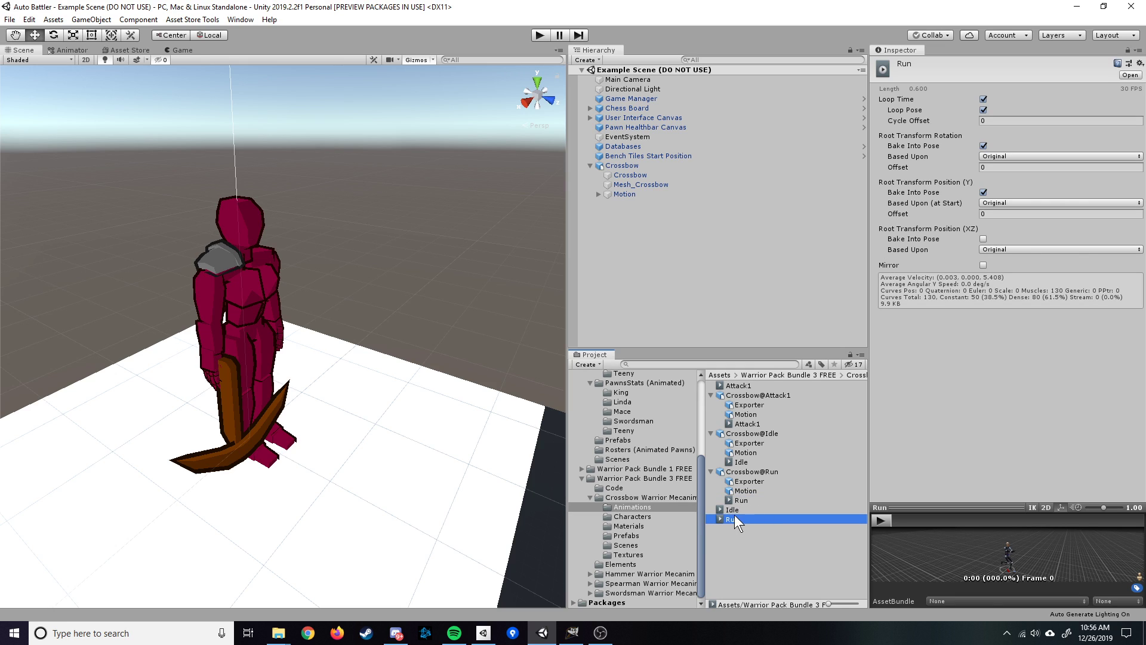
left_click(711, 472)
left_click(711, 434)
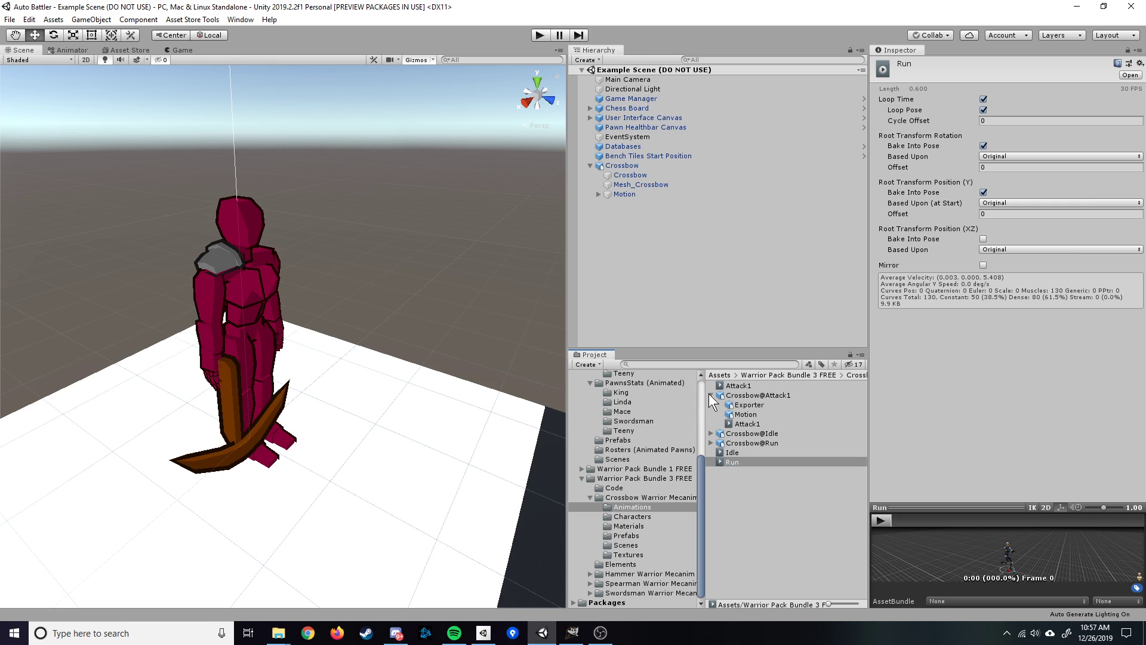
left_click(710, 395)
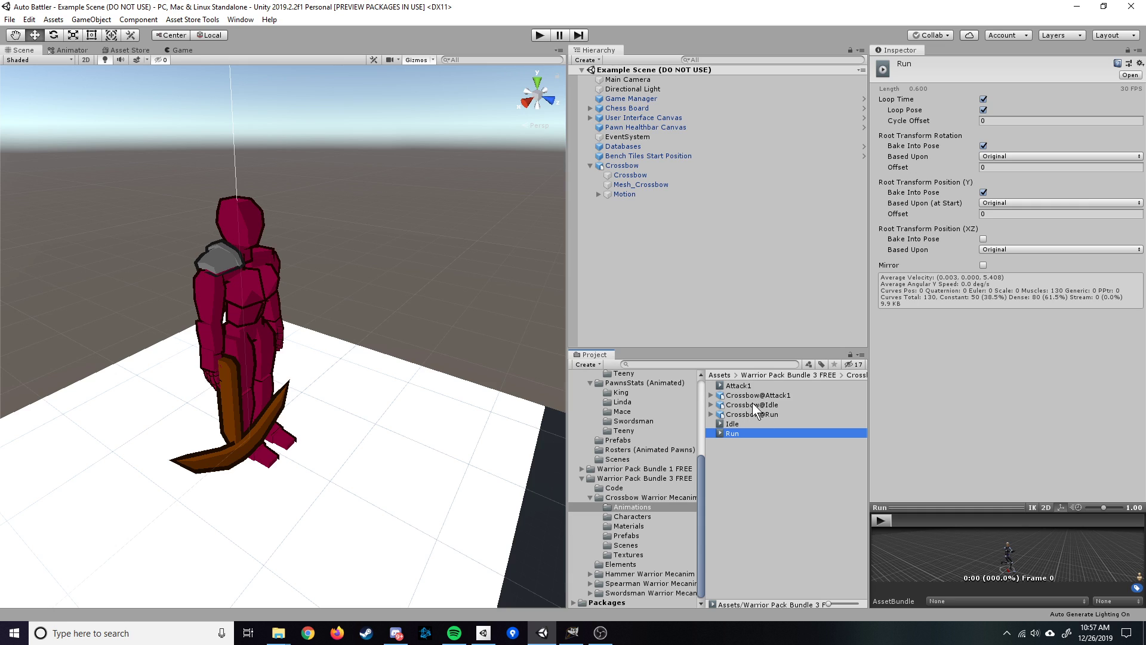
left_click(710, 395)
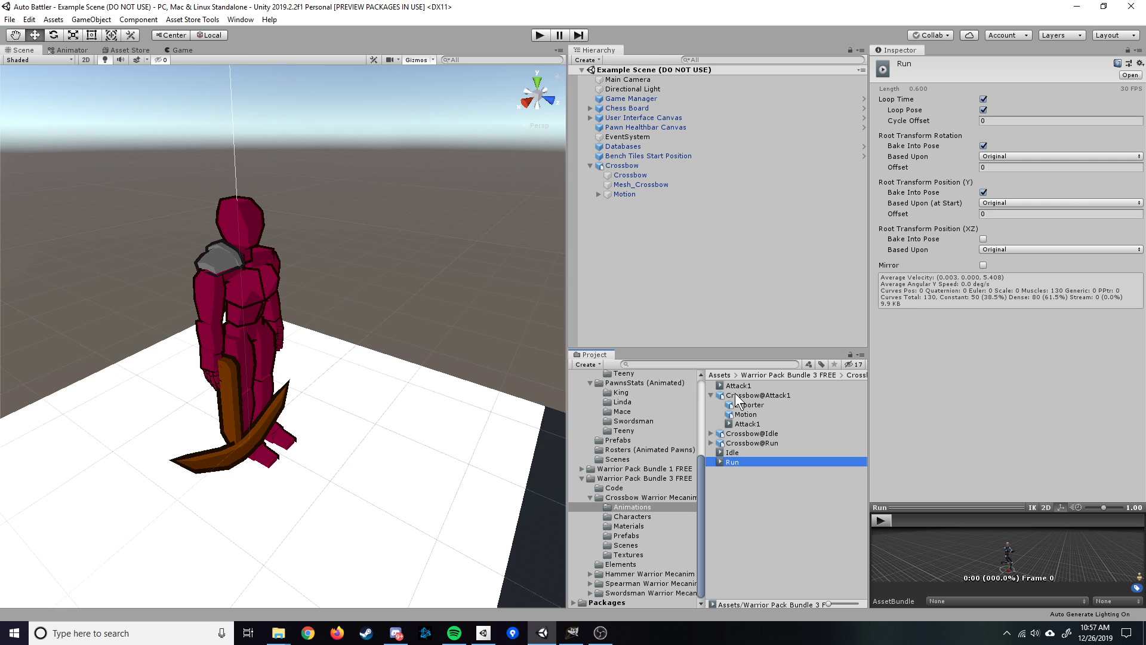
- Delete the Hit animation event from the standalone Attack1 clip
double_click(740, 385)
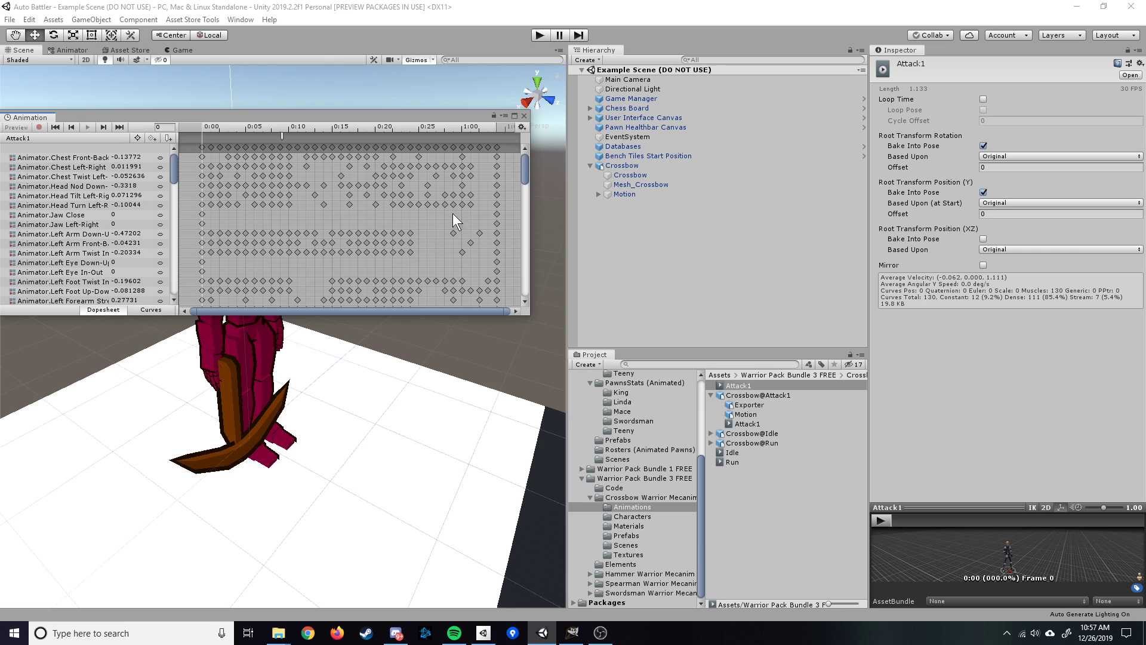
left_click(282, 137)
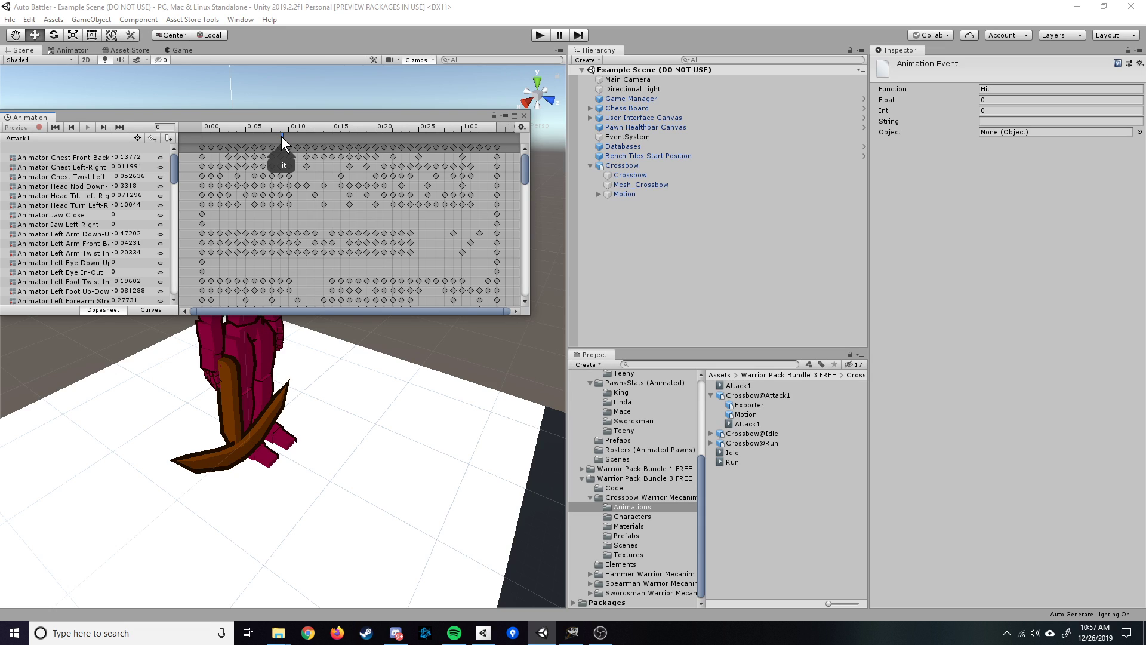
key("Delete")
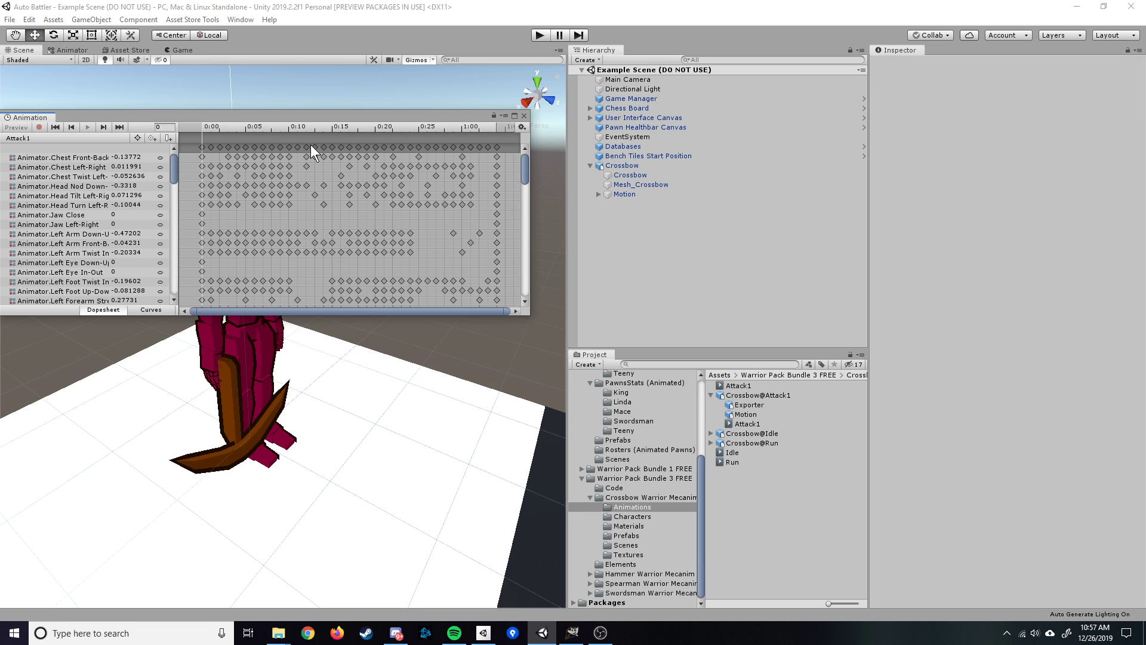
- Remove the Run clip's animation events at 0:08 and near 0:17
left_click(732, 452)
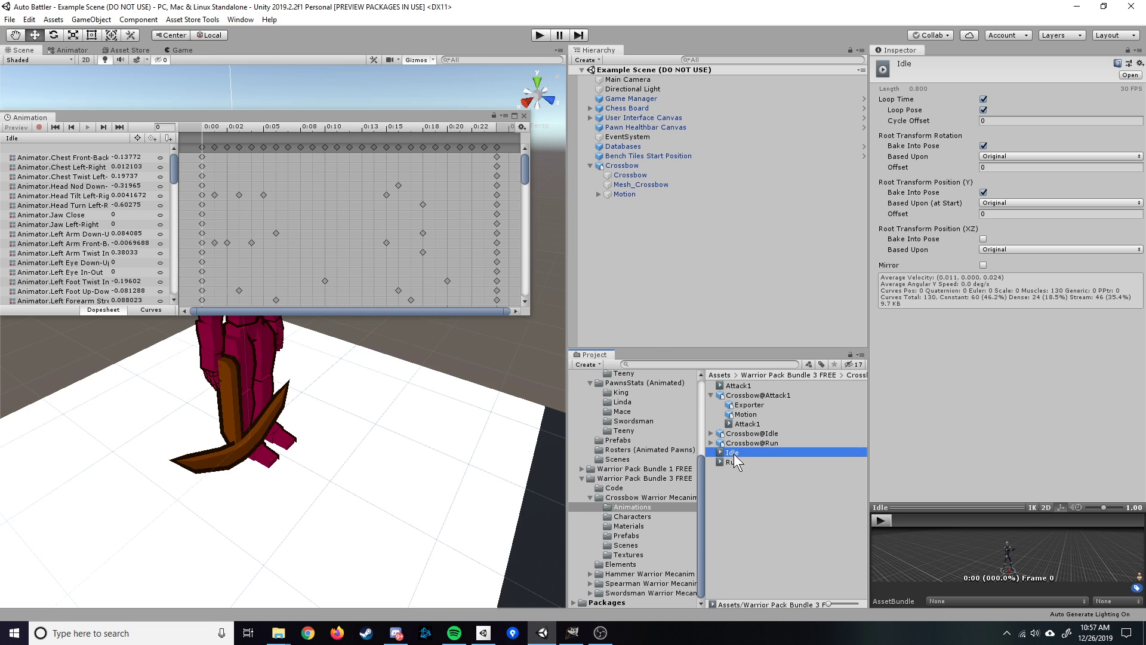
left_click(731, 462)
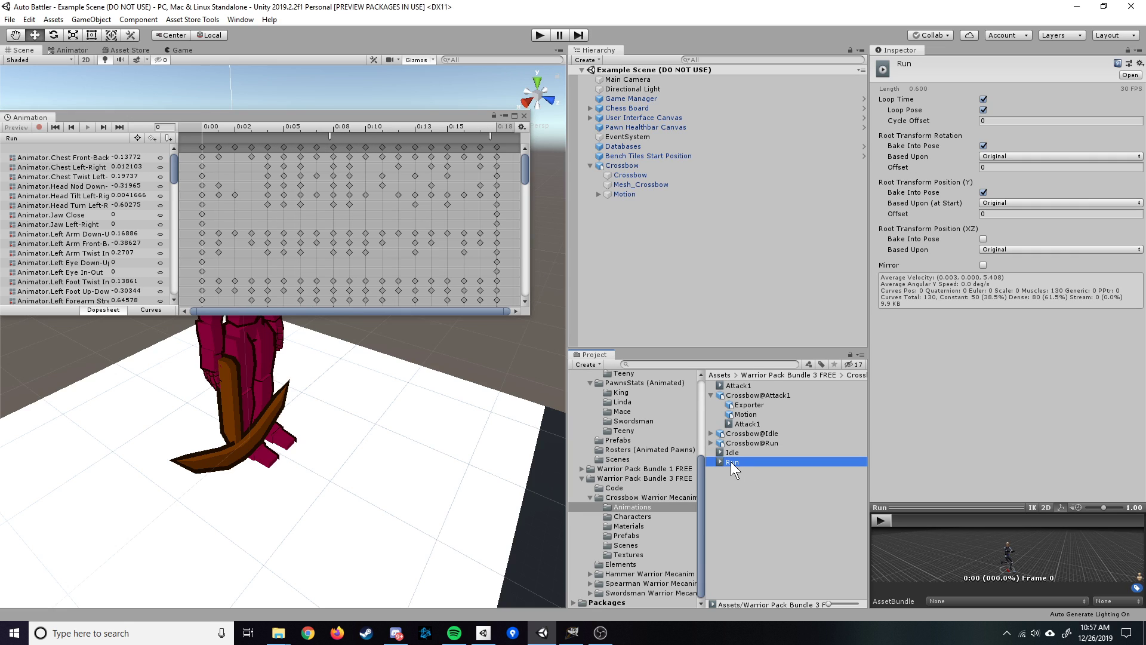
left_click(331, 137)
key("Delete")
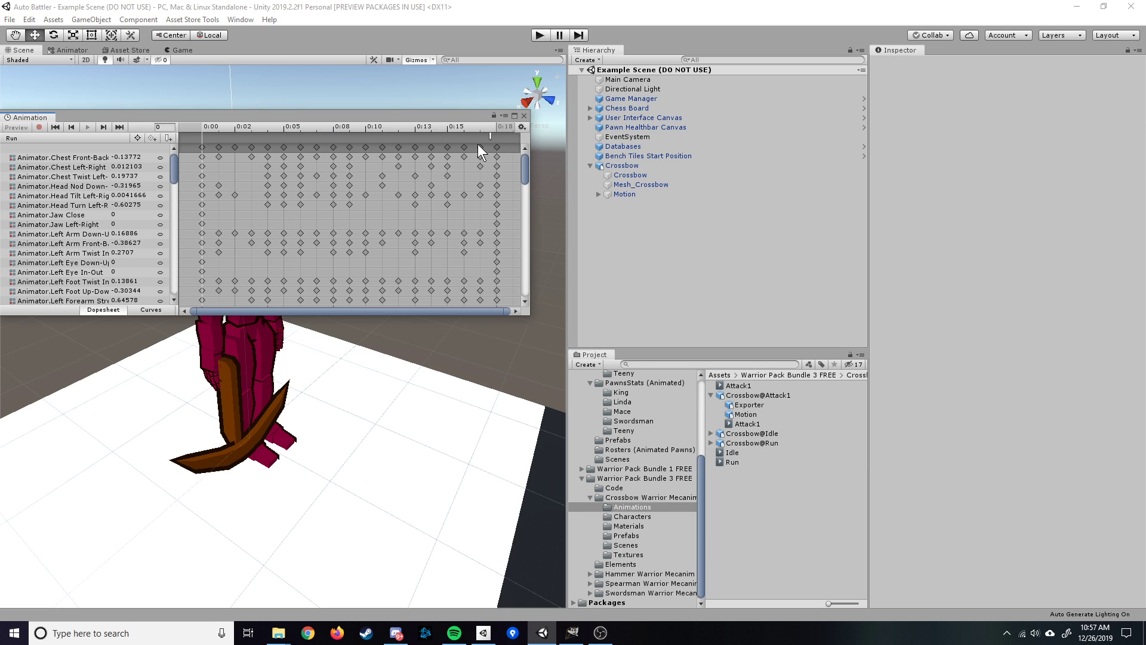
left_click(491, 136)
key("Delete")
- Rename the Attack1 clip to Crossbow - Attack1
left_click(740, 389)
left_click(731, 386)
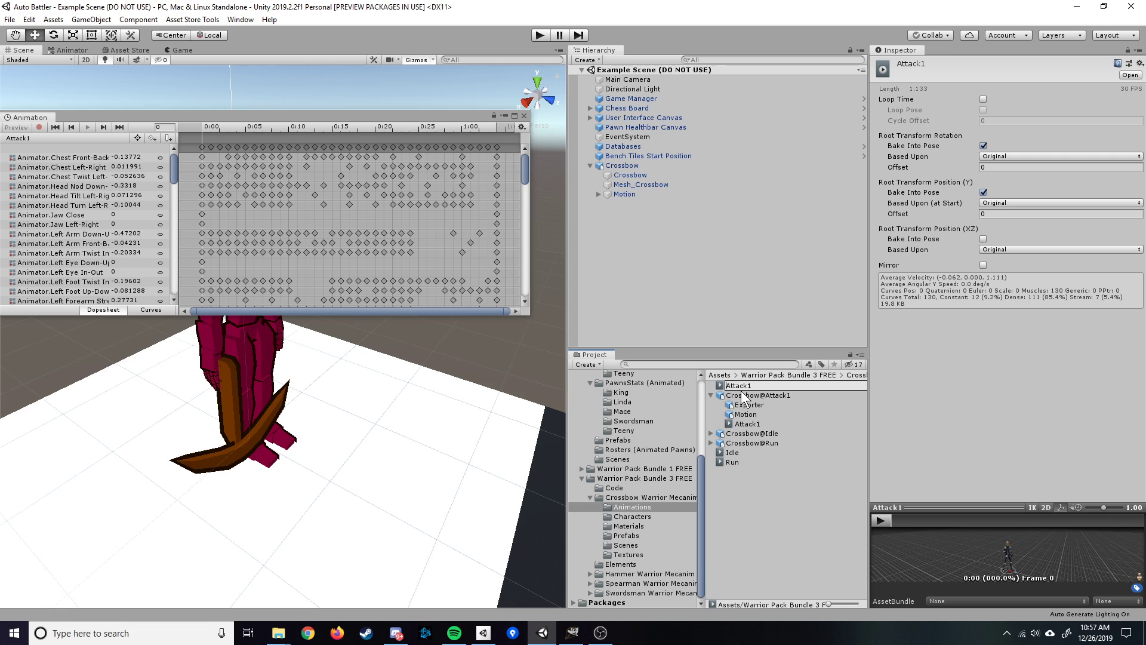
type("Crossbow -")
key("Return")
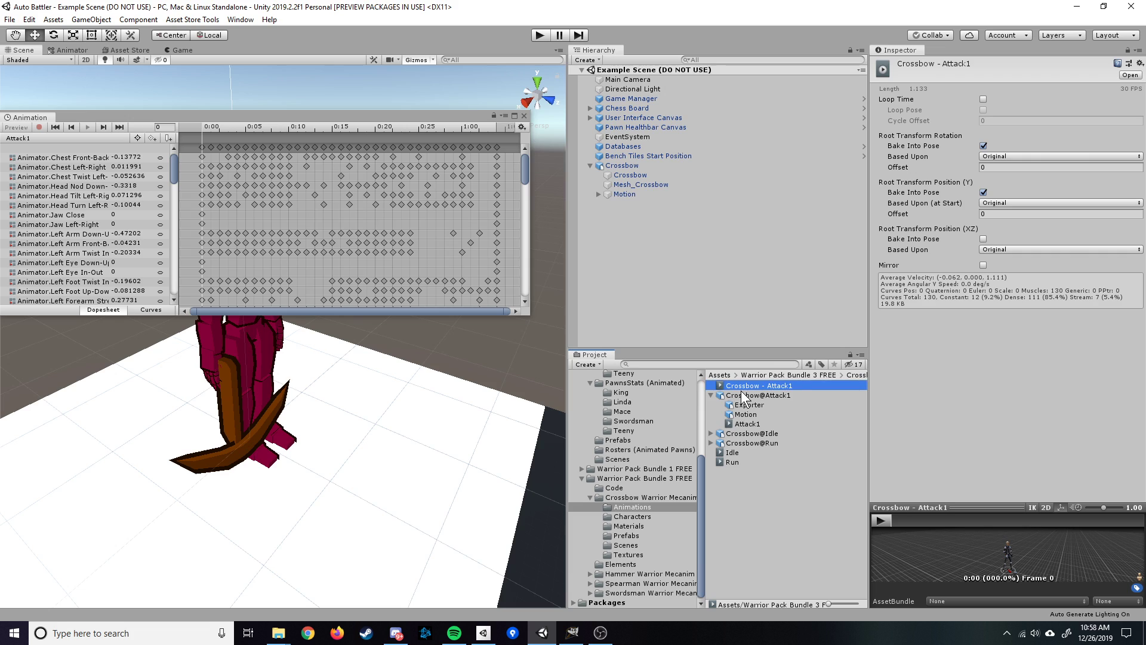
- Rename the Idle clip to Crossbow - Idle
left_click(734, 452)
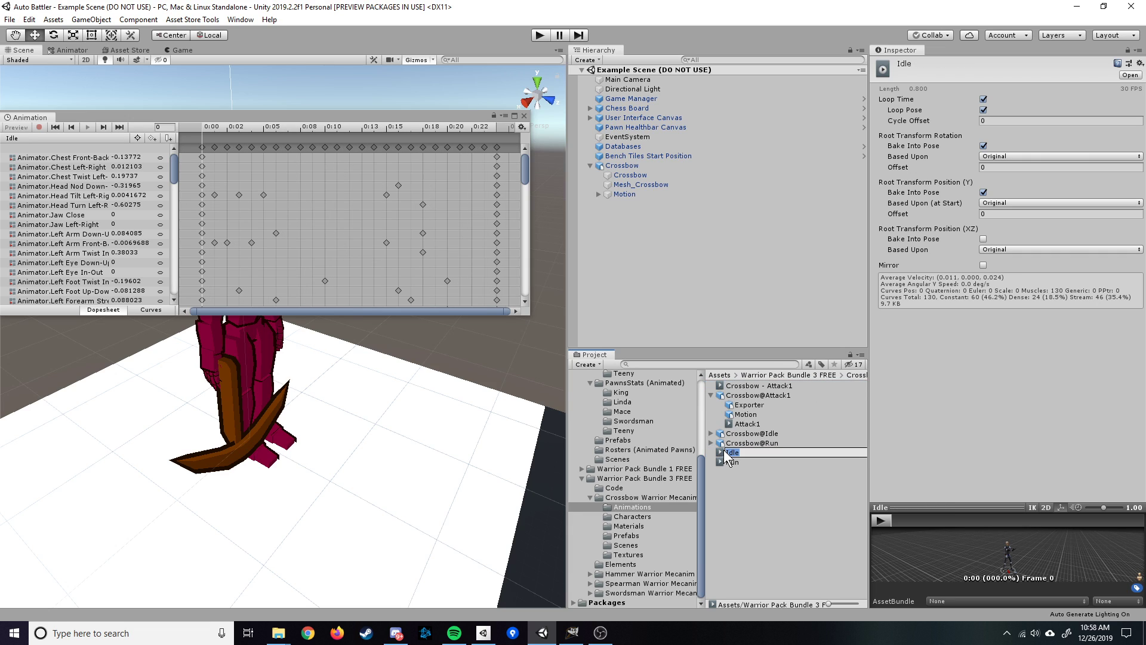
left_click(726, 451)
left_click(727, 452)
type("Crossbow -")
left_click_drag(765, 452, 722, 450)
key("ctrl+c")
- Rename the Run clip to Crossbow - Run
left_click(738, 463)
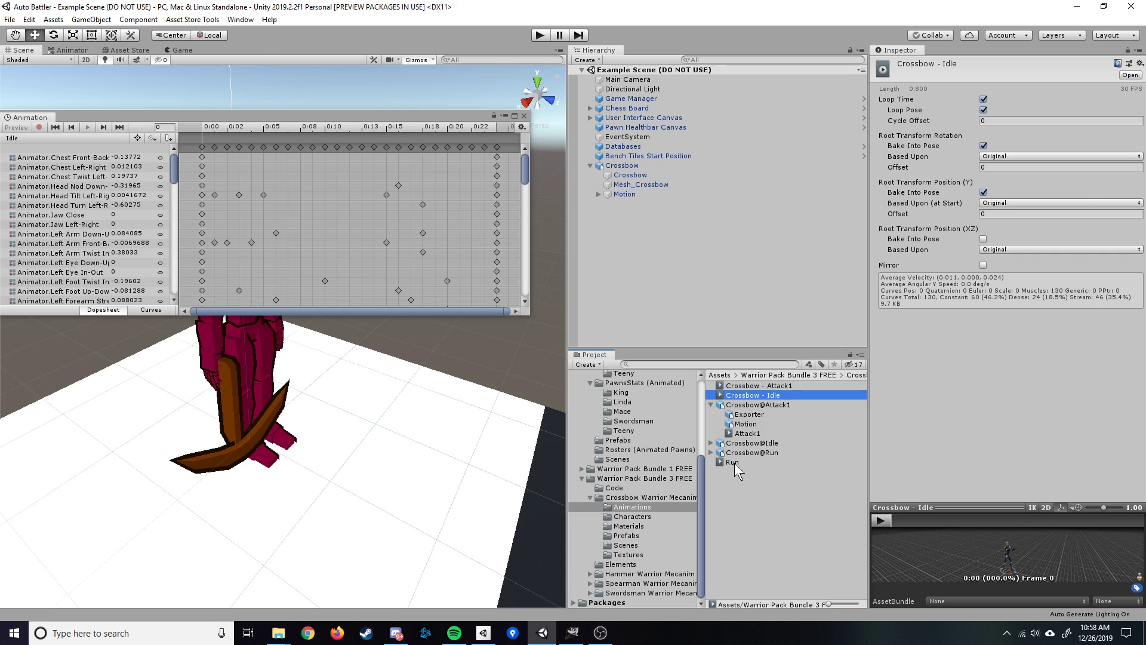
left_click(732, 463)
key("Home")
key("ctrl+v")
key("Return")
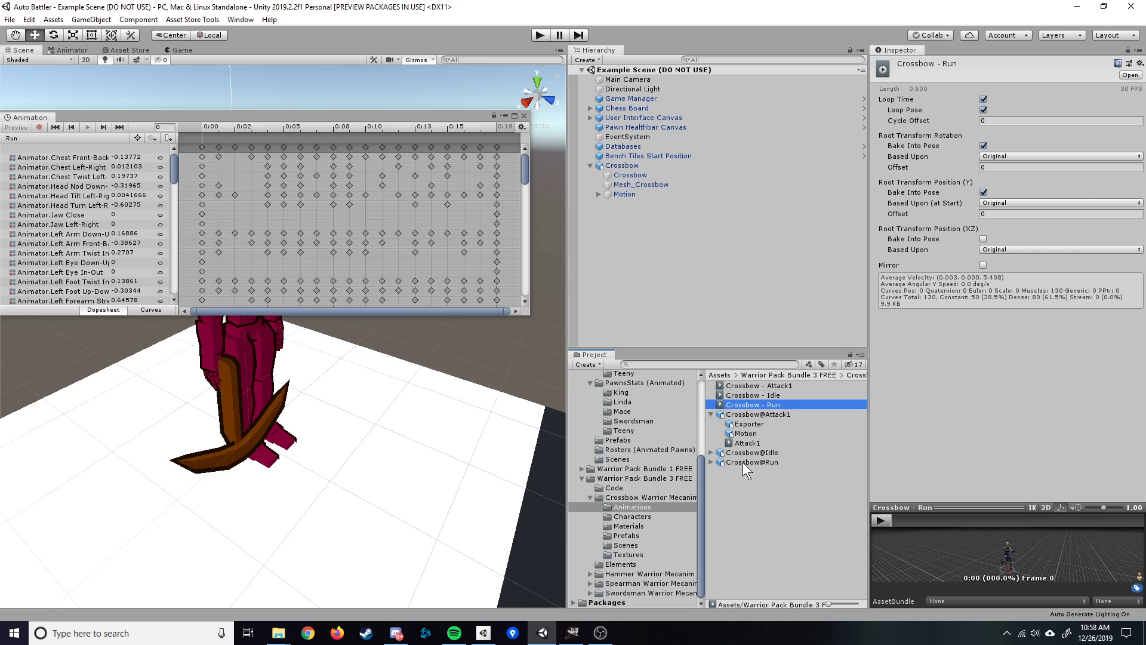
- Close the Animation window and select Crossbow AOC in Animator Controllers
left_click(524, 116)
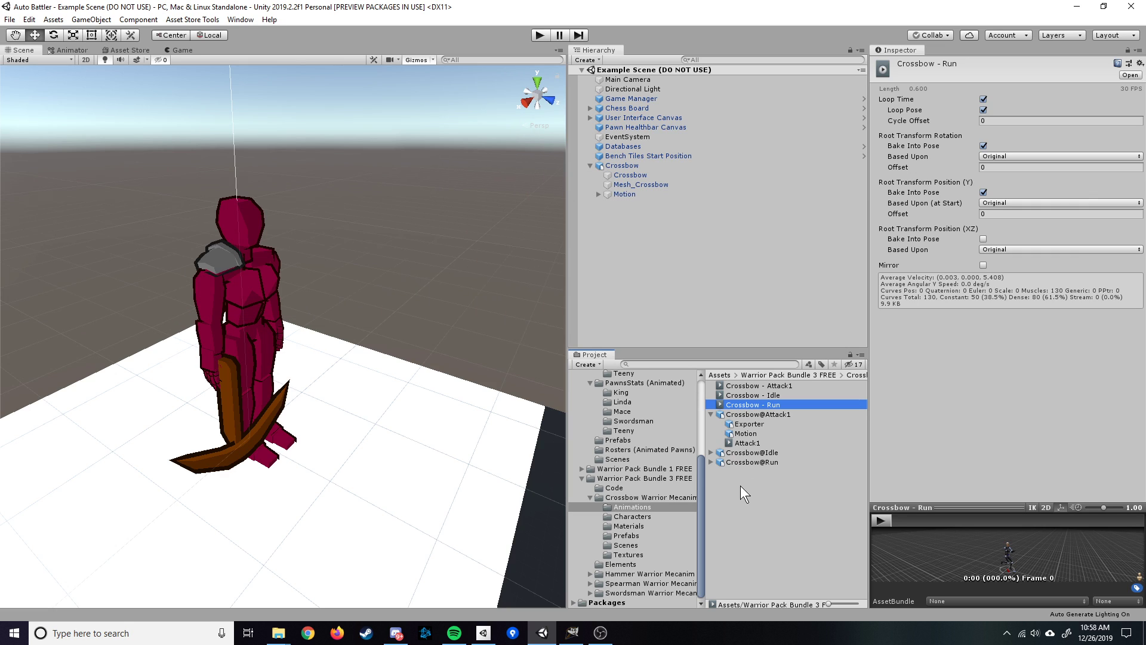
scroll(647, 386, "up", 3)
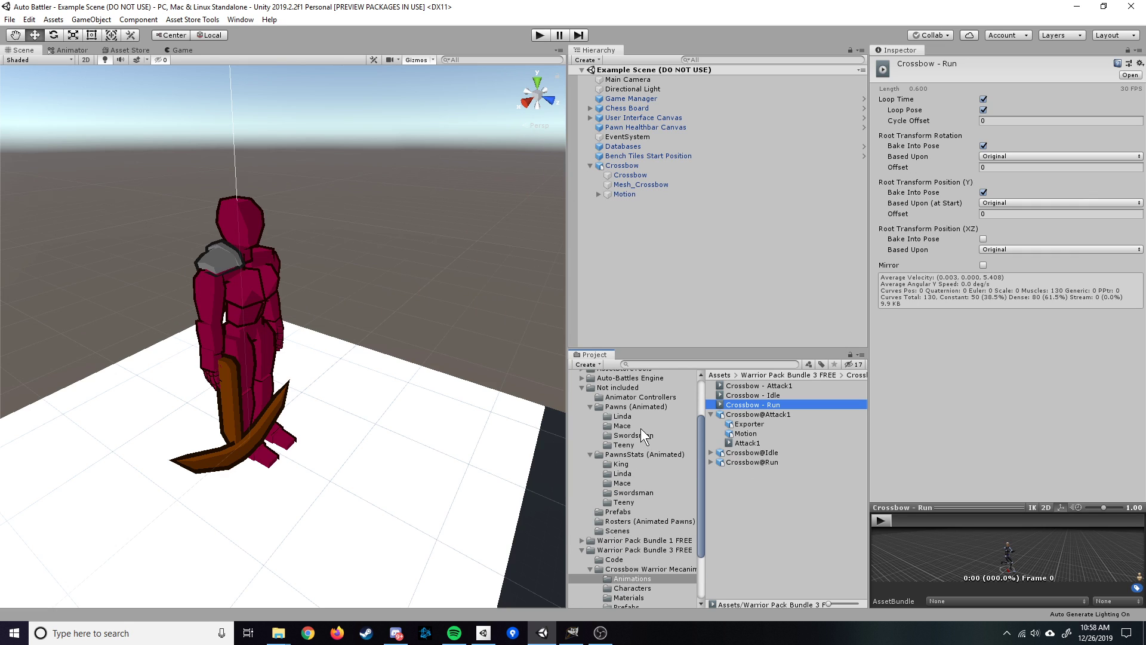
left_click(634, 398)
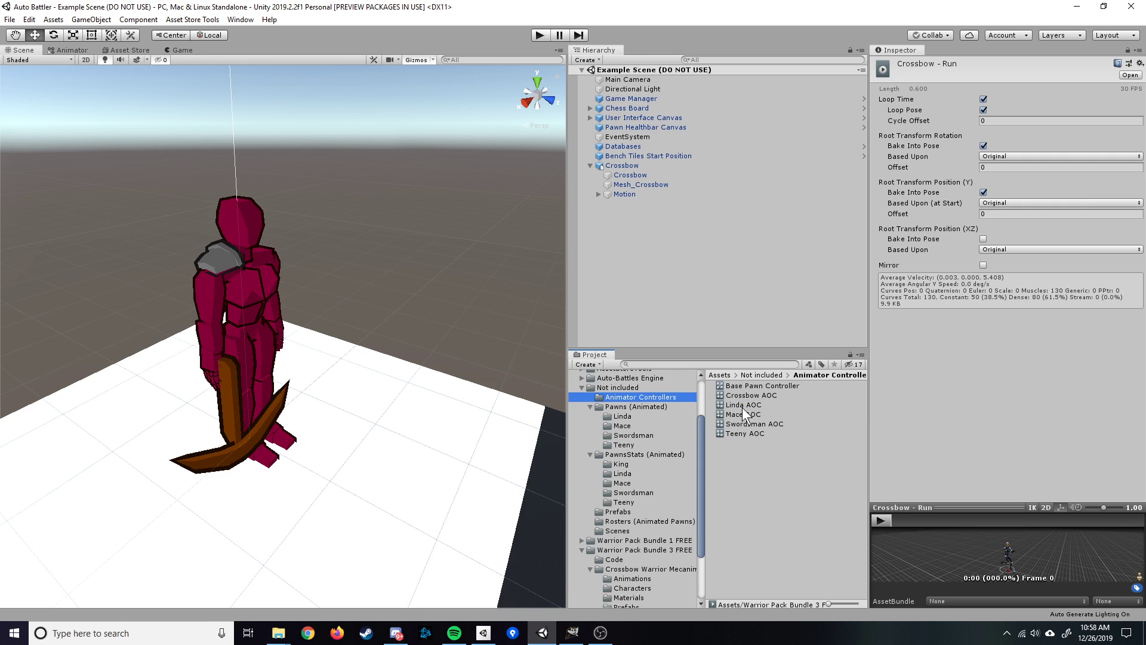
left_click(753, 394)
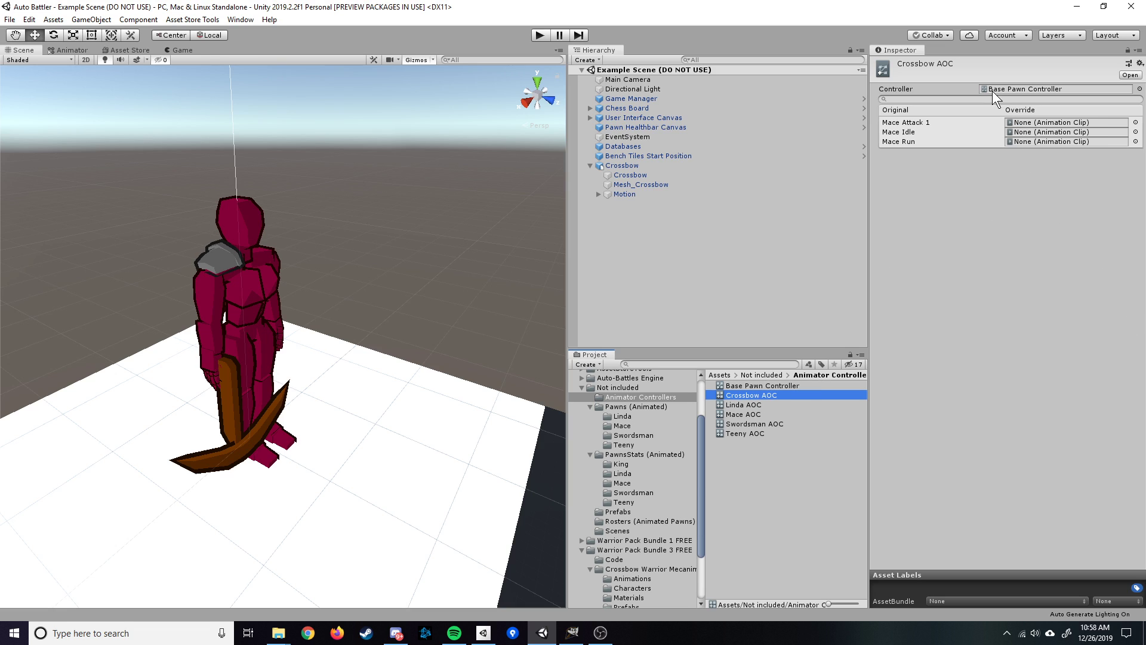
- Fill the Mace Attack 1, Mace Idle and Mace Run overrides with the matching Crossbow clips
scroll(654, 546, "down", 3)
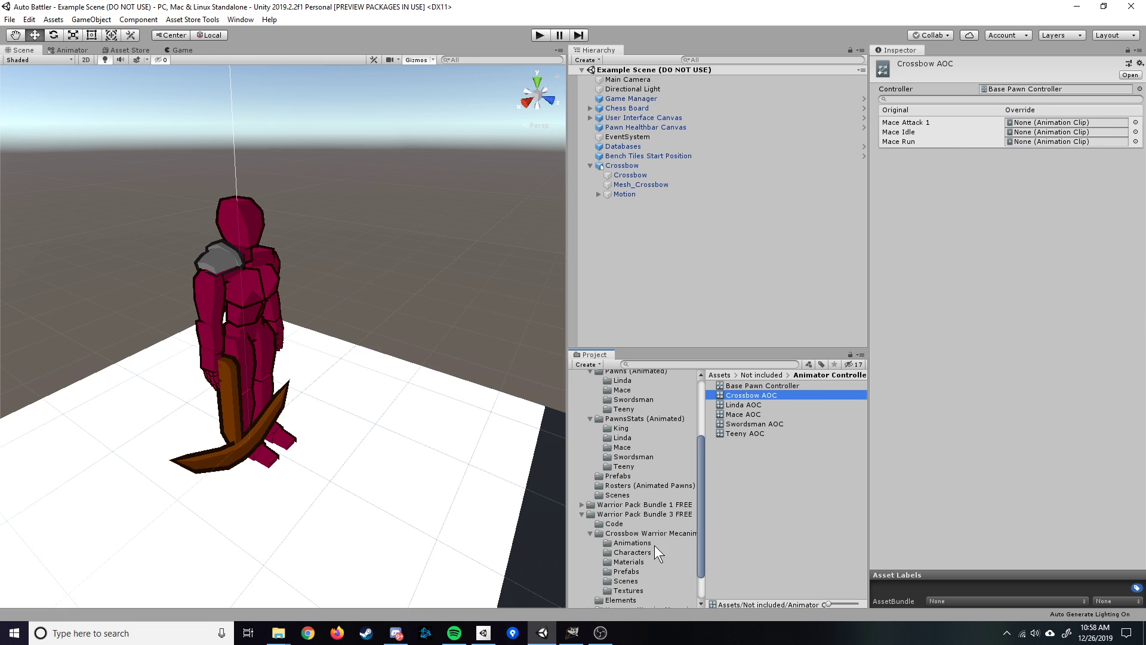
left_click(625, 543)
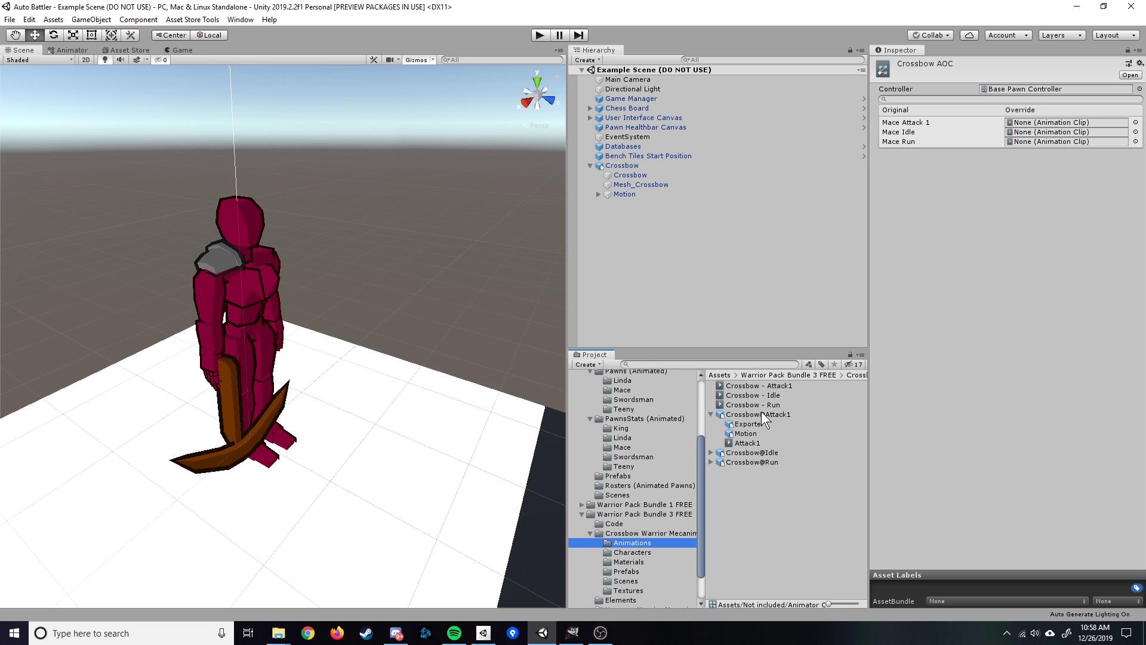
left_click_drag(750, 388, 1045, 123)
left_click_drag(754, 395, 1041, 134)
left_click_drag(753, 405, 1050, 142)
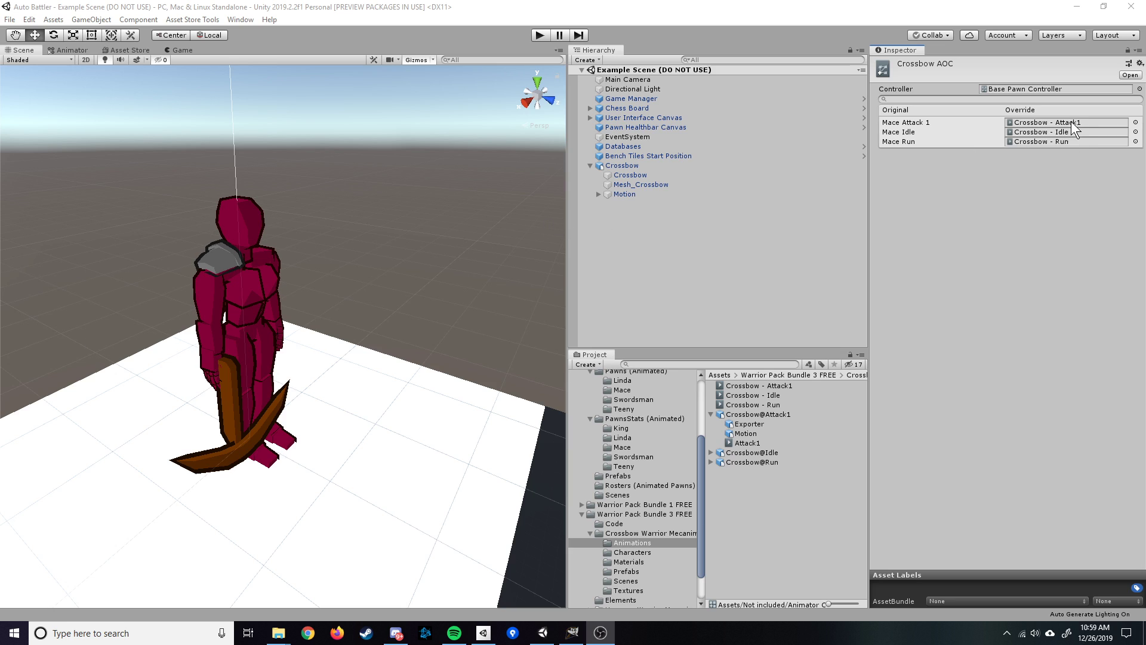
- Assign Crossbow AOC to the Crossbow pawn's Animator and uncheck Apply Root Motion
left_click(631, 165)
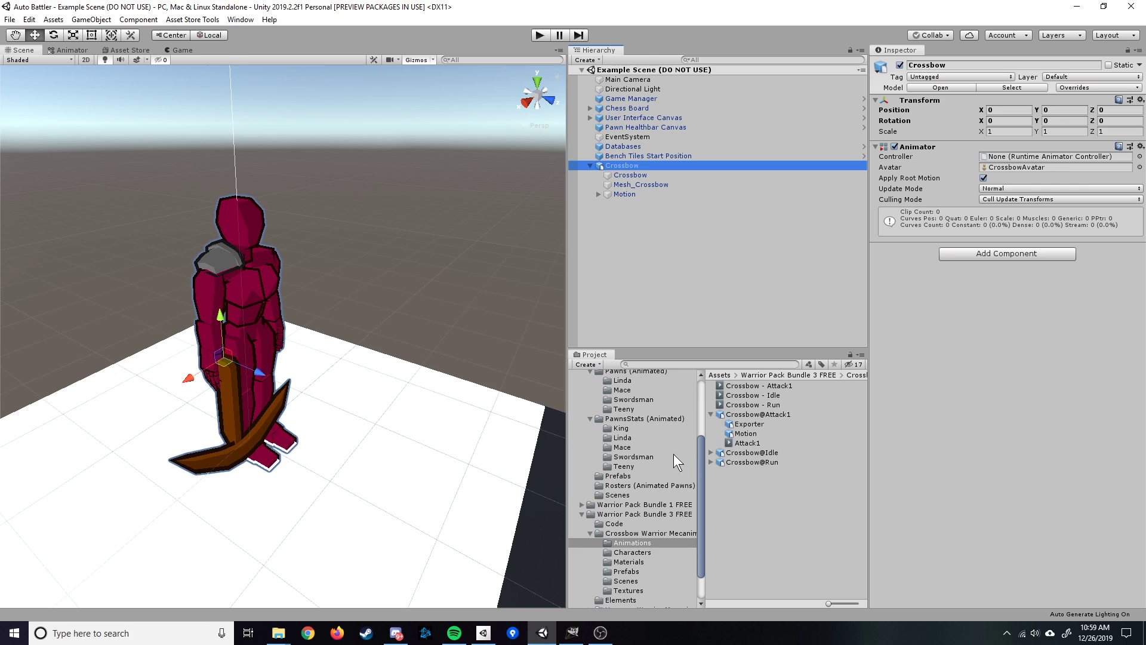
scroll(645, 424, "up", 3)
left_click(642, 395)
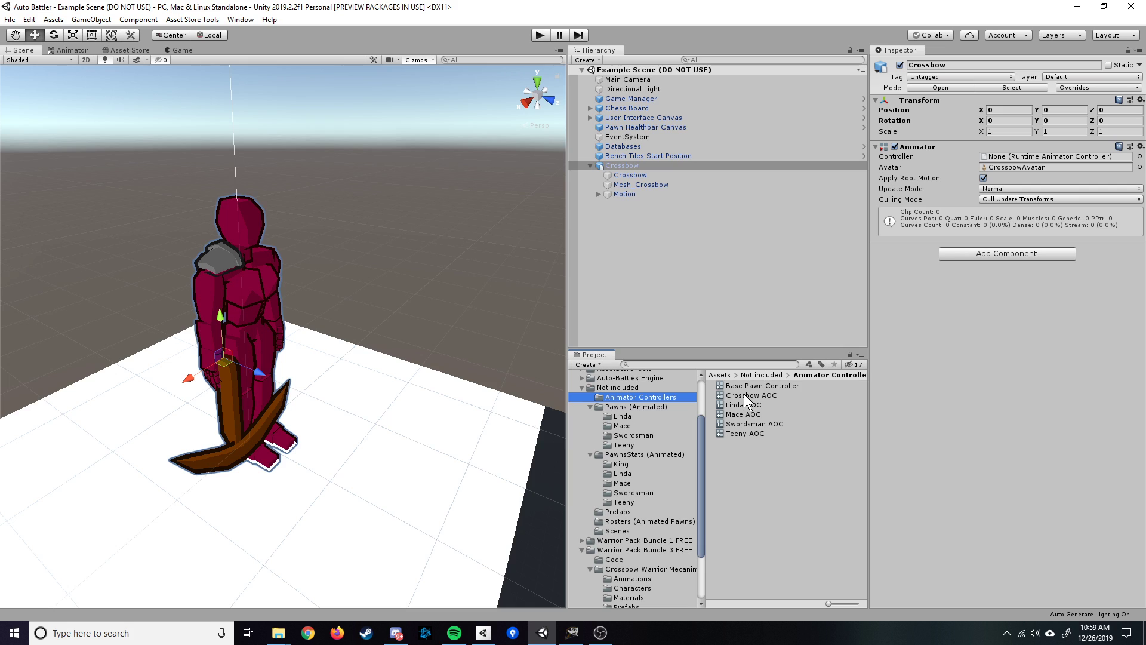
left_click_drag(744, 393, 1038, 159)
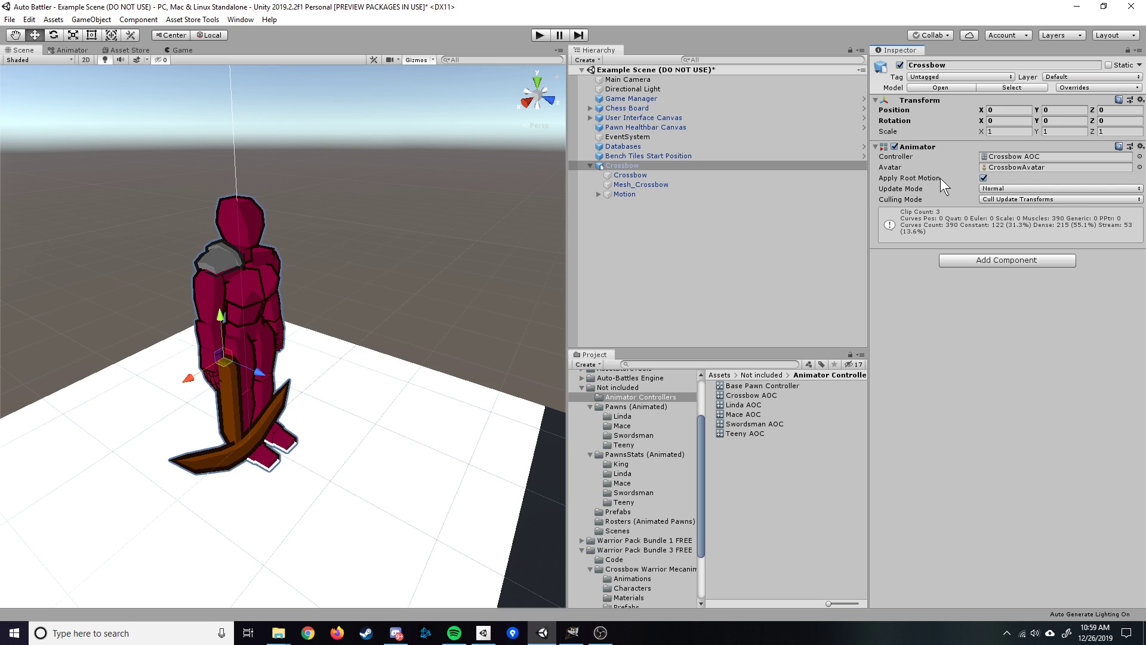
left_click(982, 177)
key("alt+Tab")
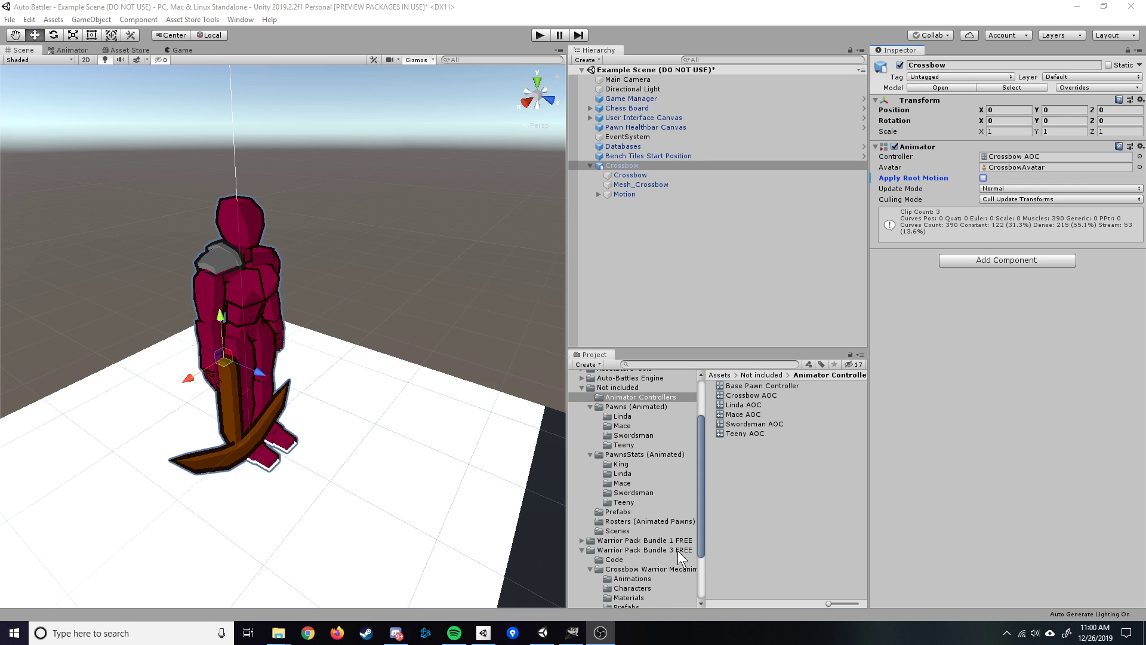
- Create a new folder named Crossbow inside Pawns (Animated)
left_click(636, 406)
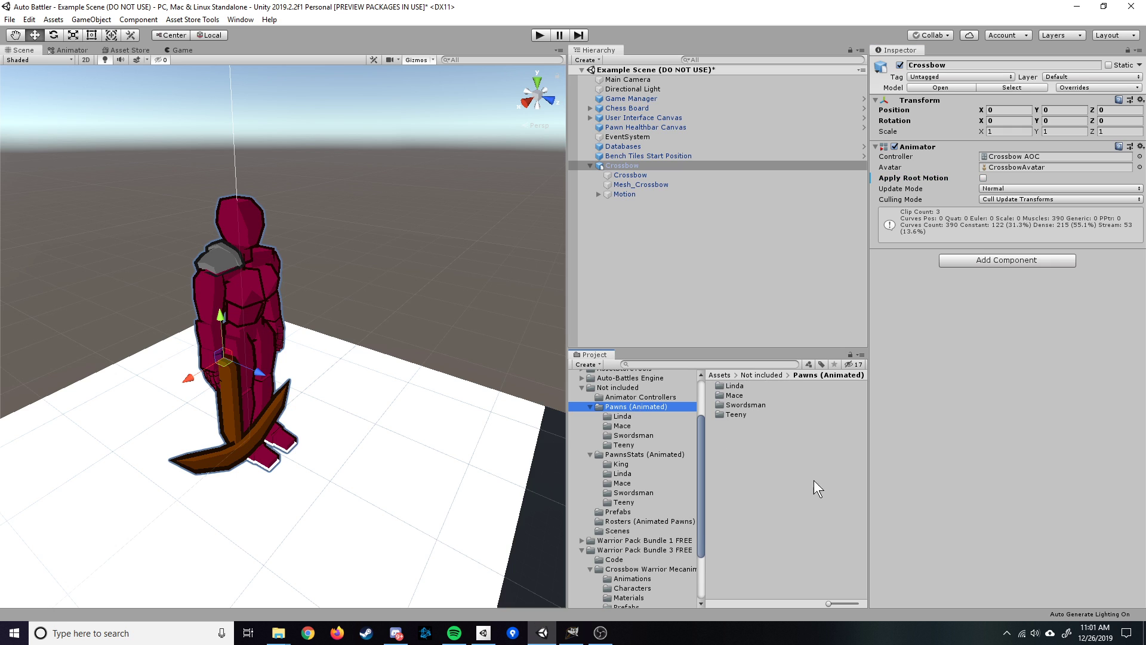
right_click(772, 478)
mouse_move(838, 184)
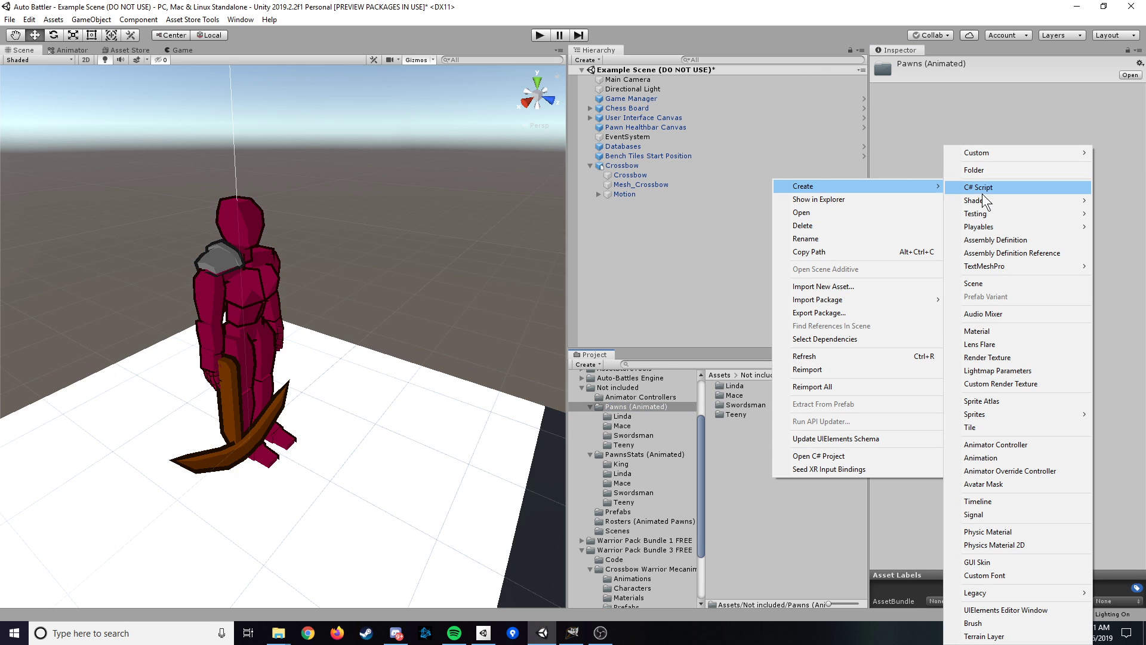
left_click(990, 153)
type("Cross")
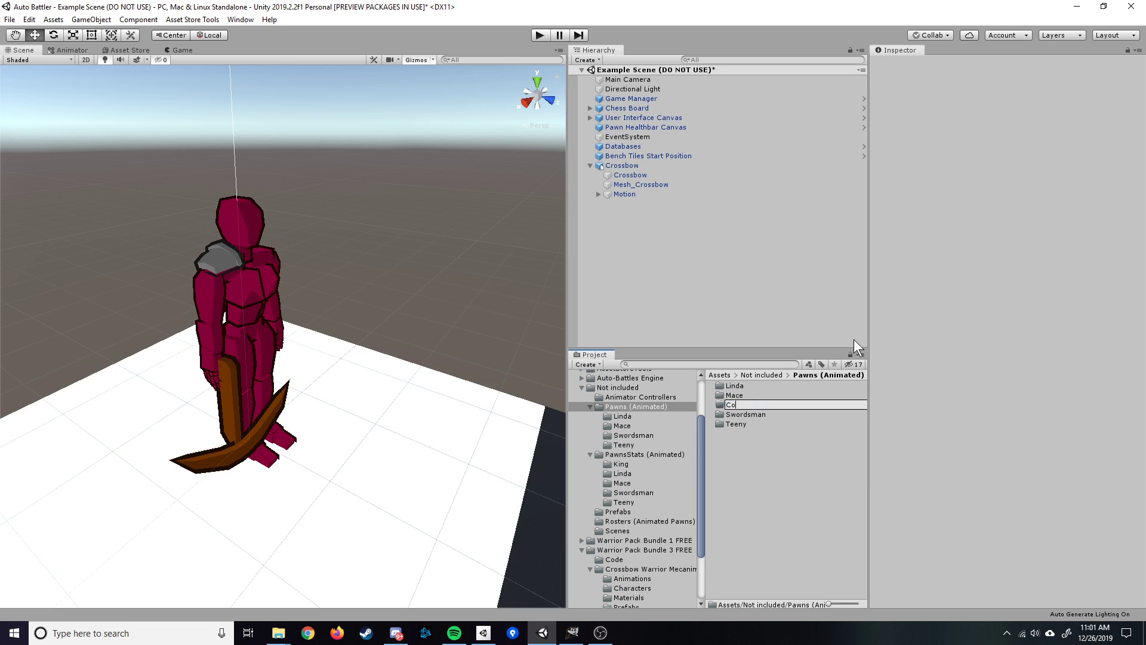
type("bow")
key("Return")
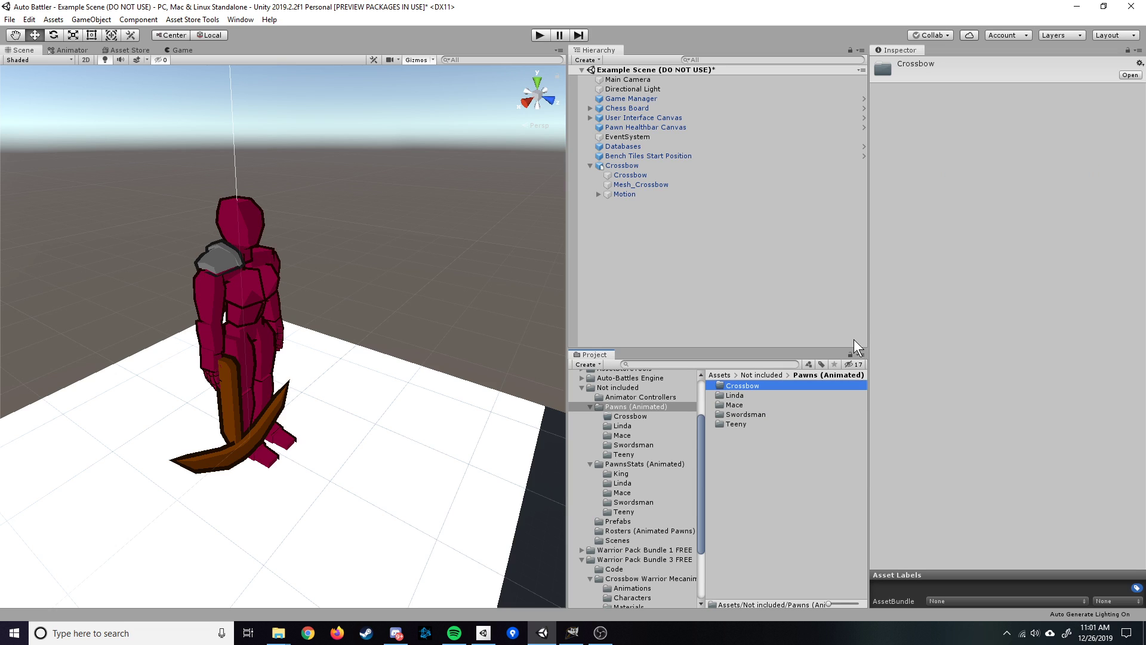
- Save the scene's Crossbow pawn as an original prefab in the Crossbow folder
double_click(746, 386)
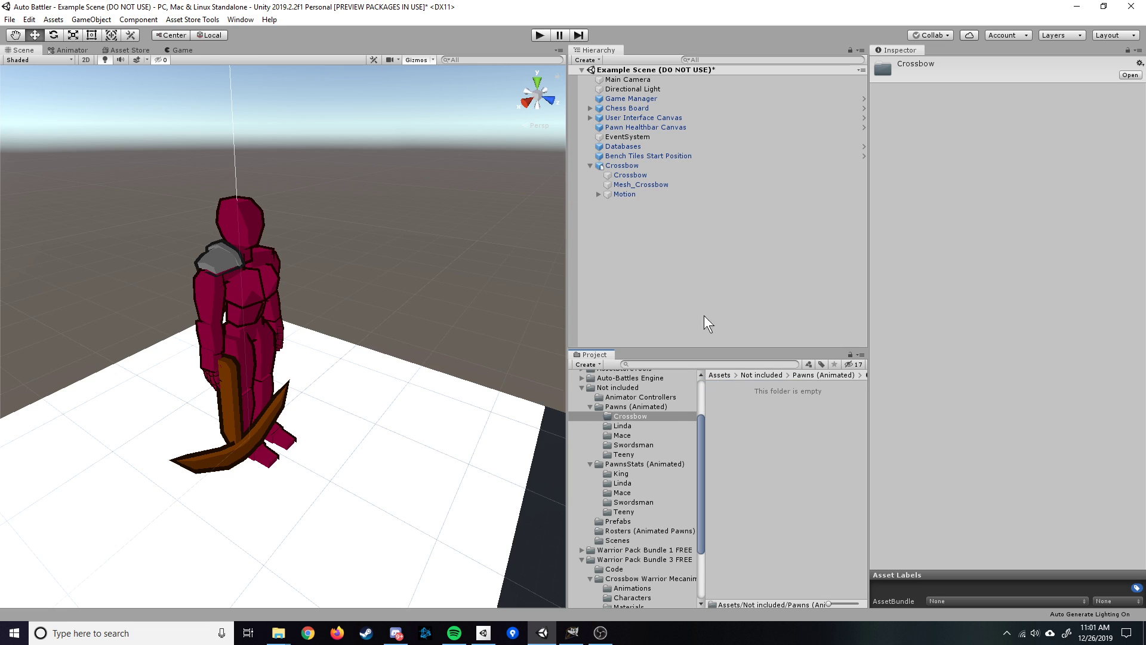
left_click_drag(626, 167, 735, 406)
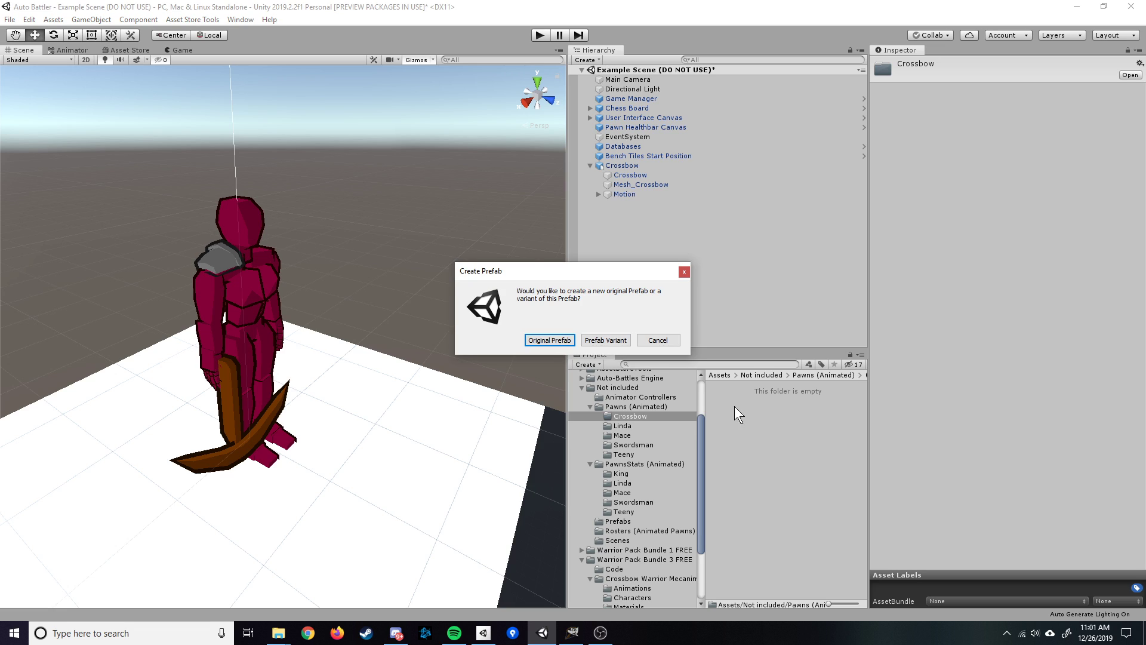
left_click(549, 340)
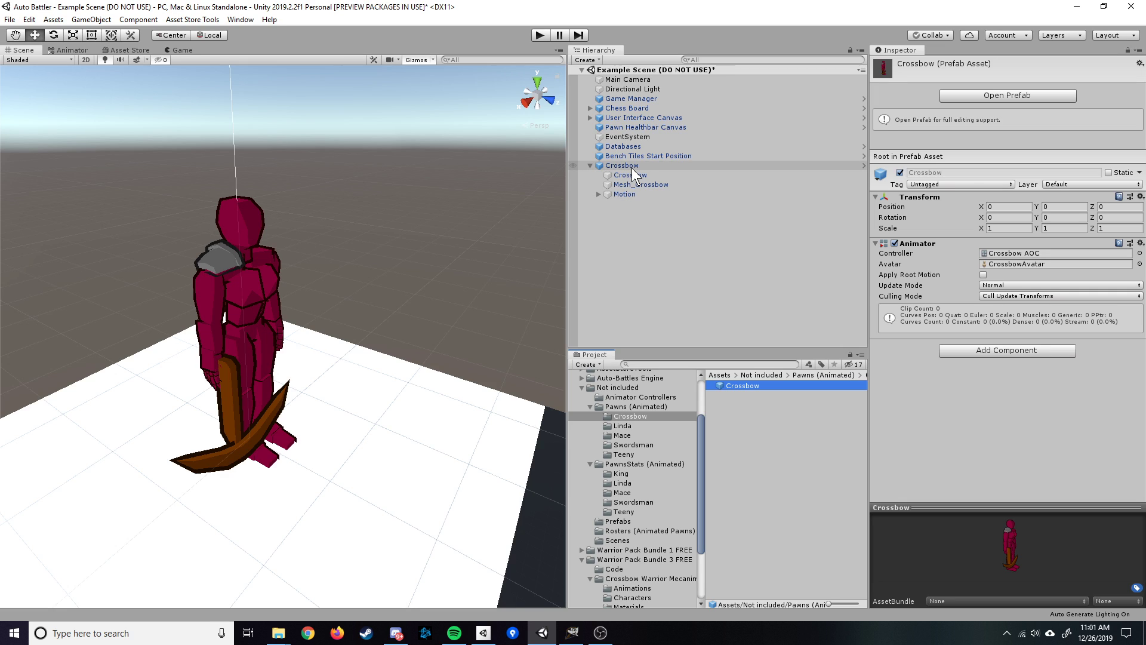
- Rename the Crossbow prefab to Crossbow - 1 Star (Animated)
left_click(770, 385)
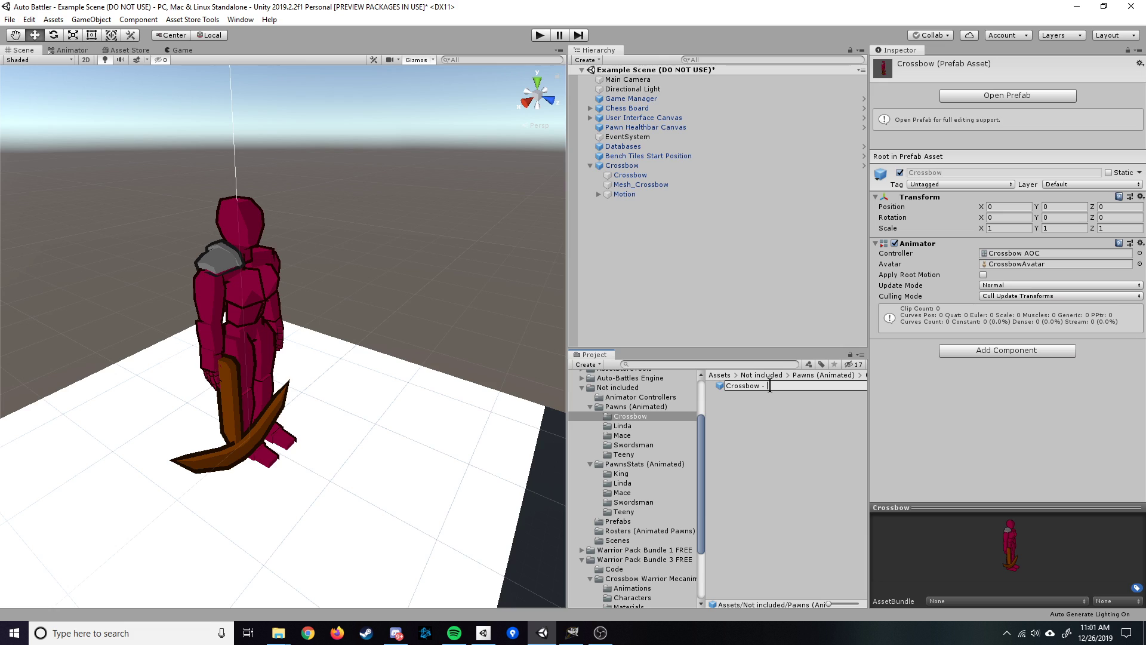
type("- 1 Star (Animated)")
key("Return")
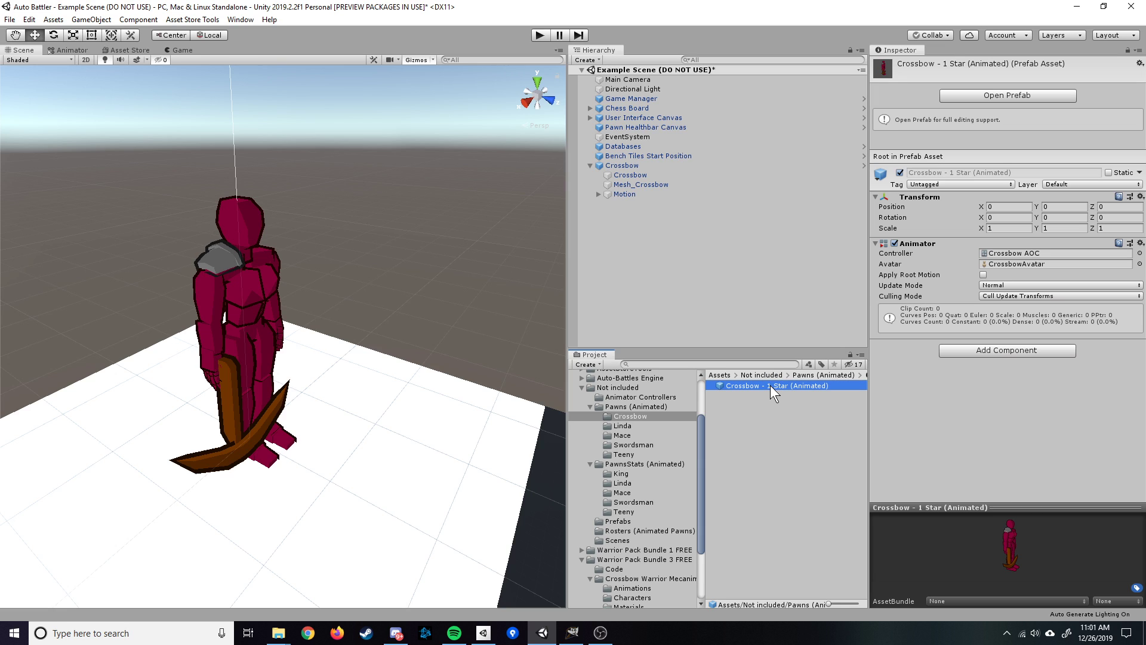
- Delete the old Crossbow object from the scene and place a Crossbow - 1 Star (Animated) instance
left_click(636, 165)
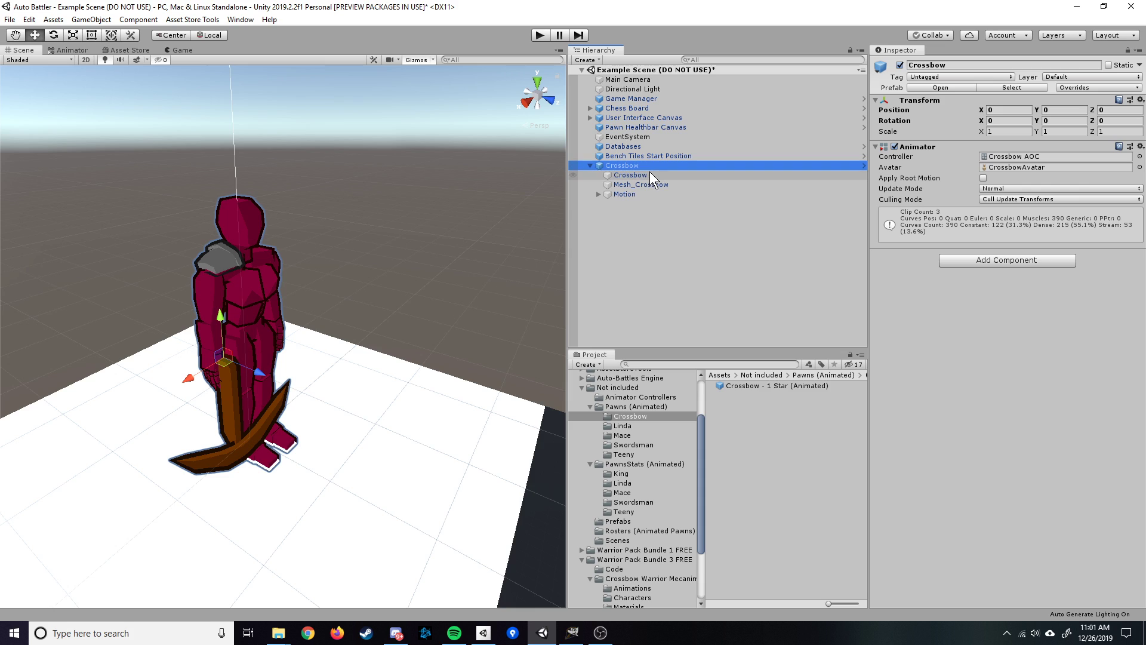
key("Delete")
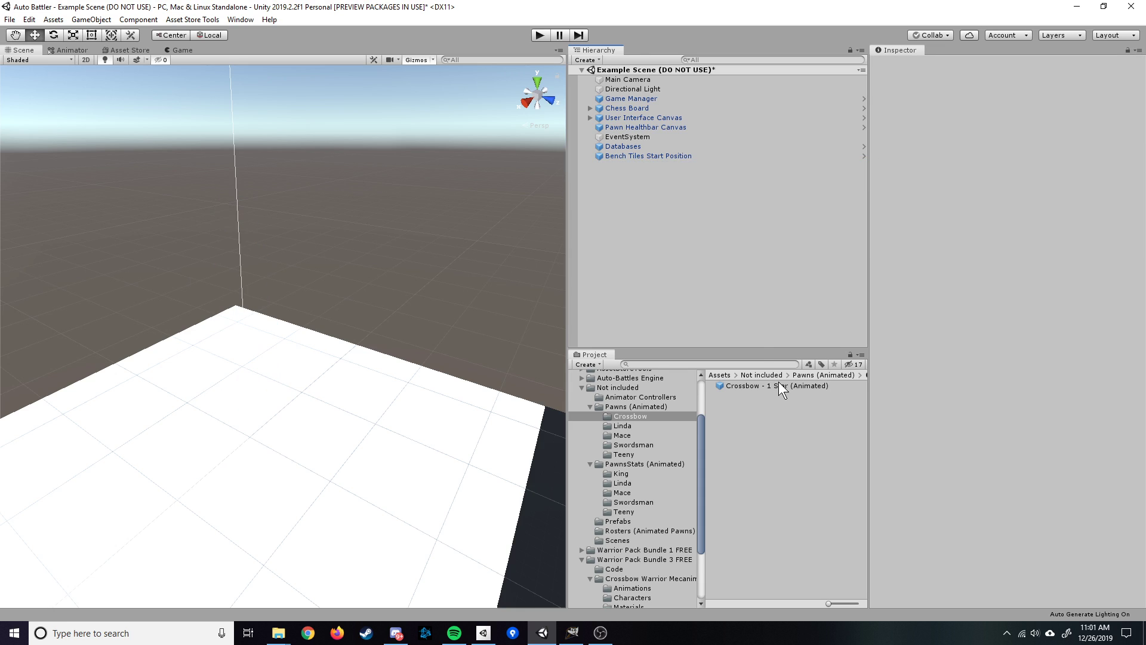
left_click_drag(779, 385, 638, 199)
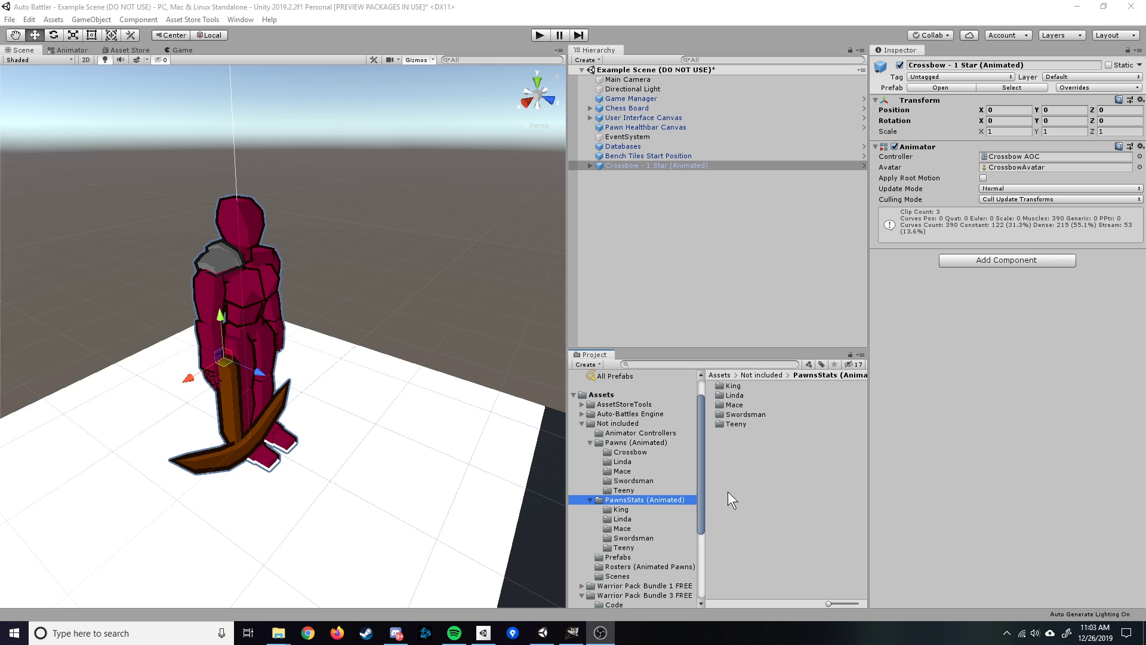
- Create a folder named Crossbow inside PawnsStats (Animated) and open it
right_click(744, 460)
mouse_move(835, 169)
left_click(968, 172)
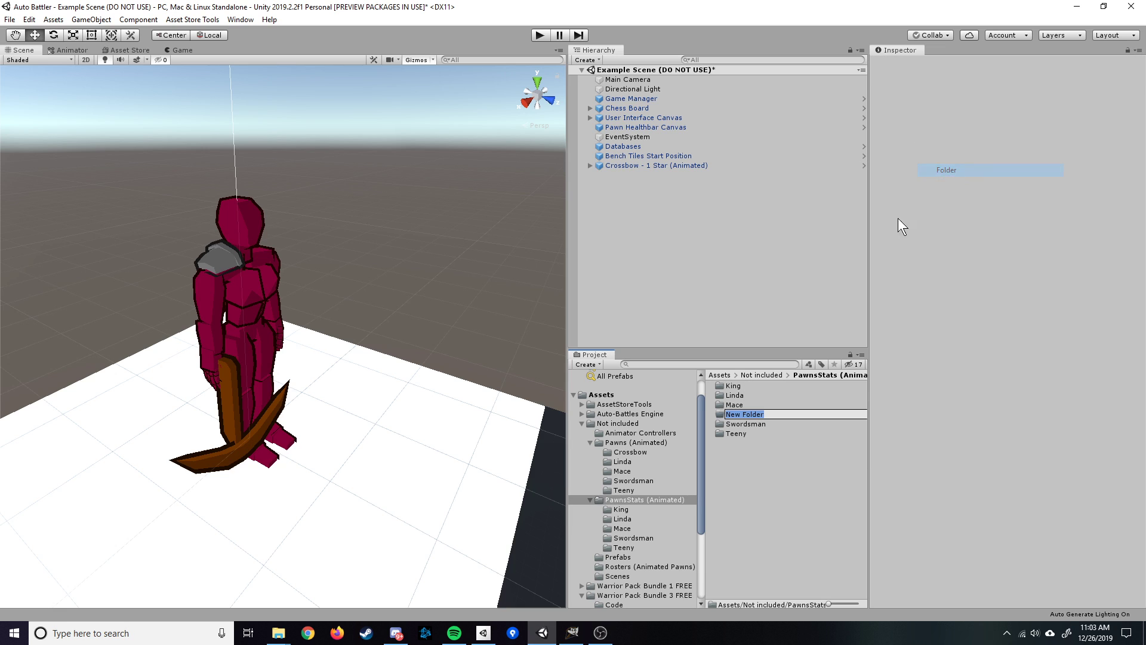
type("Crossbow")
key("Return")
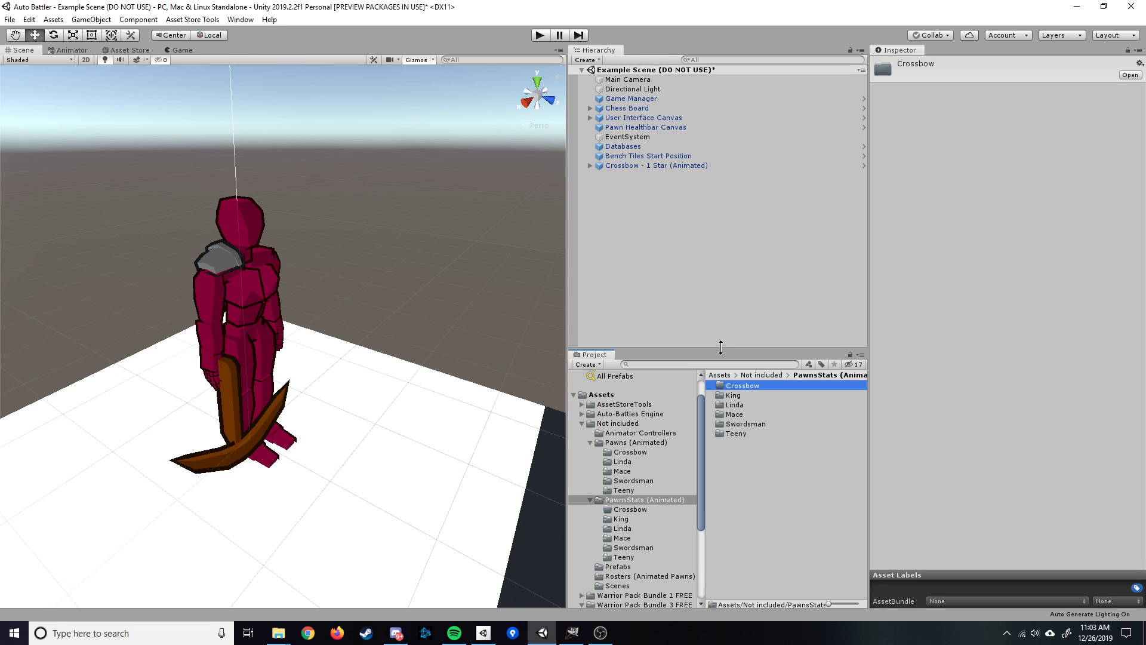
double_click(756, 385)
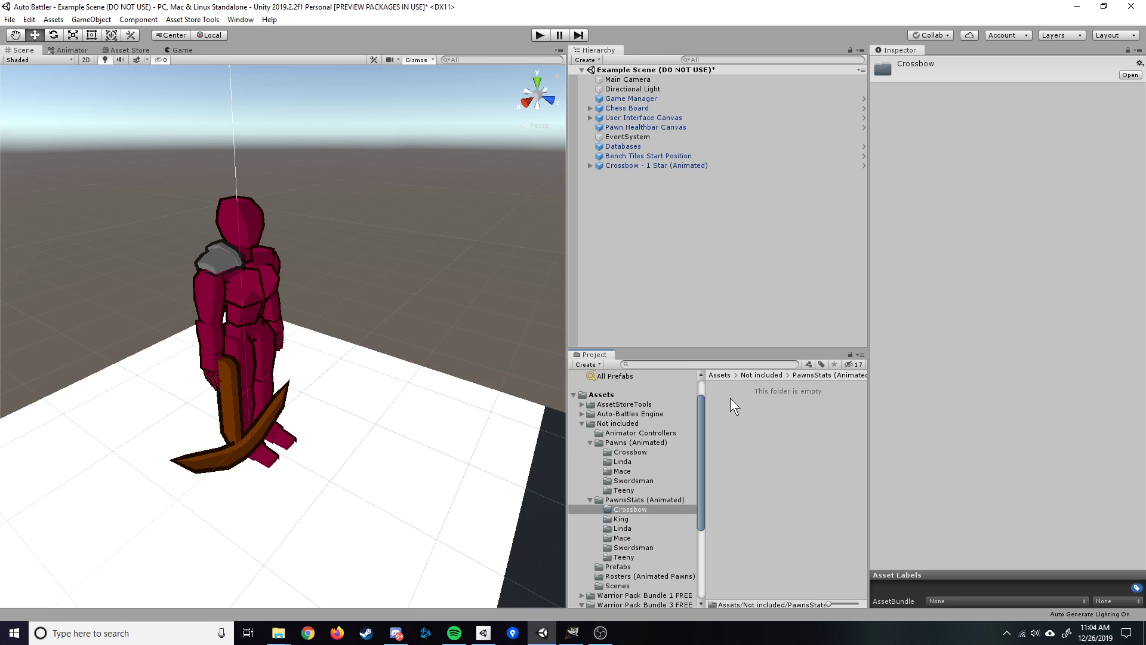
- Create a new Custom > PawnStats asset in the Crossbow folder
right_click(733, 401)
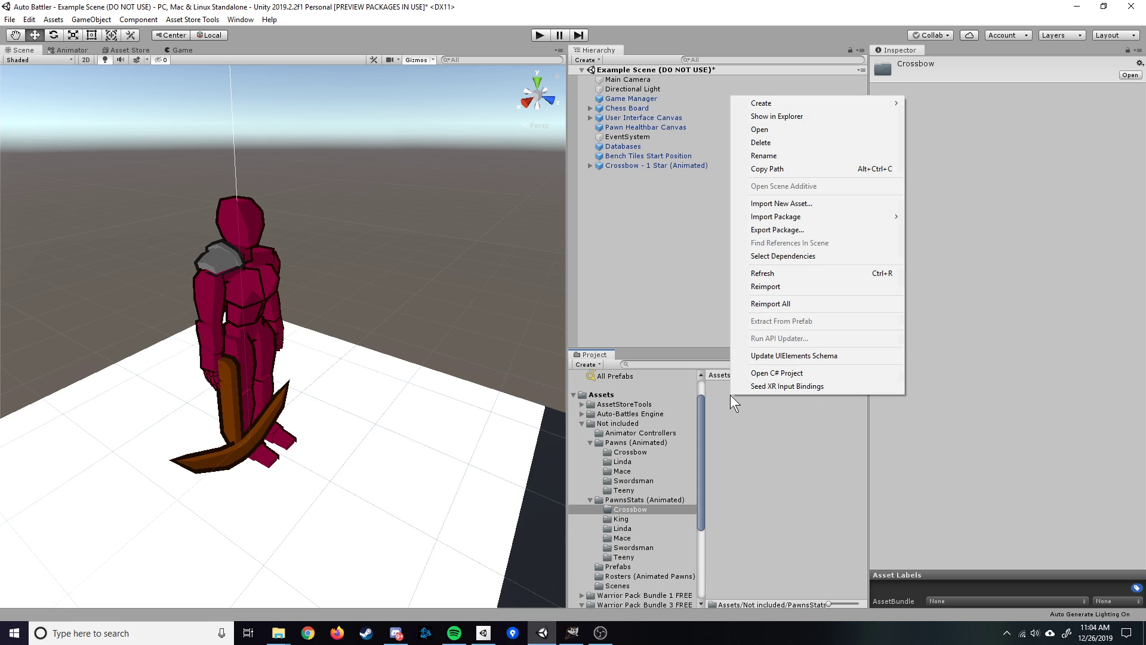
mouse_move(798, 104)
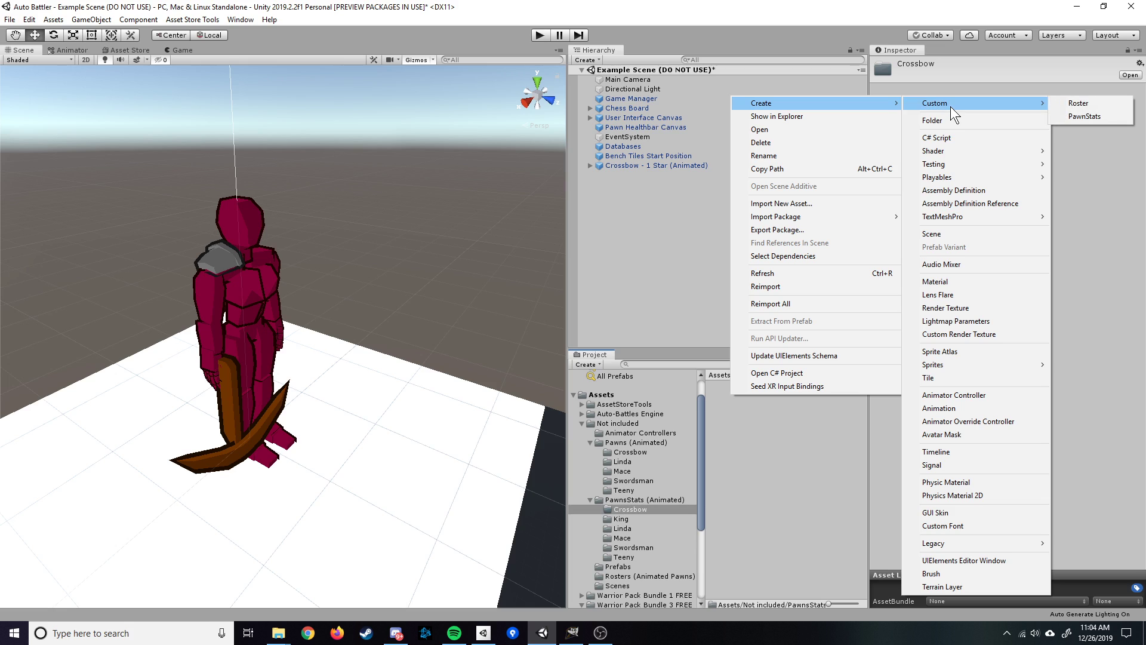
mouse_move(1047, 102)
left_click(1076, 115)
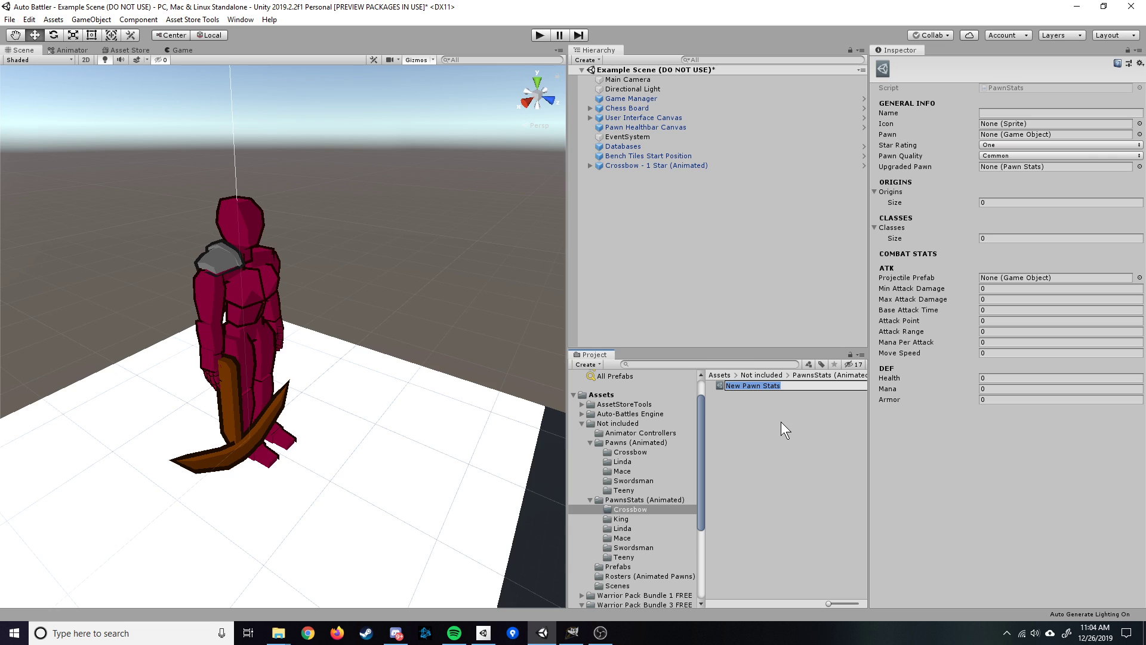
- Rename the asset to 'Crossbow - 1 Star (Animated)' and set its Name field to Crossbow
type("Crossbow - 1 Star (Animated")
key("Return")
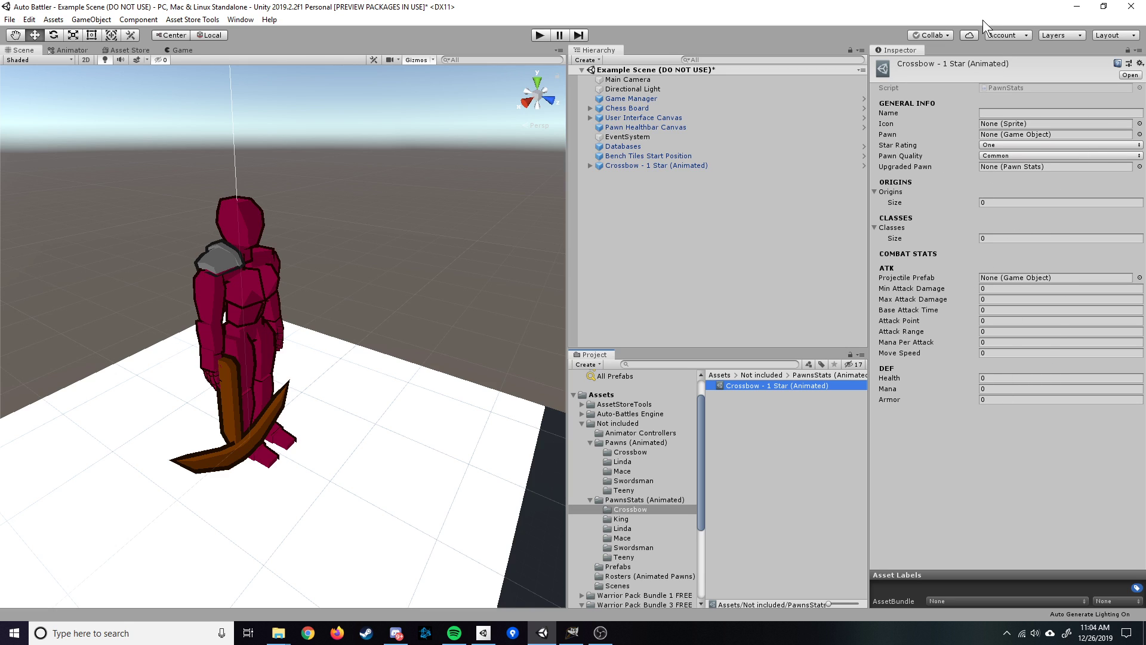
left_click(995, 113)
type("Crossbow")
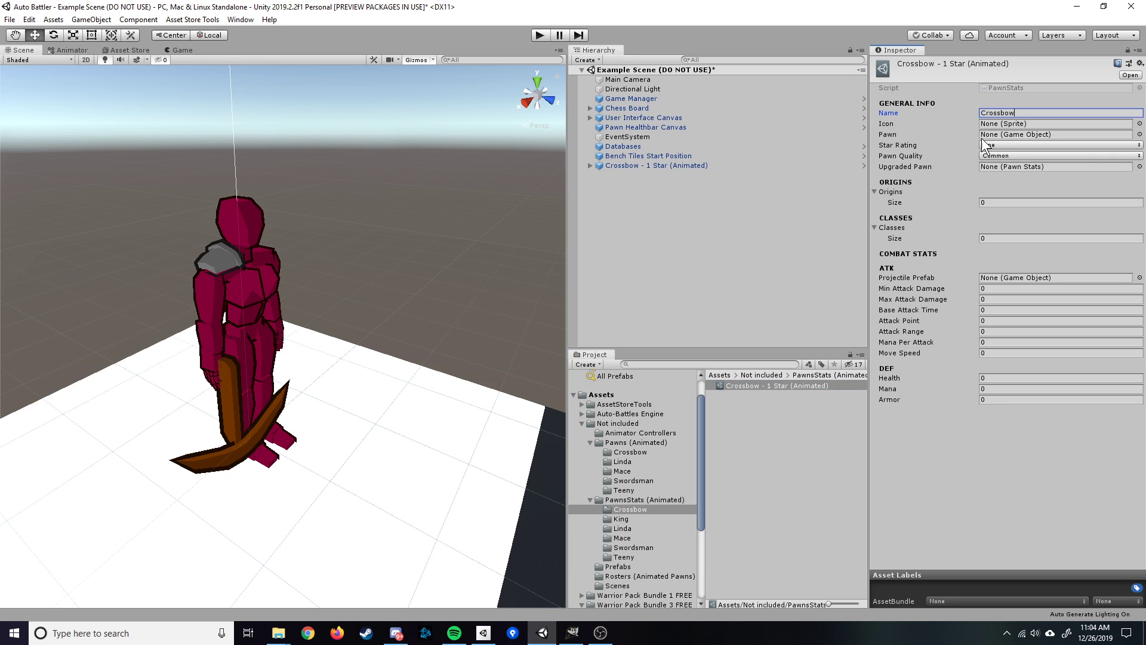
- Set the icon to Crossbow Icon and assign the Crossbow prefab as the Pawn
left_click(1139, 124)
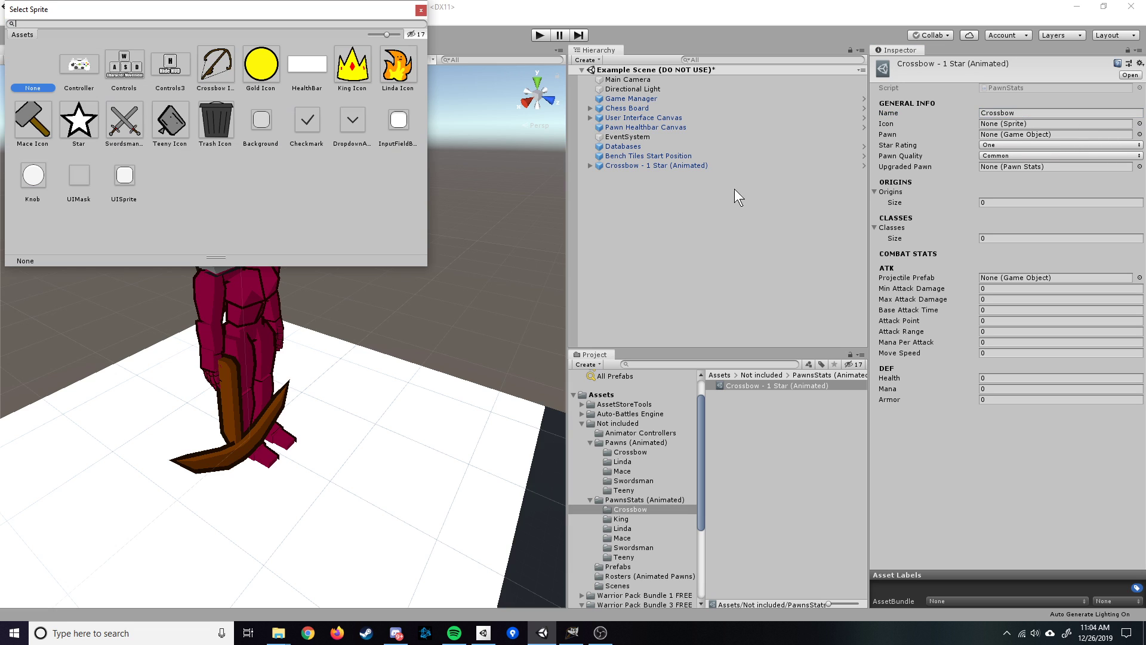
double_click(219, 67)
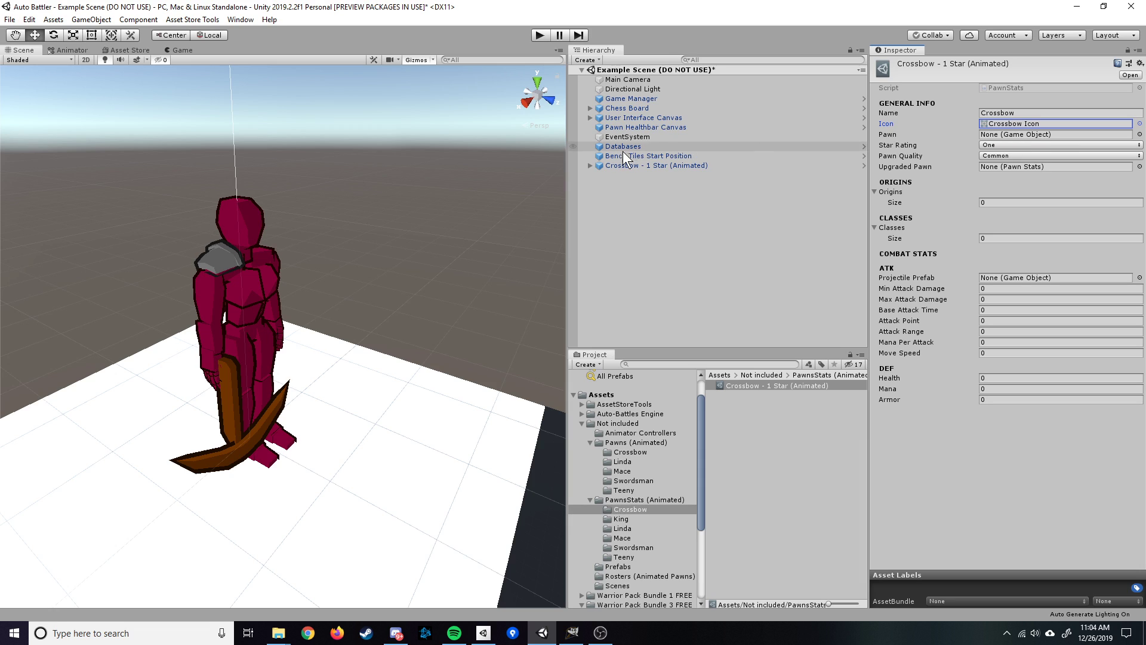
left_click(630, 452)
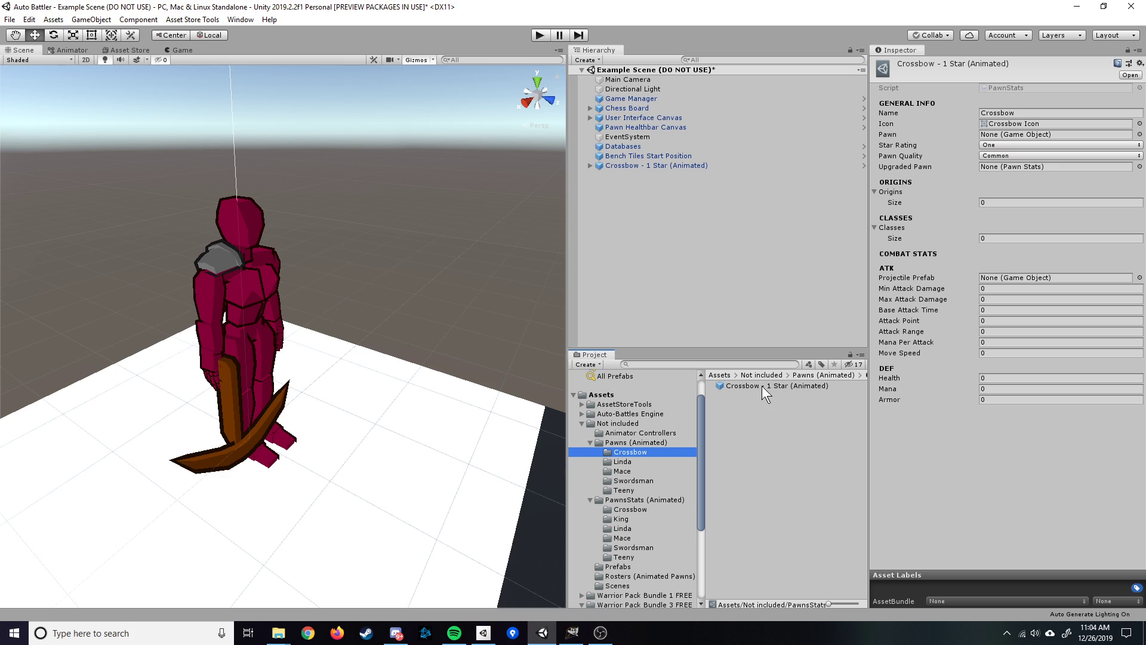
left_click_drag(751, 386, 1005, 137)
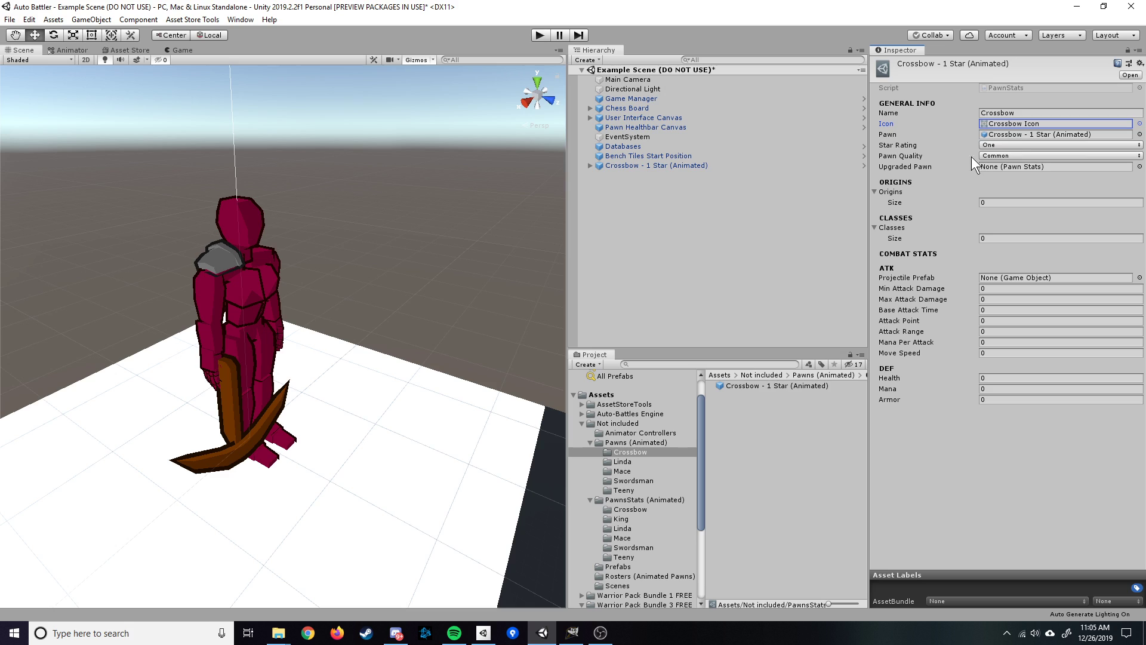
- Set the Star Rating to One and the Pawn Quality to Uncommon
left_click(997, 145)
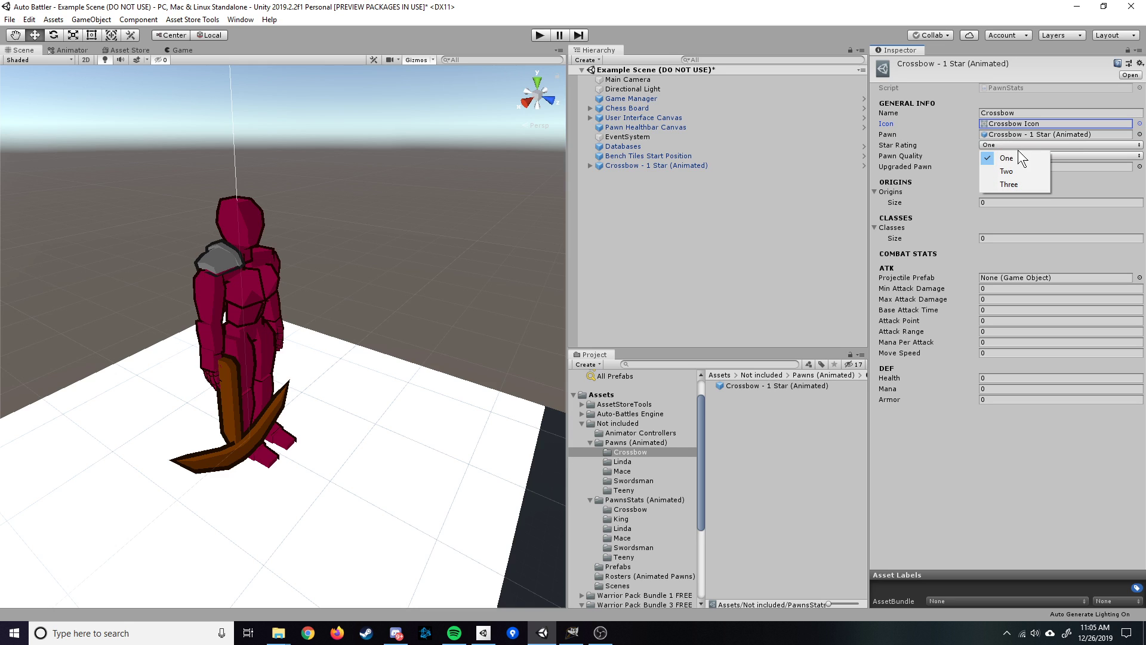
left_click(1021, 159)
left_click(1008, 156)
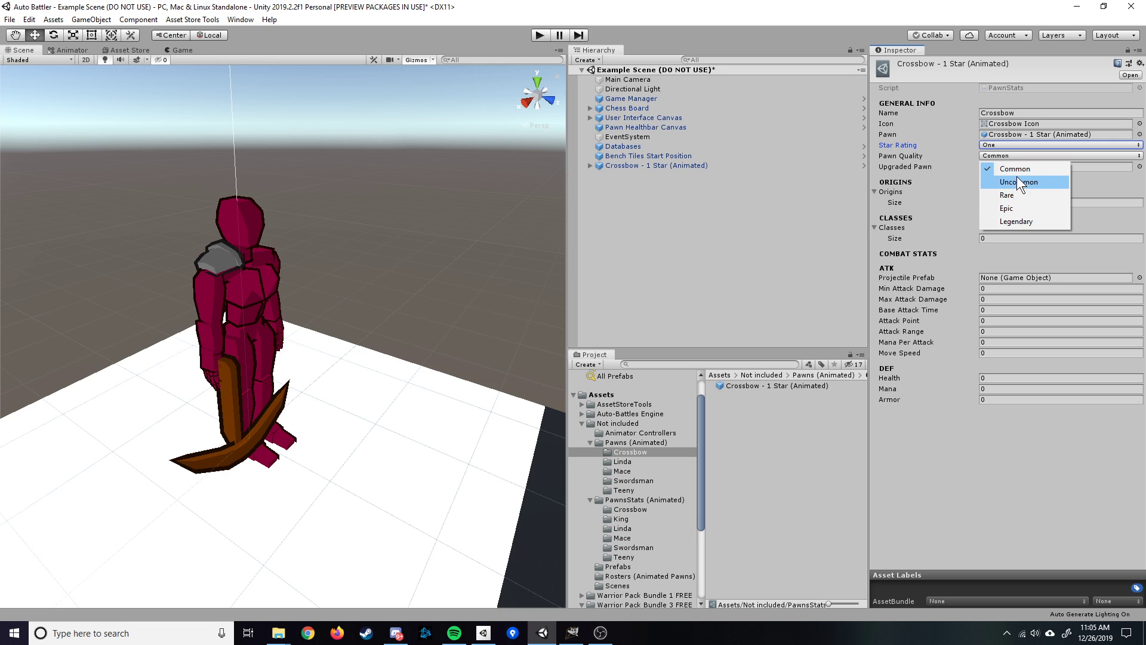
left_click(1018, 180)
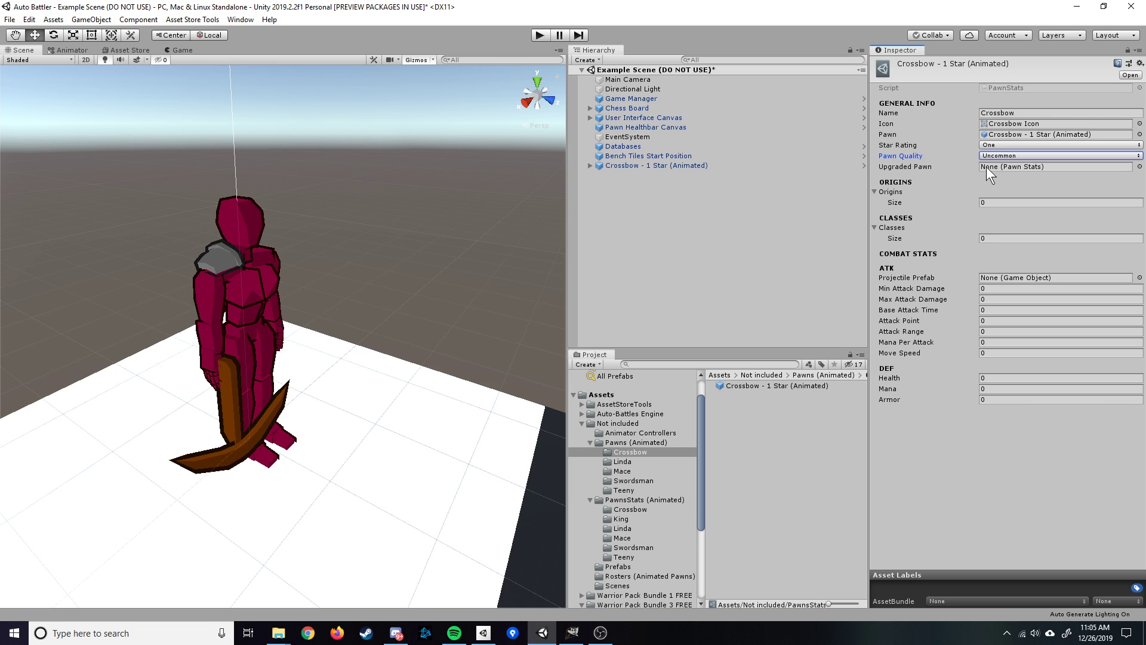
mouse_move(967, 167)
- Give the crossbow stats a single origin, Elf
left_click(997, 202)
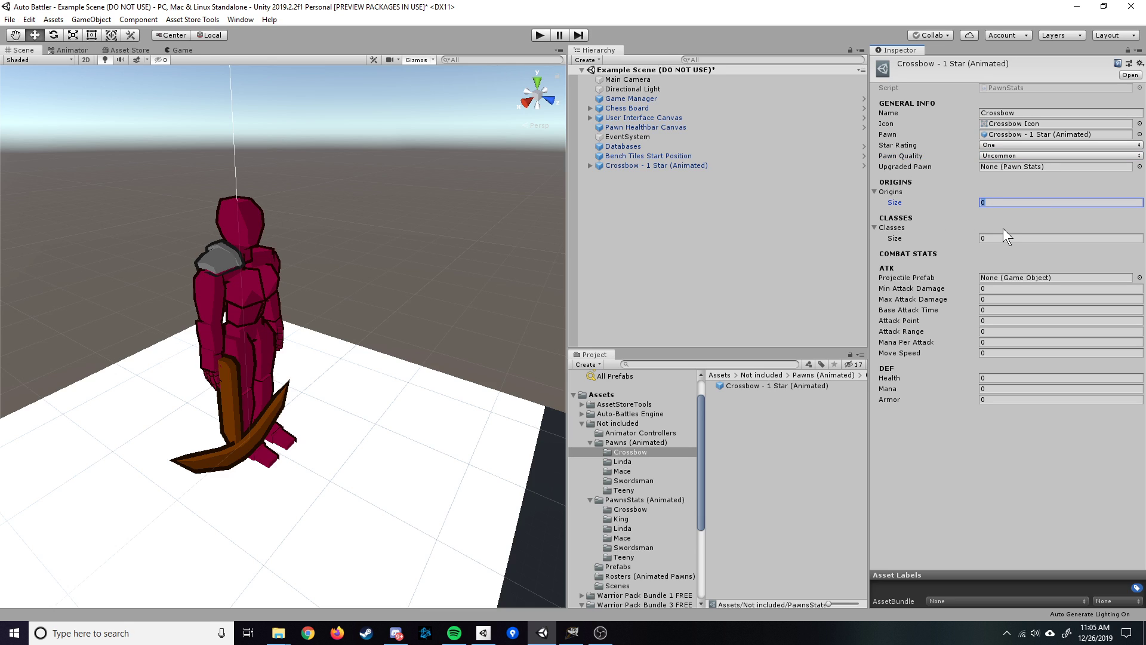
left_click(940, 227)
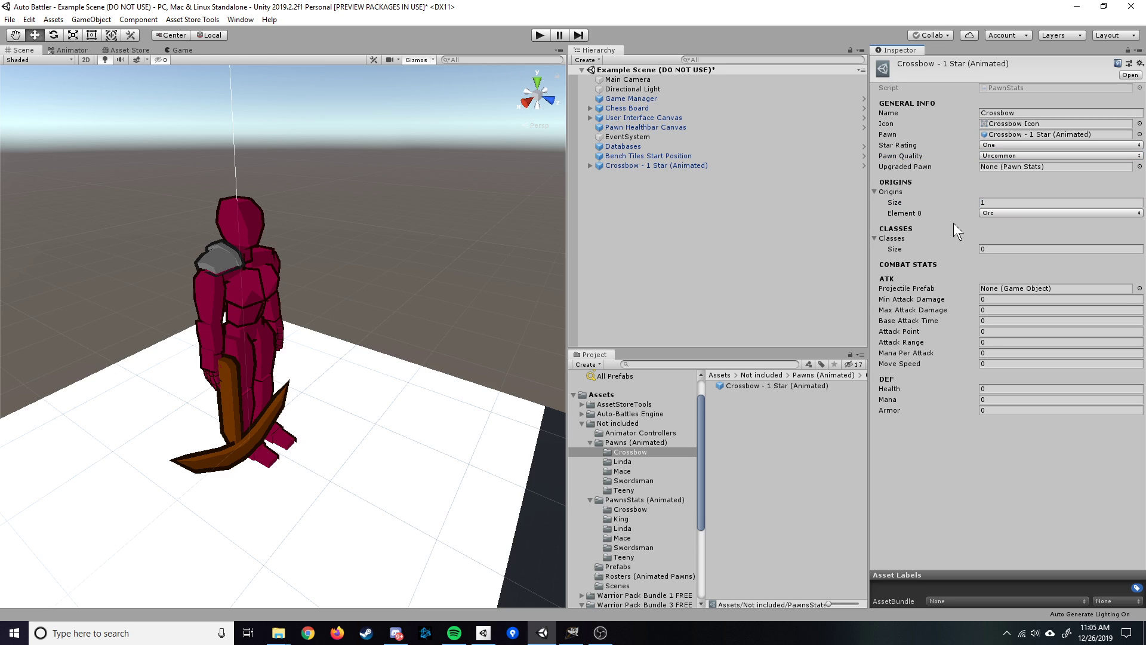
left_click(1009, 213)
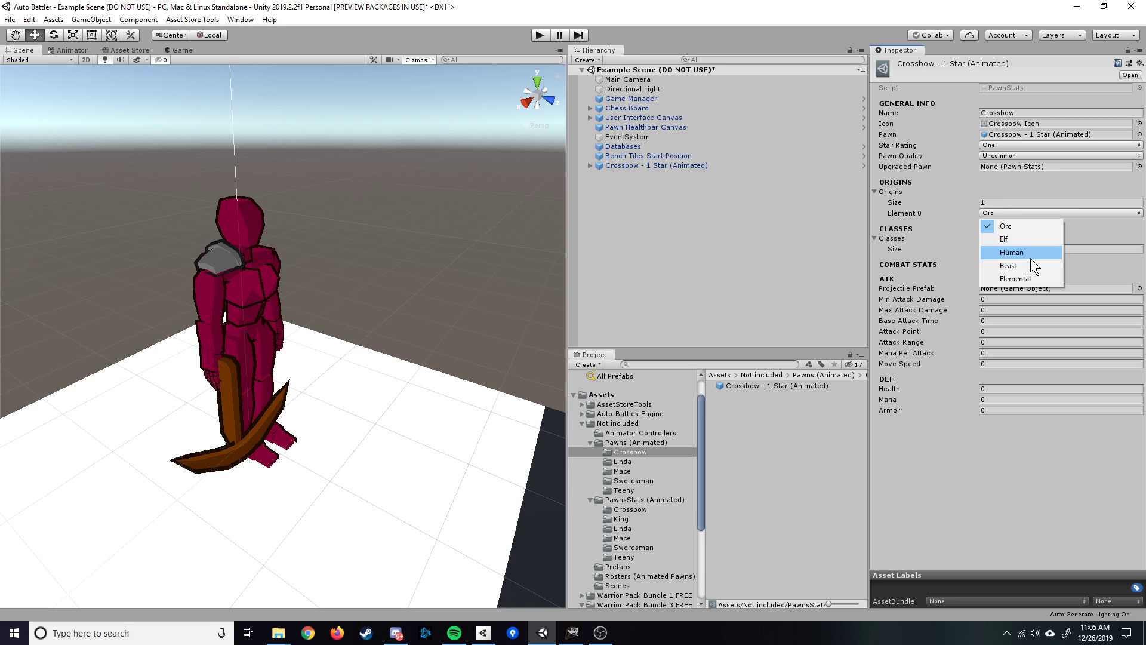
left_click(1024, 240)
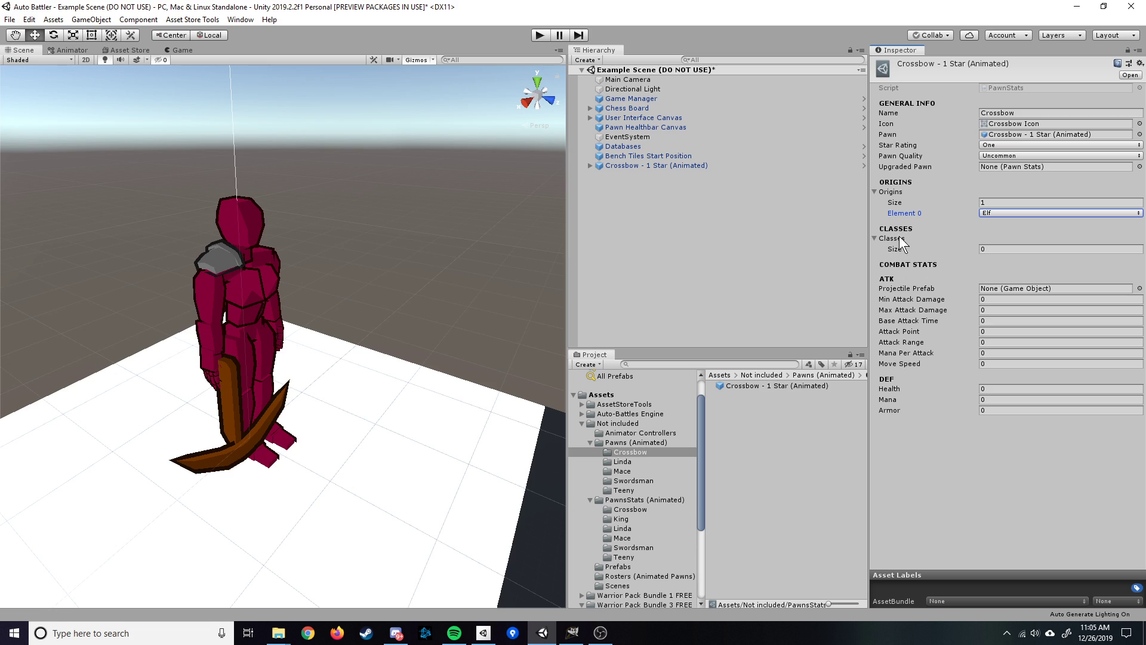
- Give it a single class, Druid, and search the Projectile Prefab picker for 'pro'
left_click(993, 248)
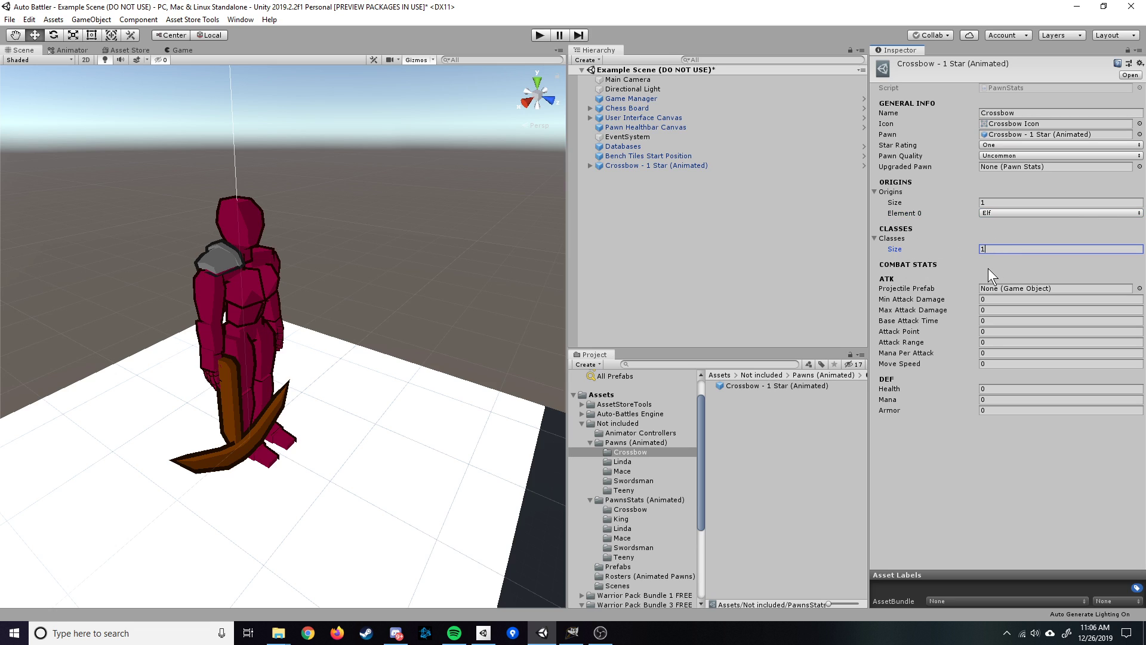
key("Return")
left_click(1022, 260)
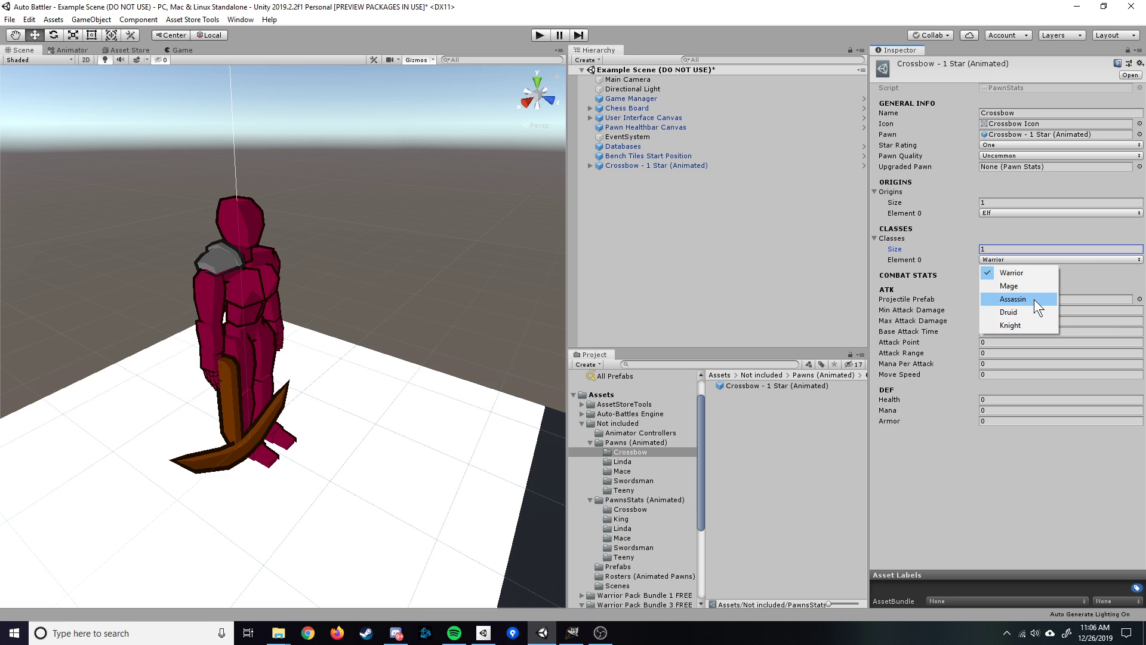
left_click(1020, 311)
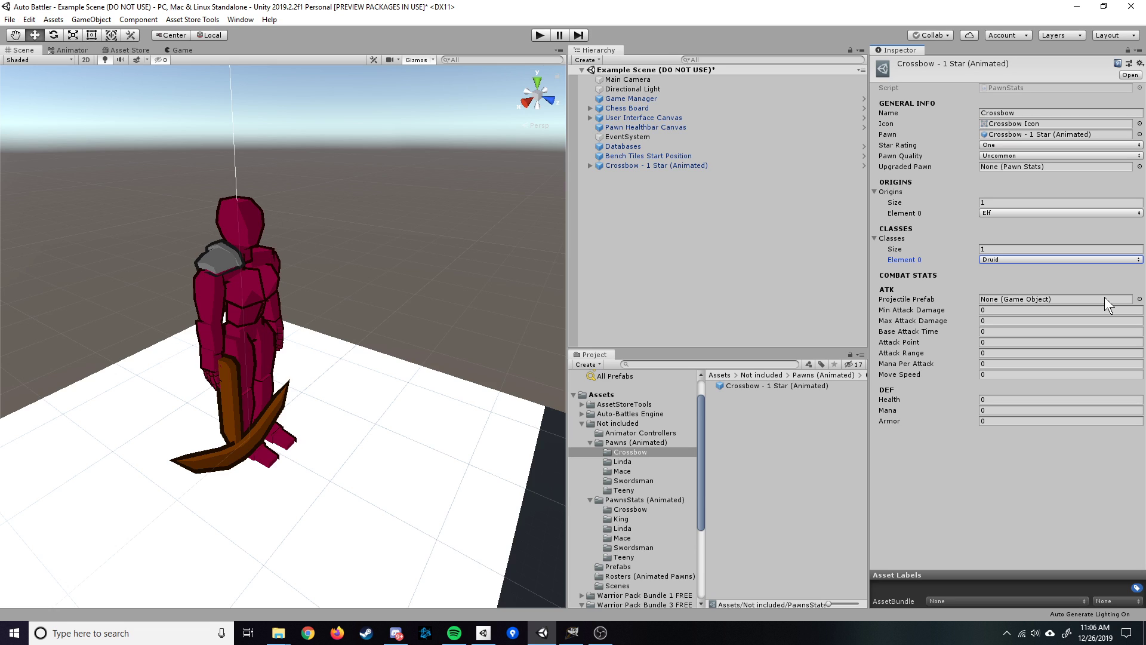
left_click(1139, 299)
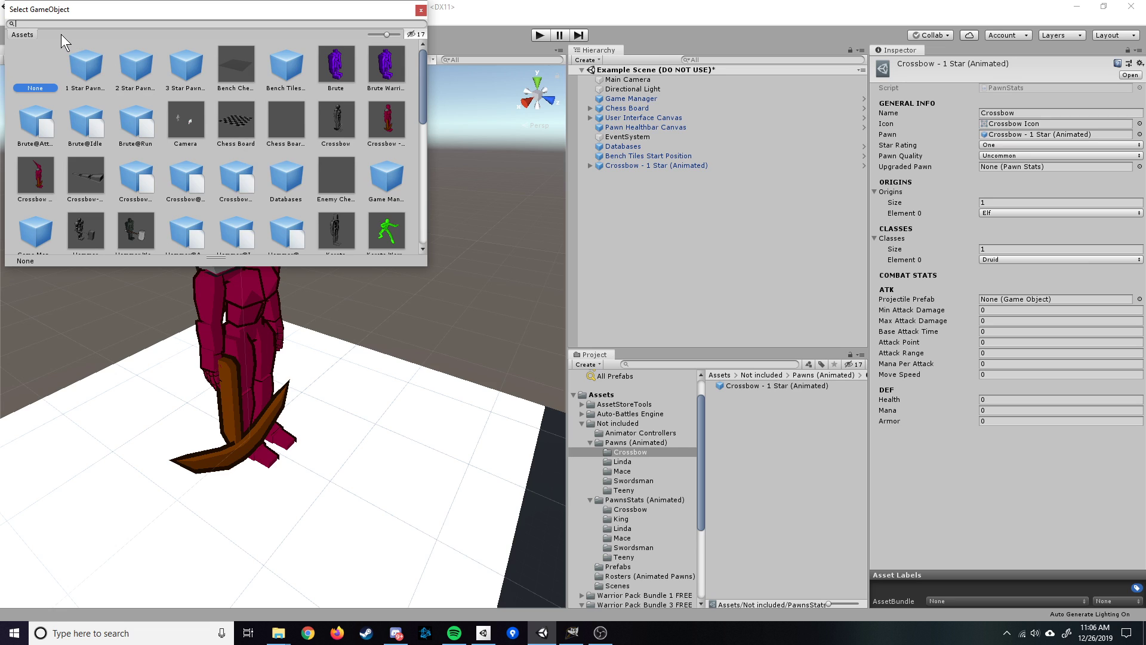
type("proj")
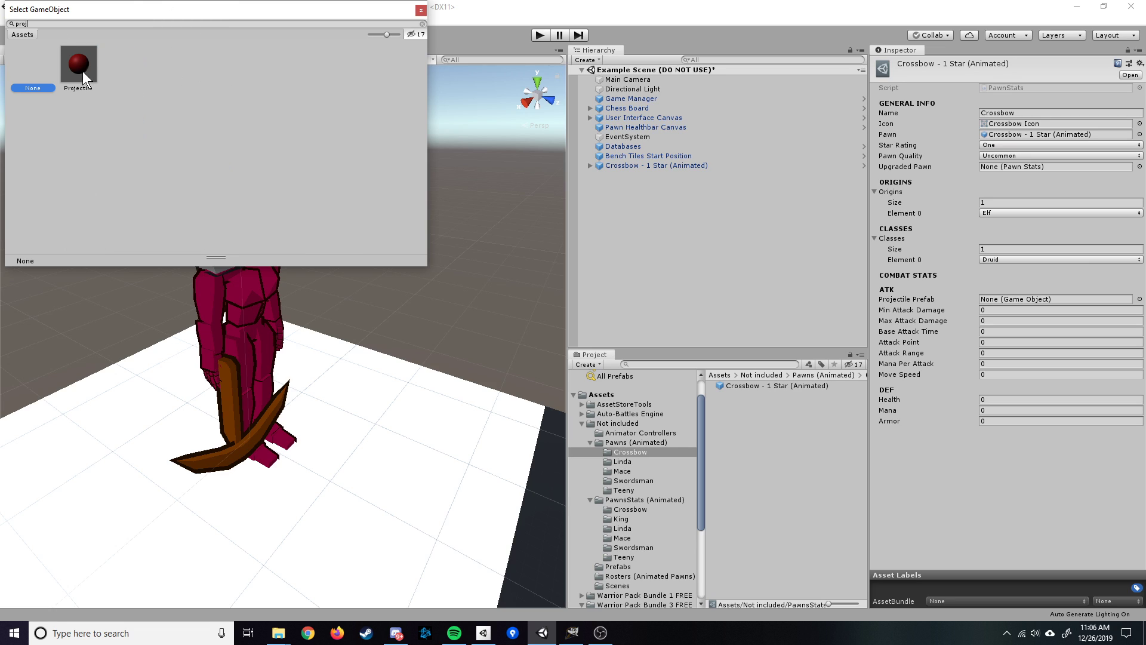
- Pick the Projectile prefab and set attack damage 80–120, base attack time 1.7, attack point 0.3
double_click(77, 65)
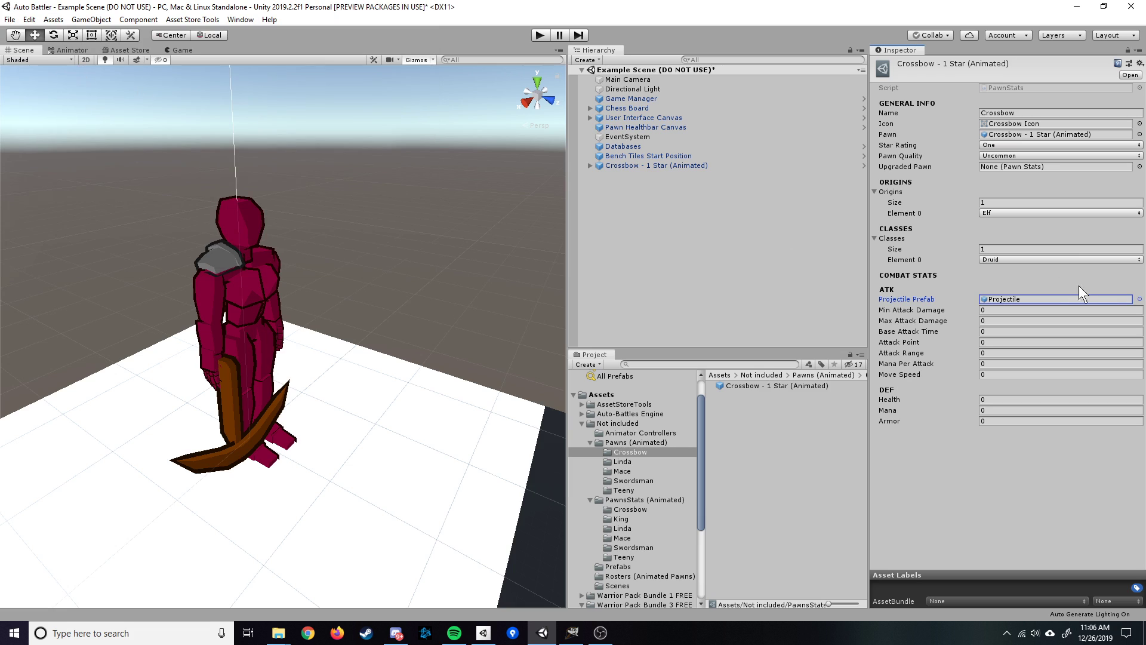
left_click(986, 310)
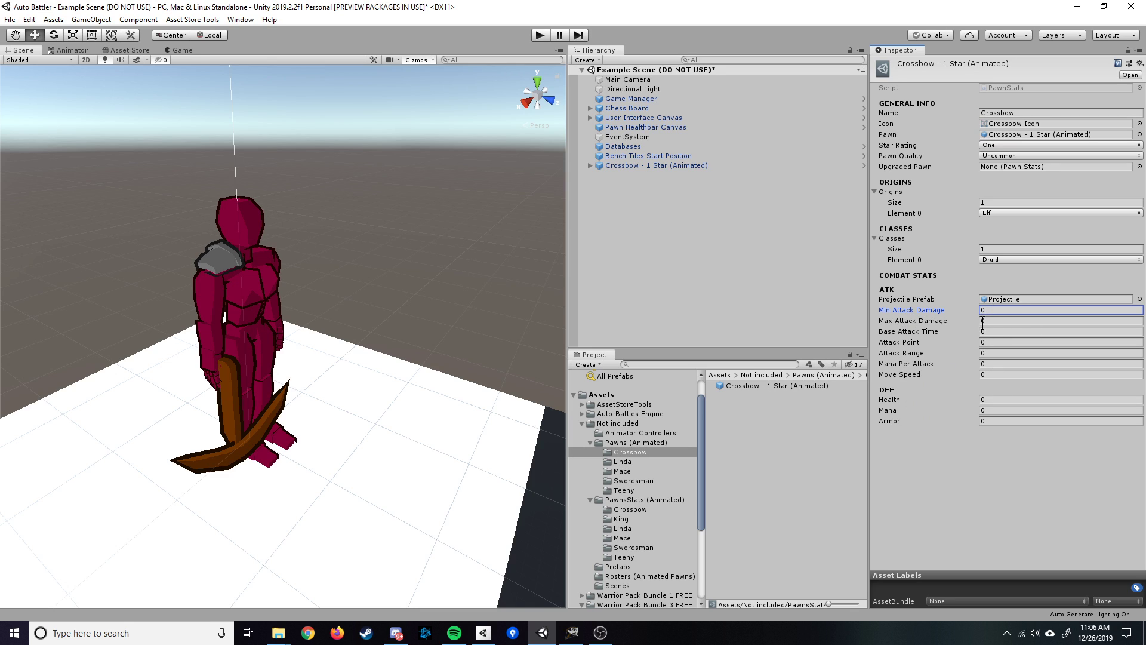
mouse_move(973, 377)
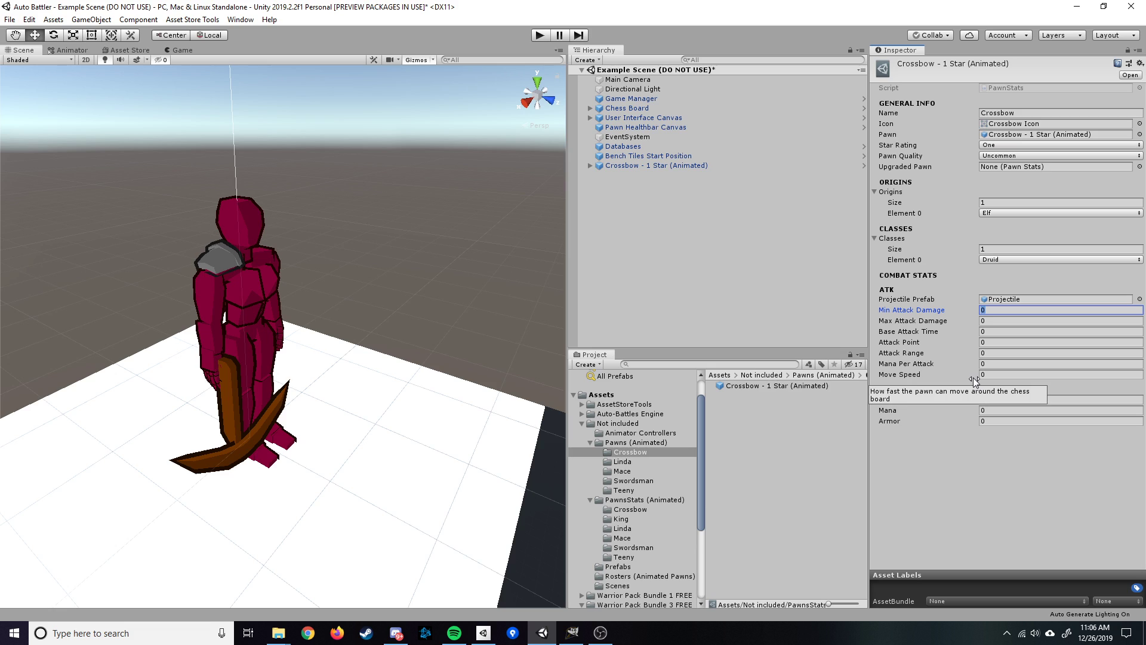
type("80")
left_click(996, 321)
type("120")
left_click(991, 331)
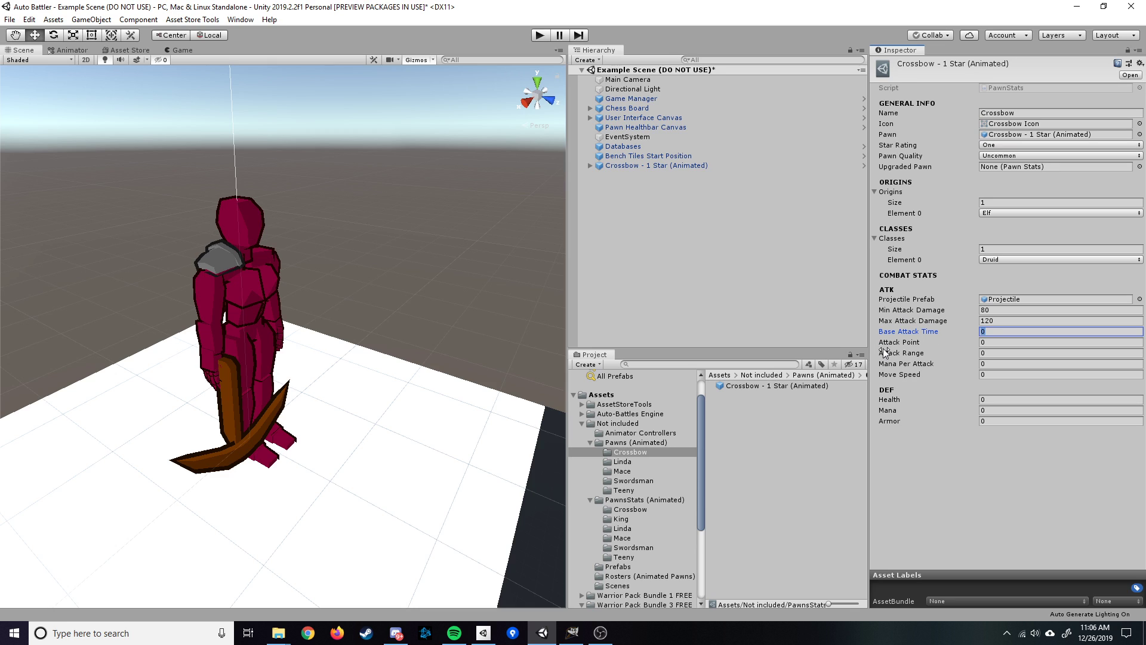
type("1.7")
left_click(991, 343)
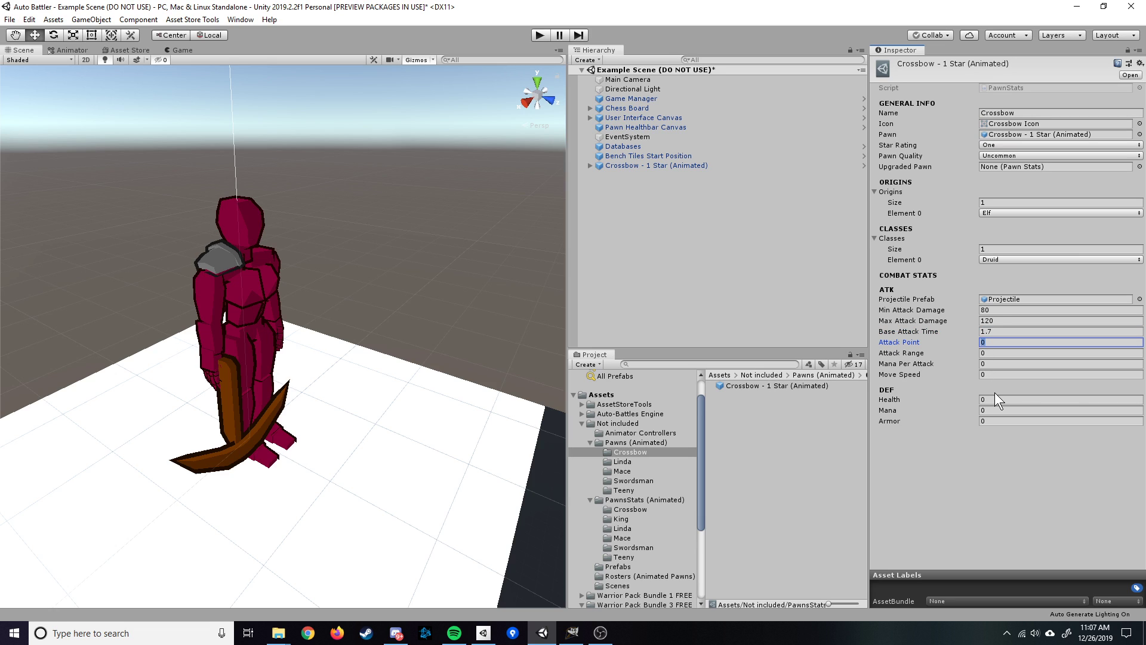
type(".3")
- Set the attack range to 6 and mana per attack to 10
left_click(996, 354)
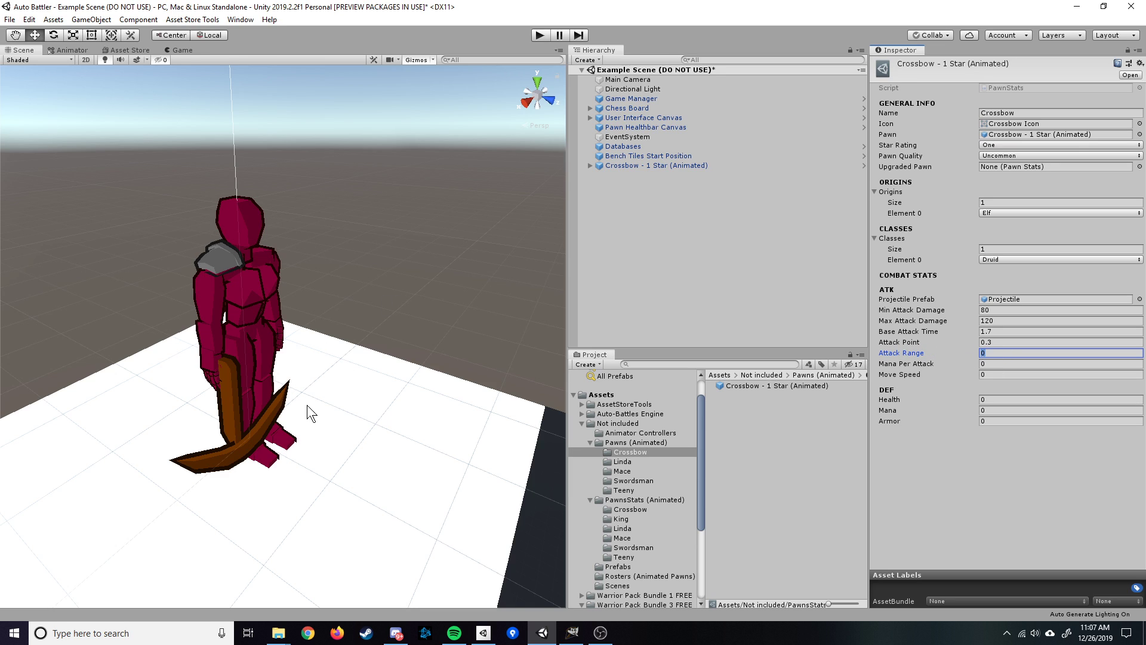
left_click(995, 355)
type("6")
left_click(994, 365)
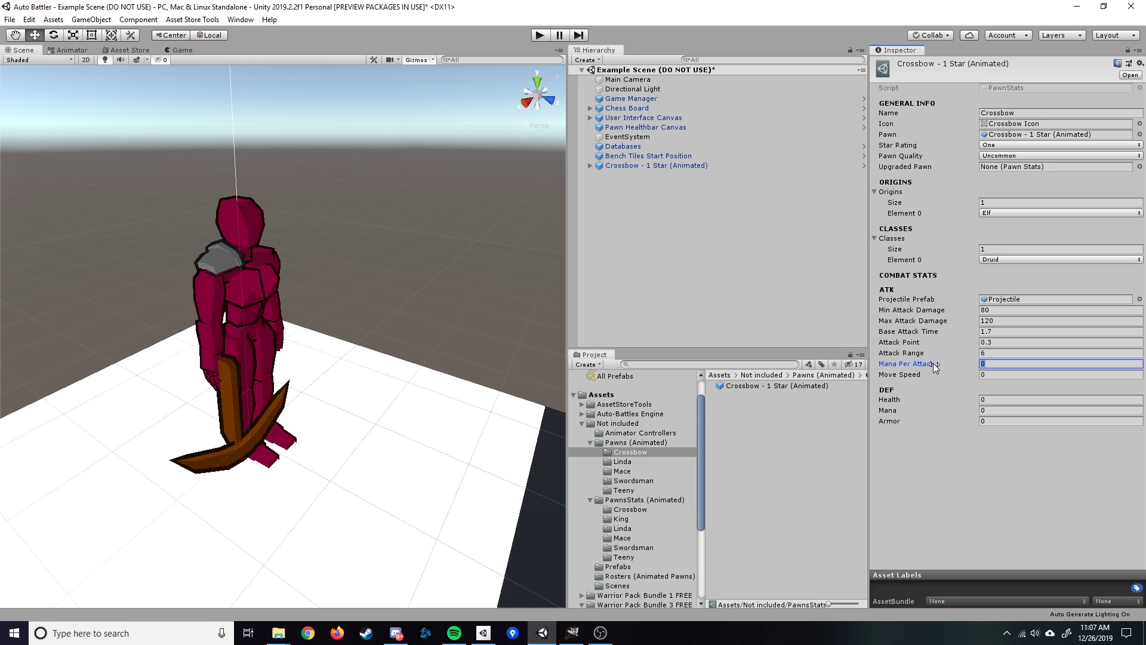
left_click(982, 364)
type("10")
- Set move speed 5, health 800, mana 100 and armor 3
left_click(1011, 375)
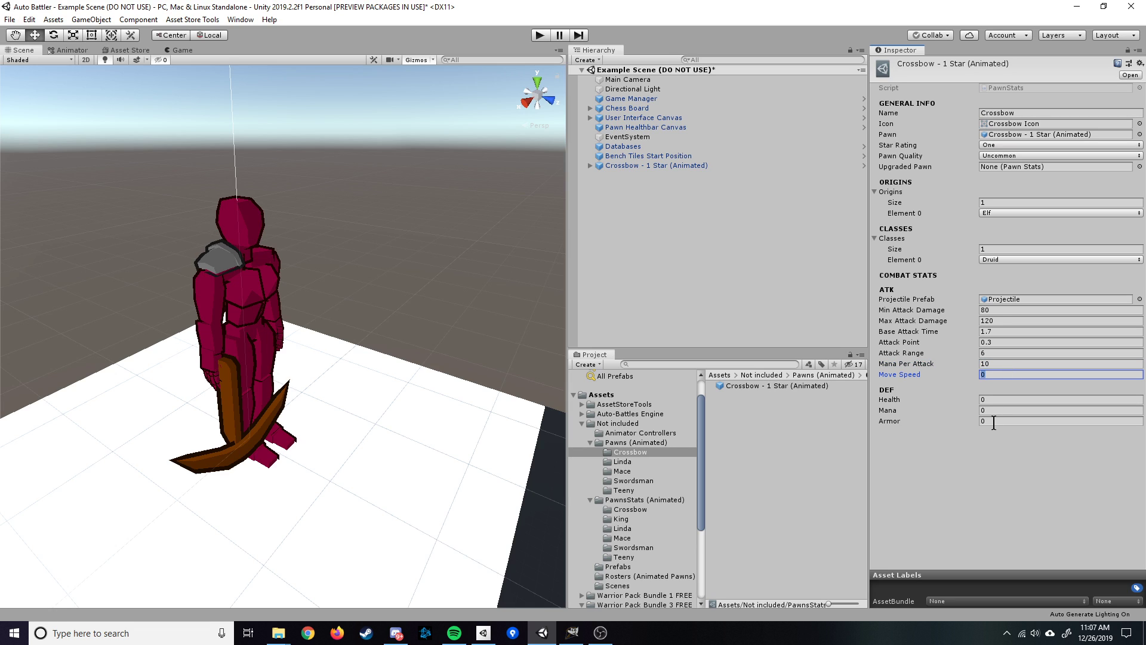
type("5")
left_click(988, 399)
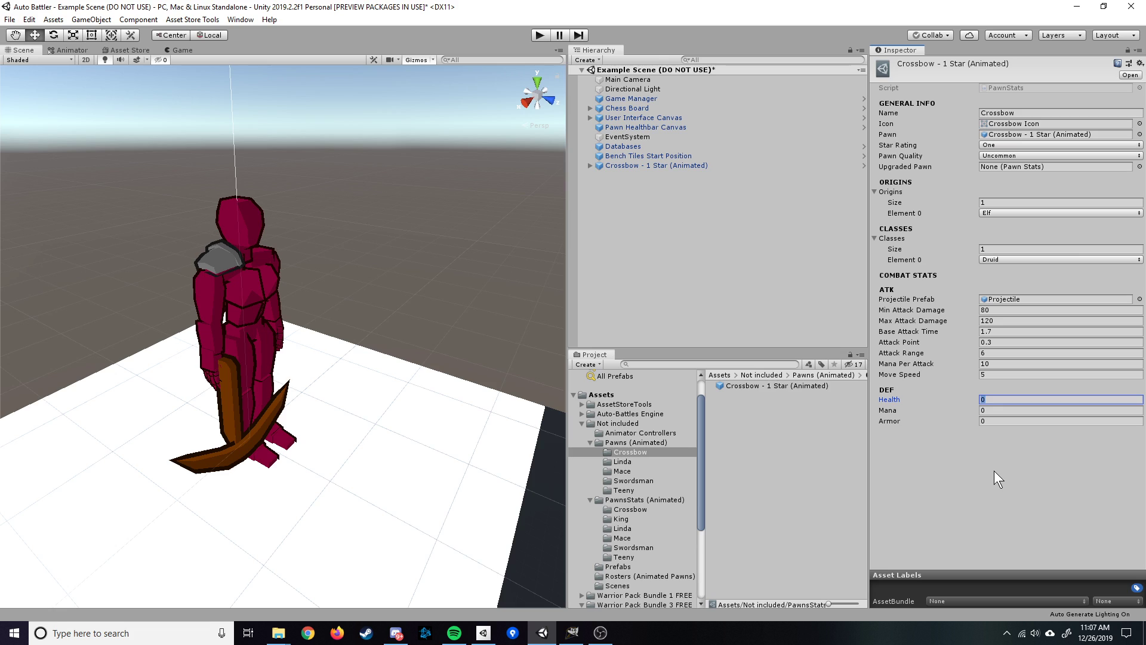
type("800")
left_click(1037, 410)
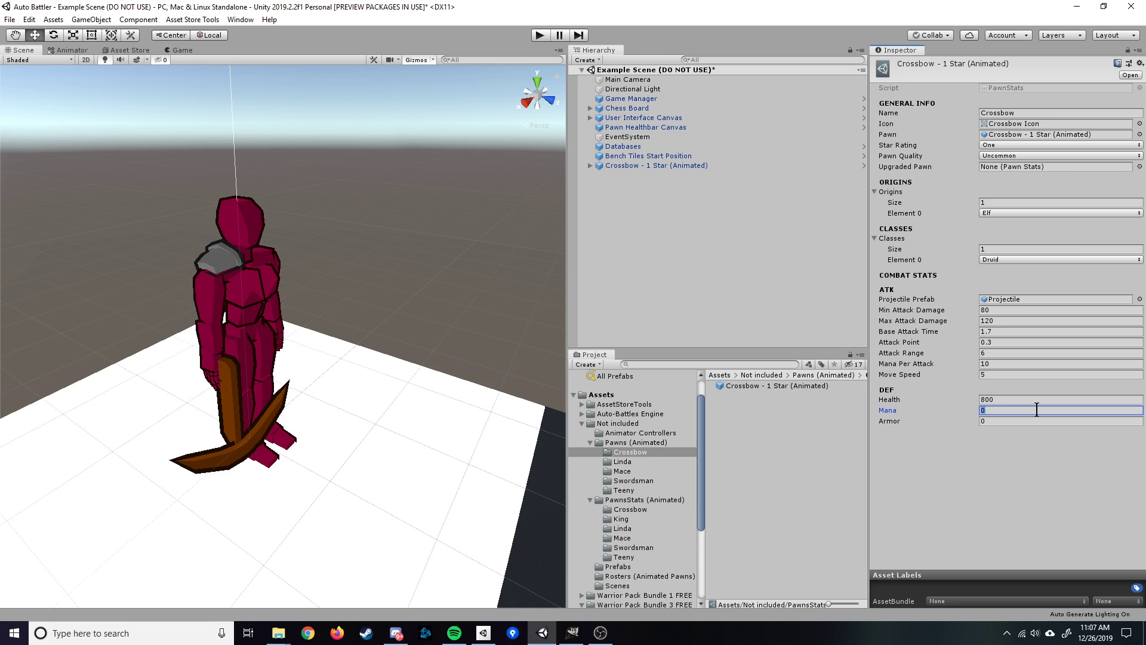
type("100")
left_click(1007, 420)
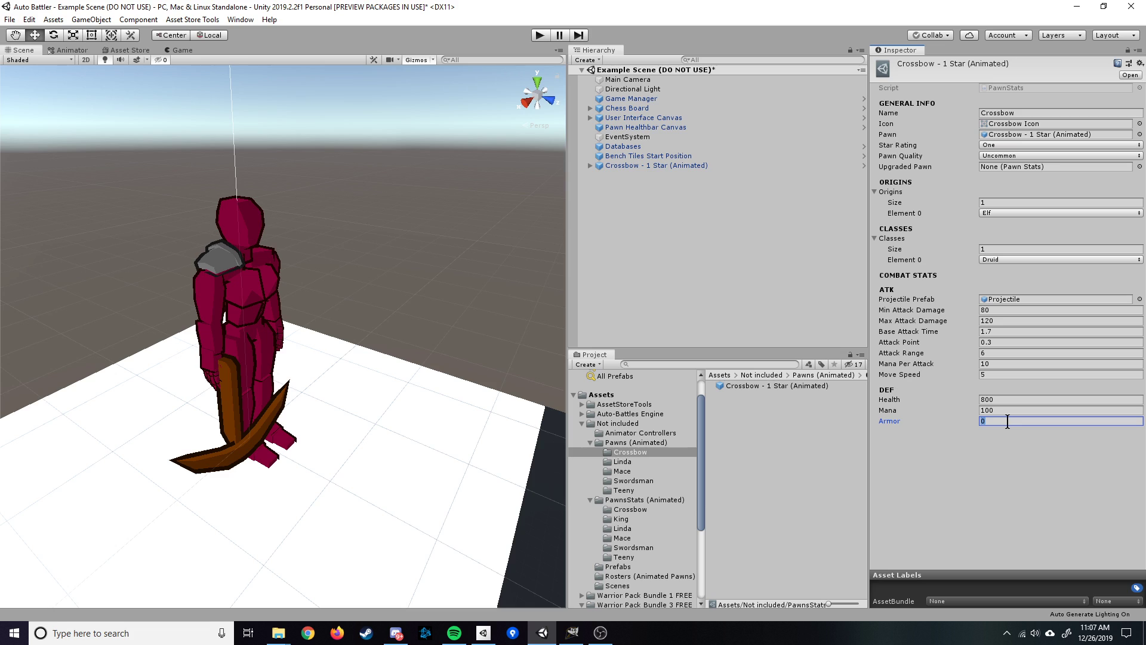
type("3")
left_click(974, 450)
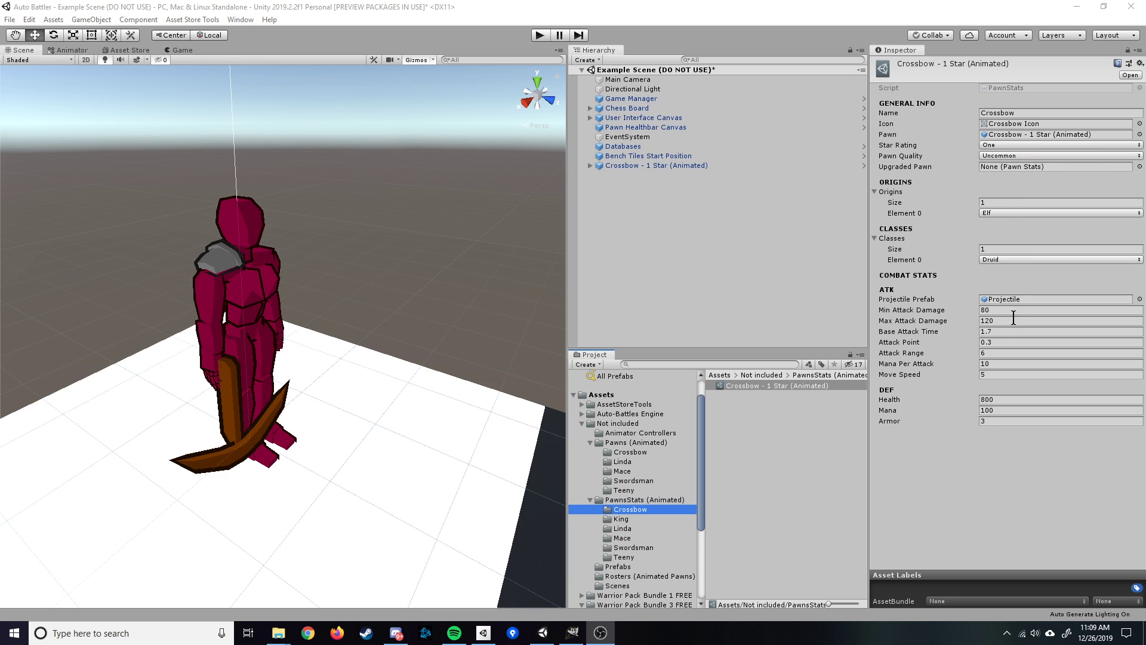
- Select the Crossbow - 1 Star (Animated) prefab in Pawns (Animated)/Crossbow and open Add Component
left_click(639, 454)
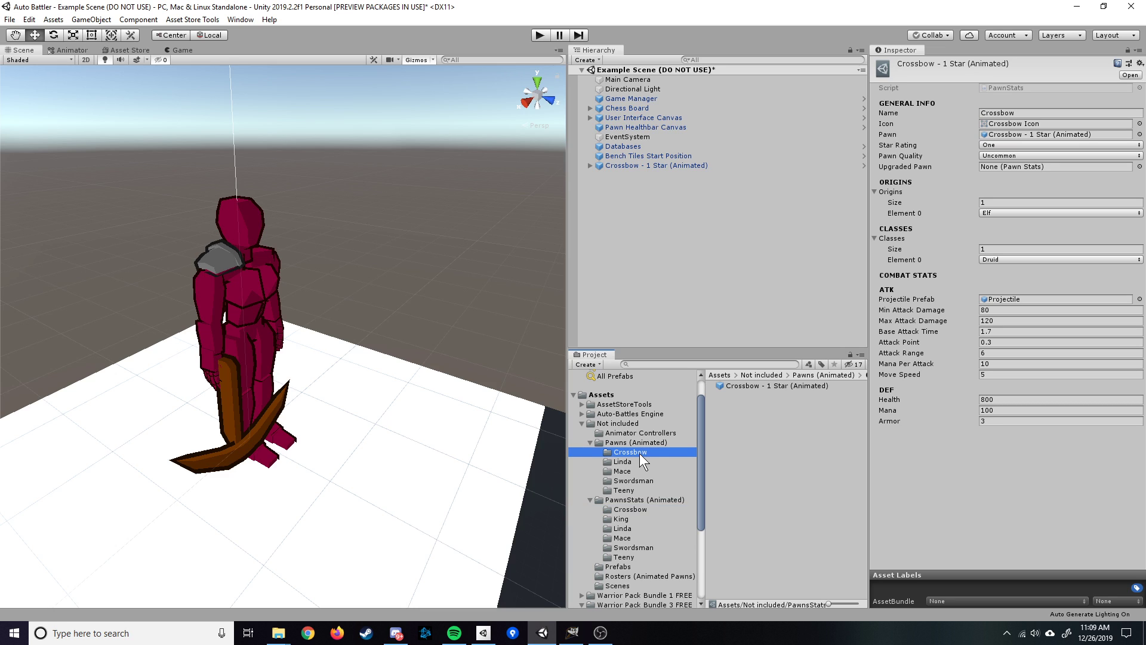
left_click(753, 386)
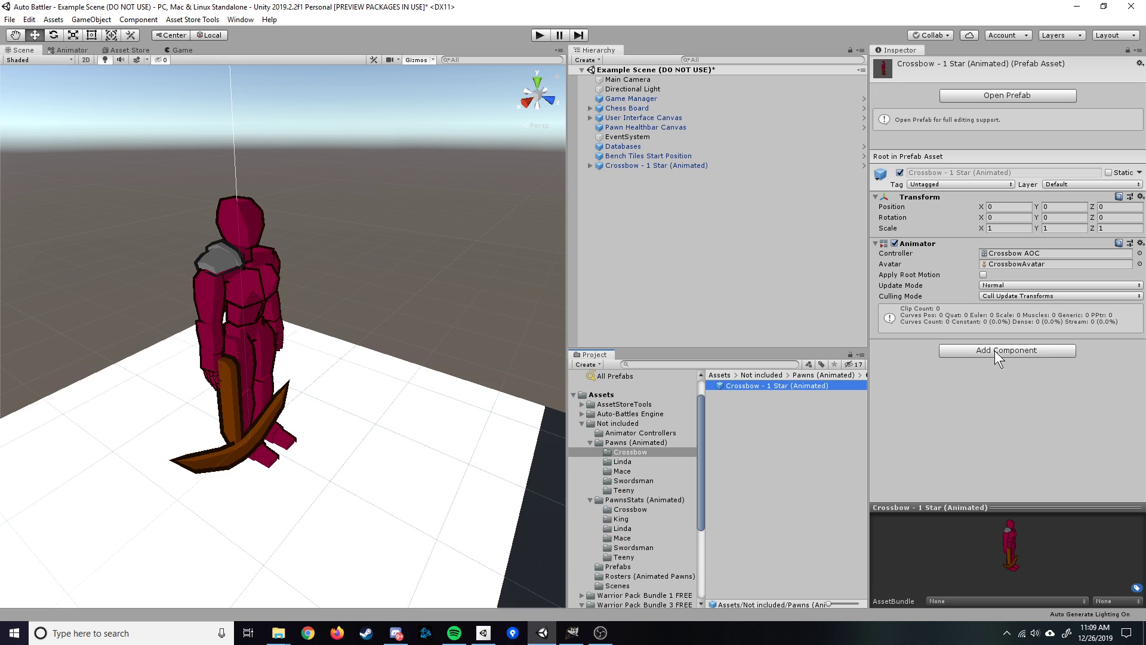
left_click(1012, 350)
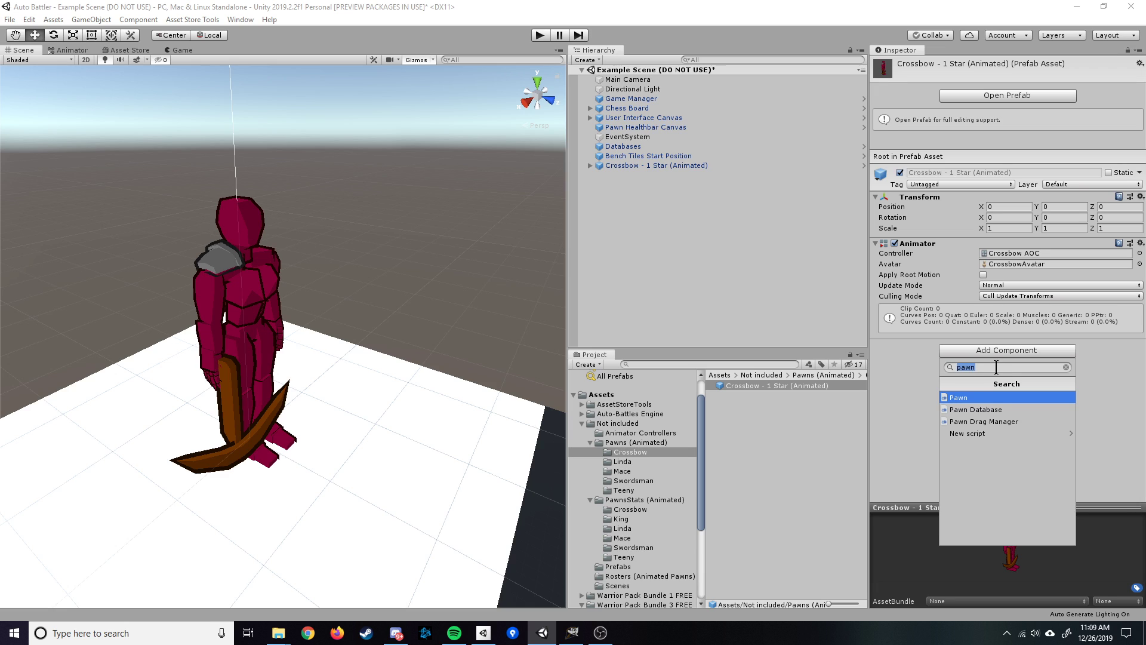
- Add the Pawn script to the crossbow prefab and review the components it brings along
left_click(995, 366)
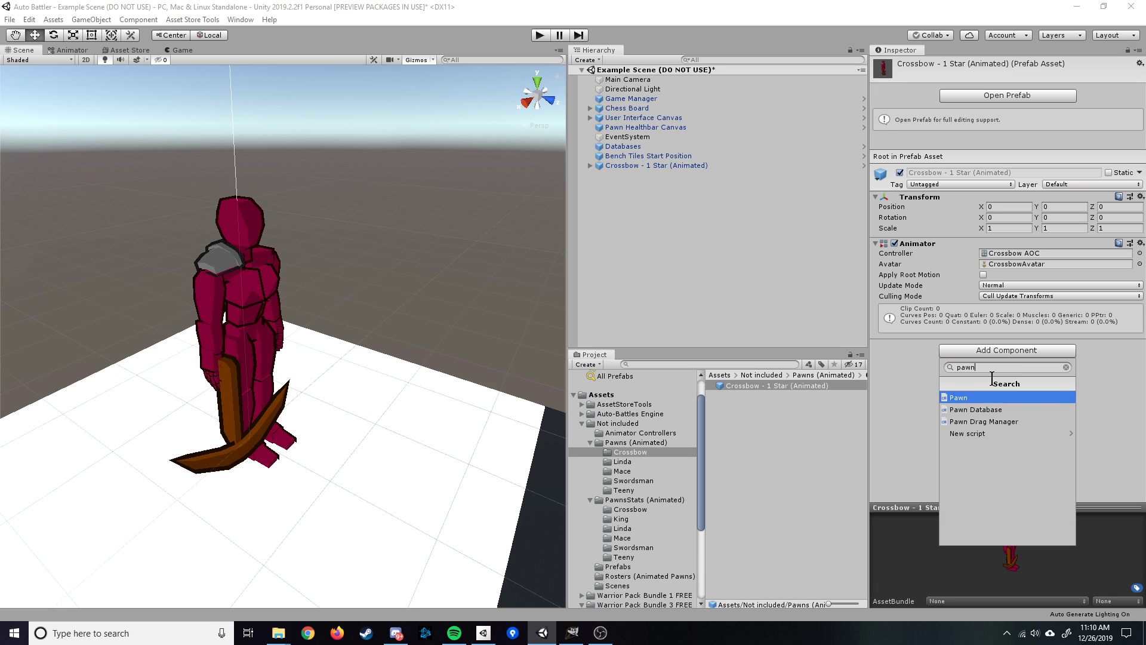
left_click(968, 399)
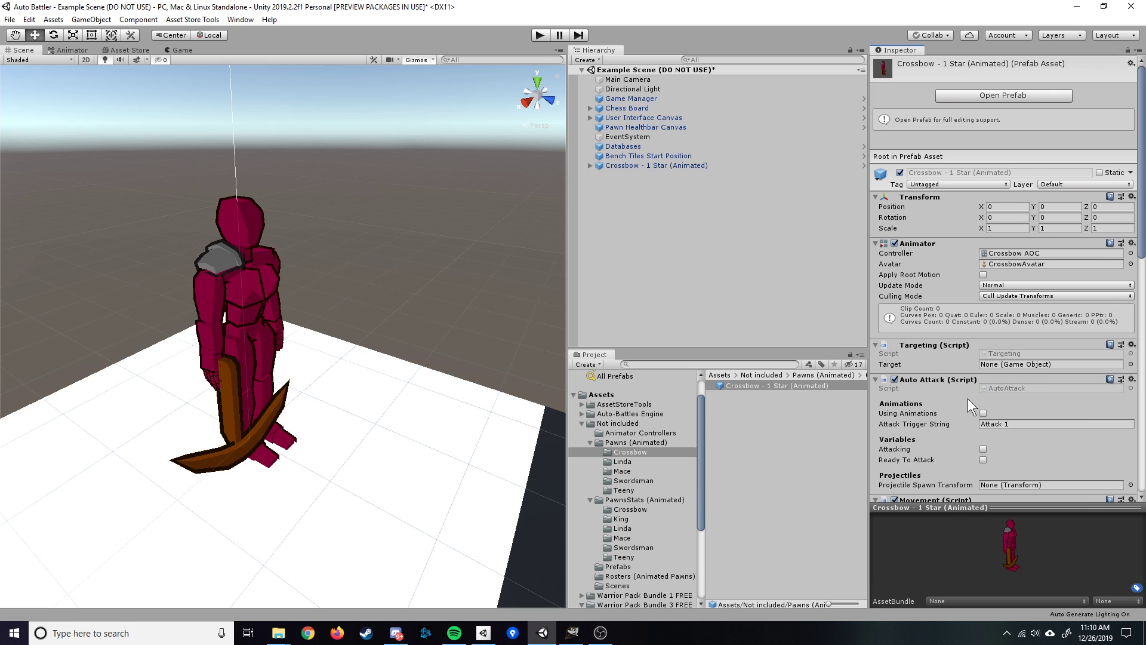
scroll(958, 342, "down", 12)
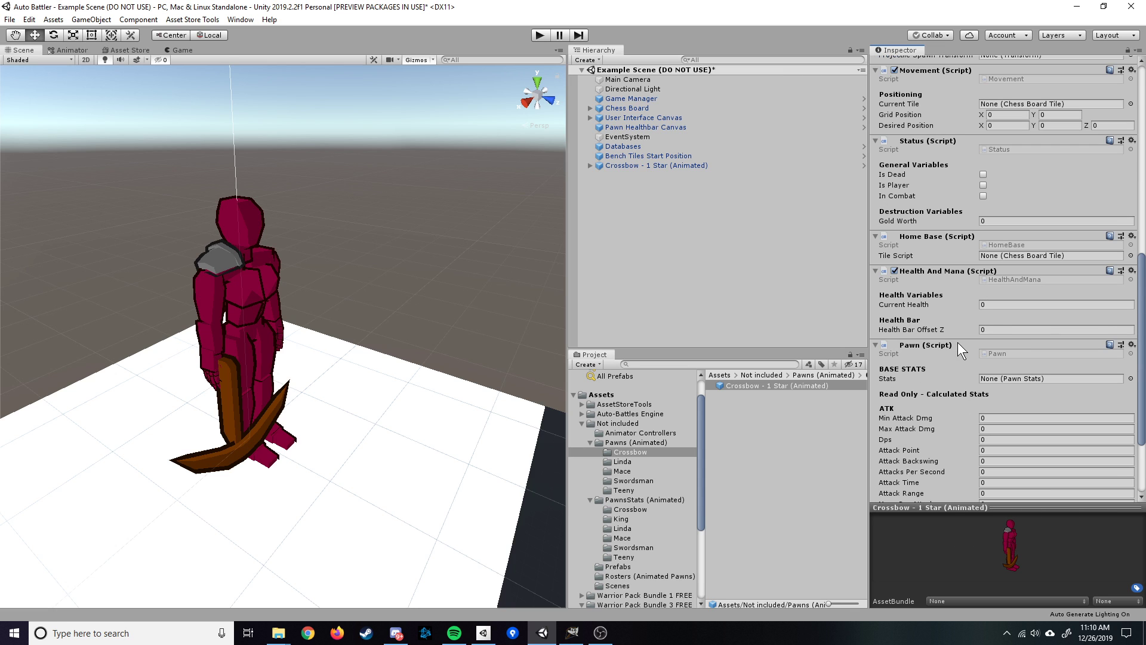
scroll(958, 342, "down", 3)
scroll(977, 287, "up", 12)
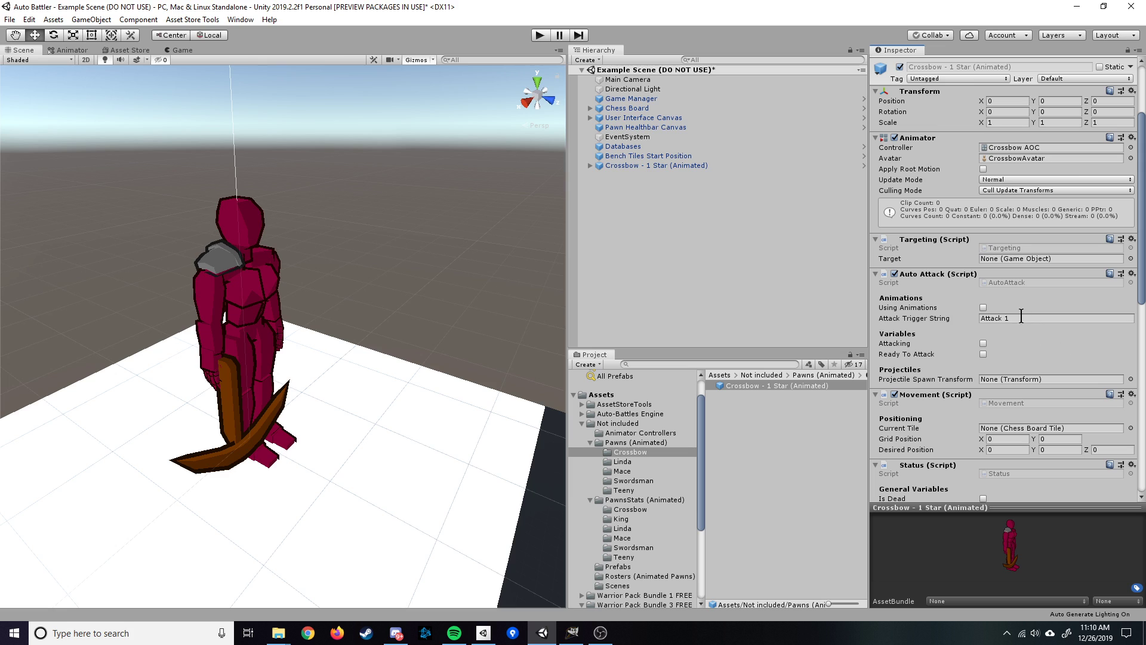
scroll(1002, 346, "down", 3)
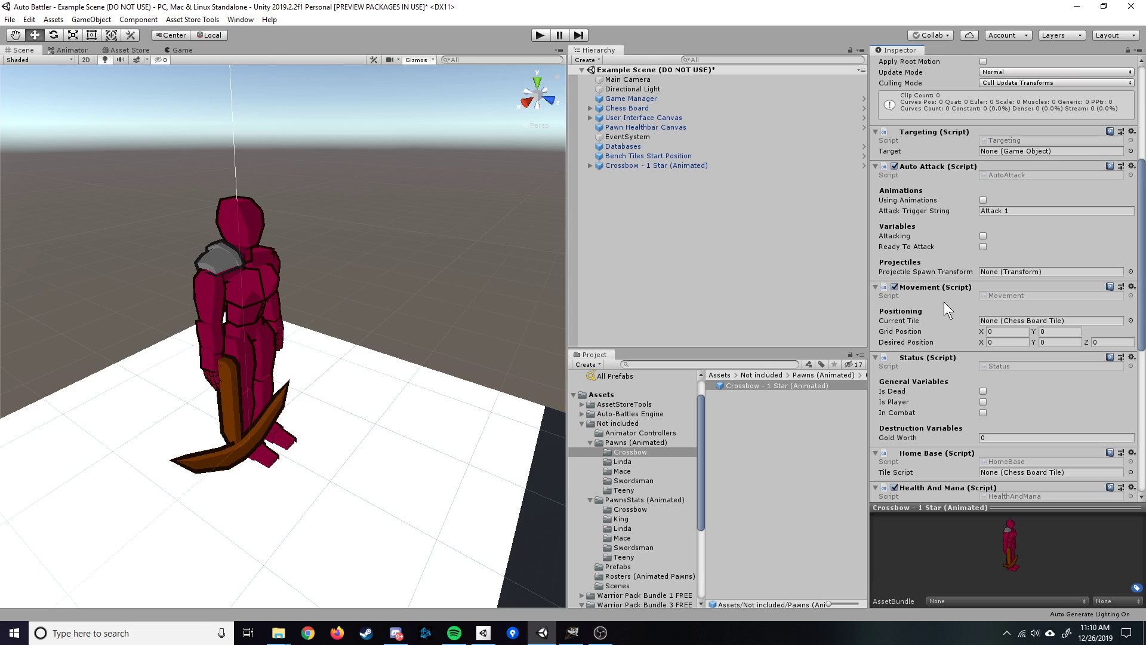
scroll(998, 424, "down", 3)
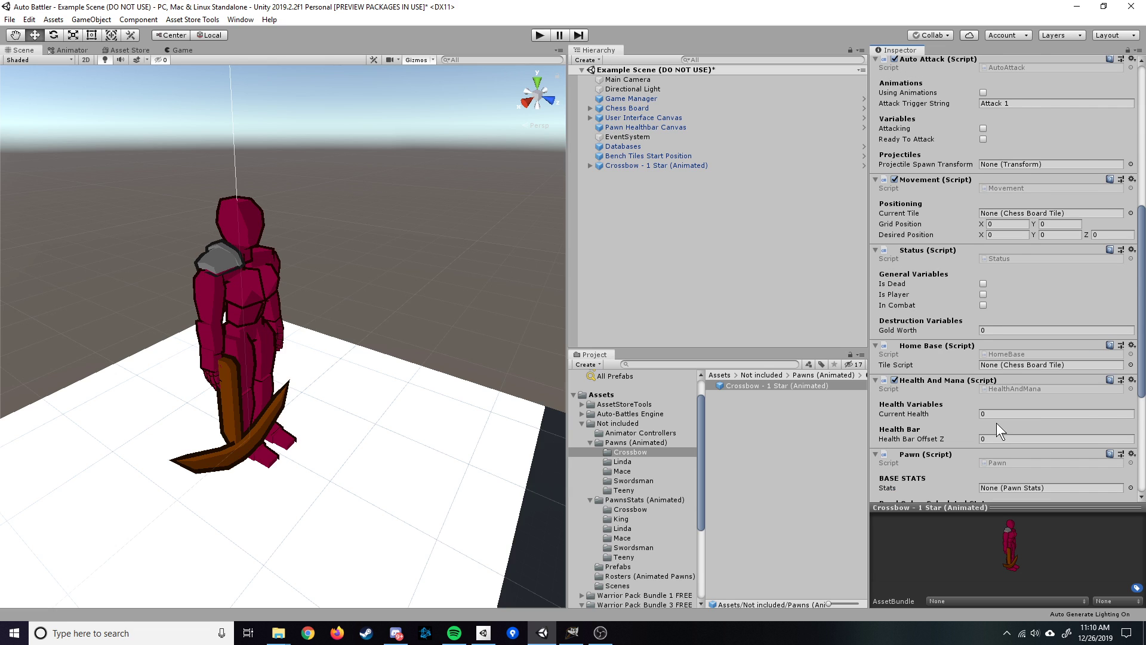
scroll(997, 422, "down", 6)
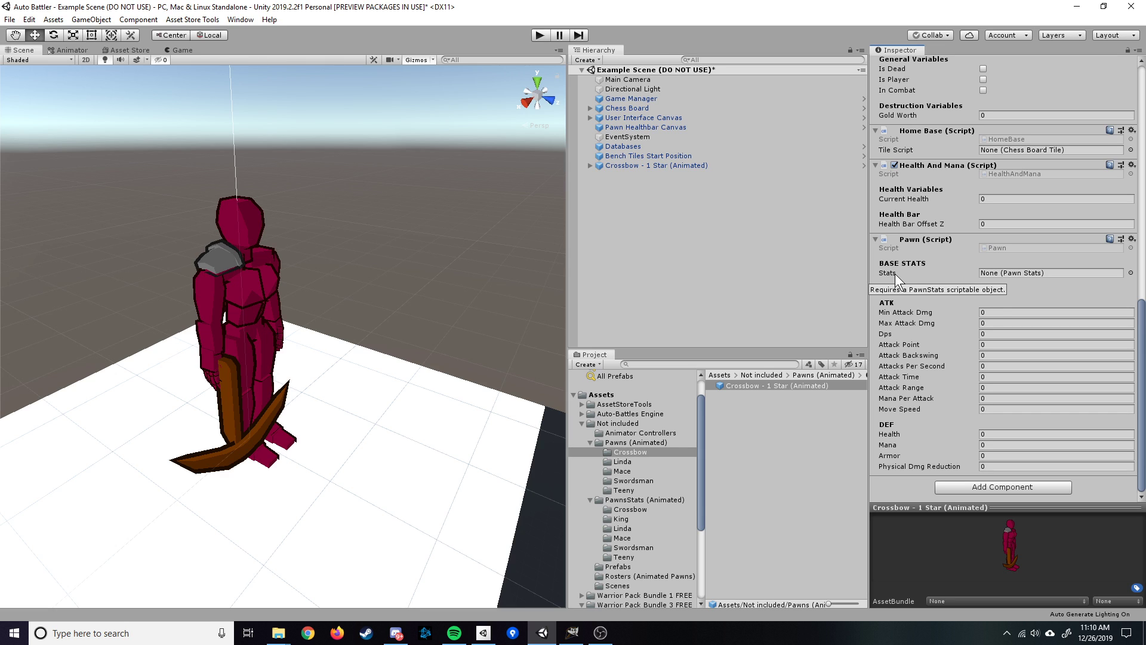
- Assign the Crossbow - 1 Star (Animated) PawnStats asset to the Pawn's Stats field
left_click(1130, 273)
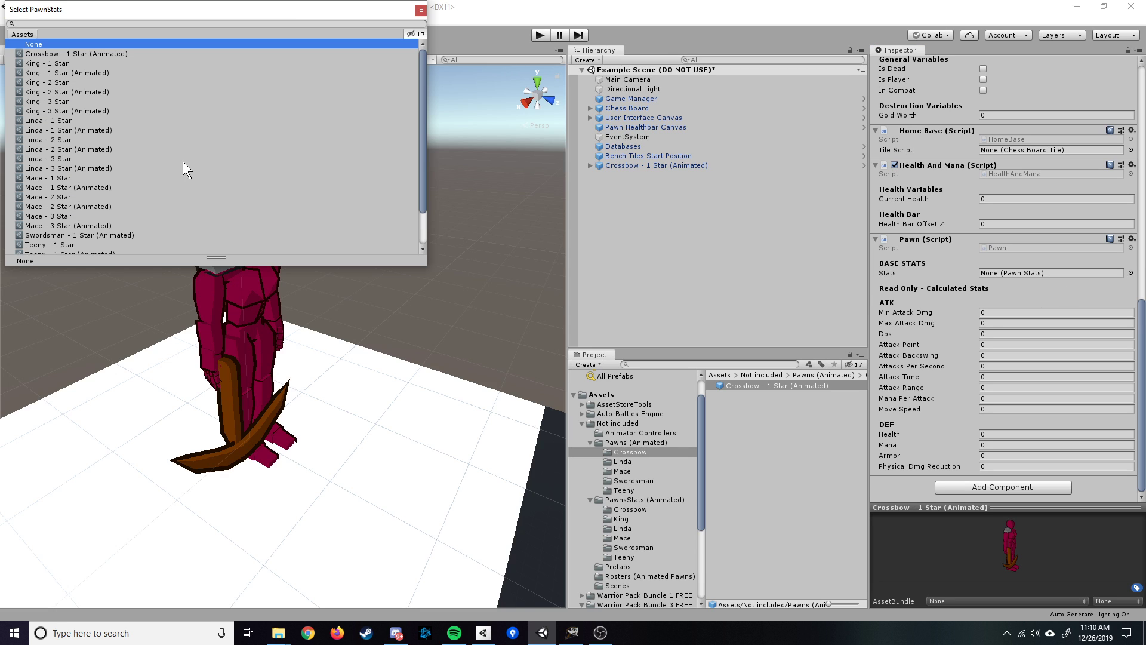
left_click(56, 53)
left_click(56, 53)
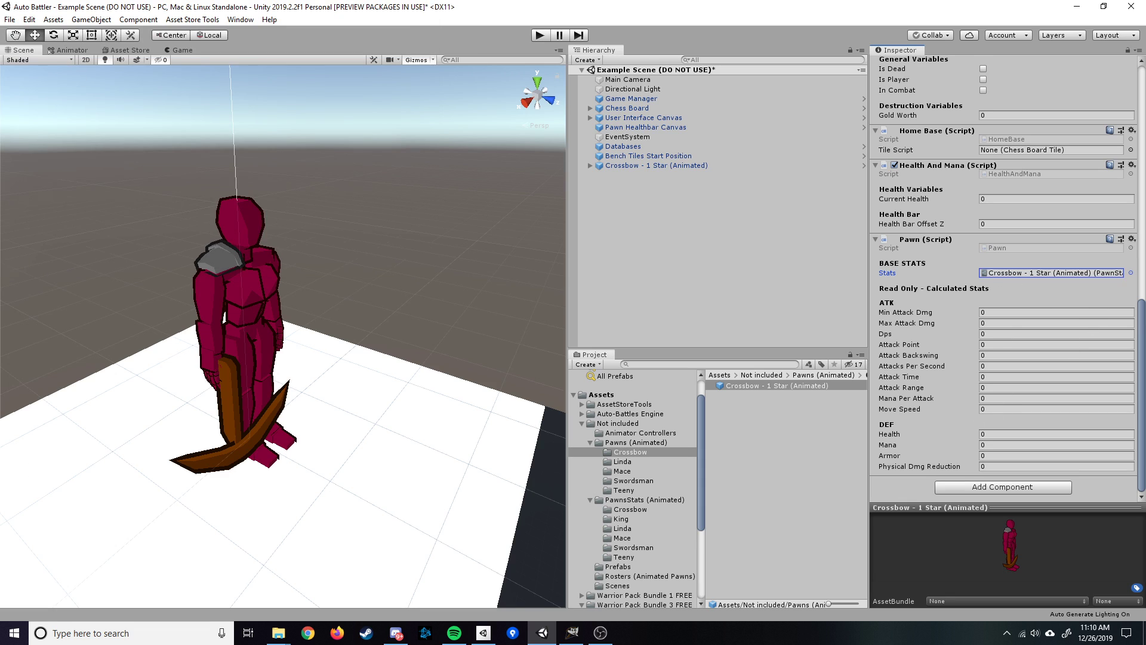
key("alt+Tab")
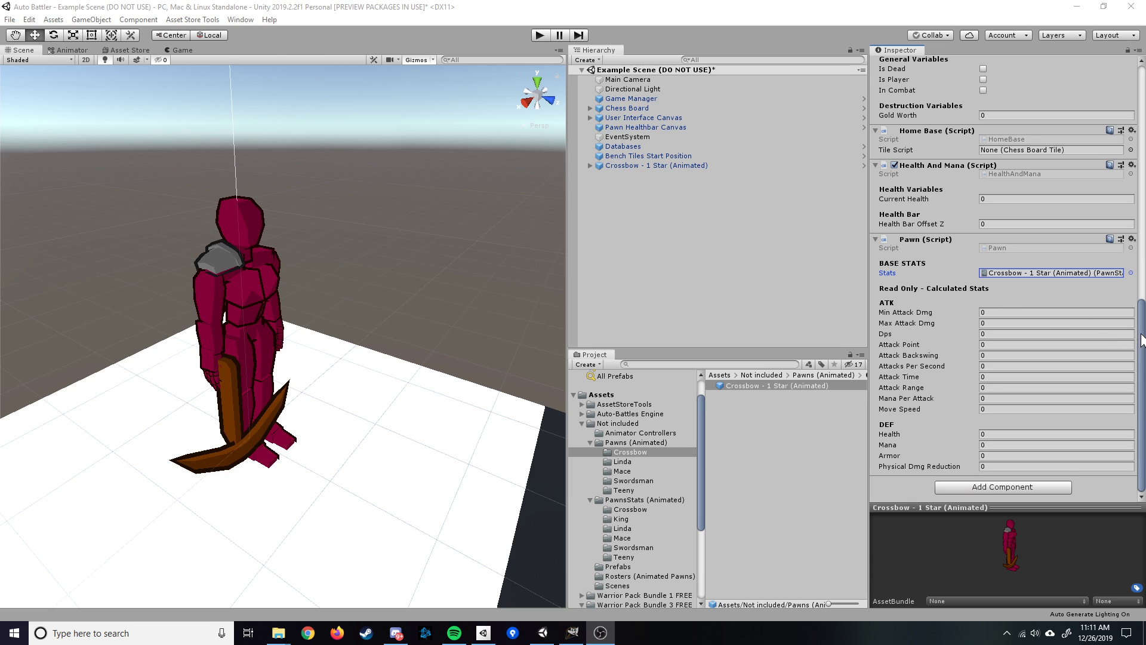
- Enable Using Animations on Auto Attack and inspect the Base Pawn Controller's AnyState→Attack1 transition and parameters
left_click_drag(1141, 333, 1141, 178)
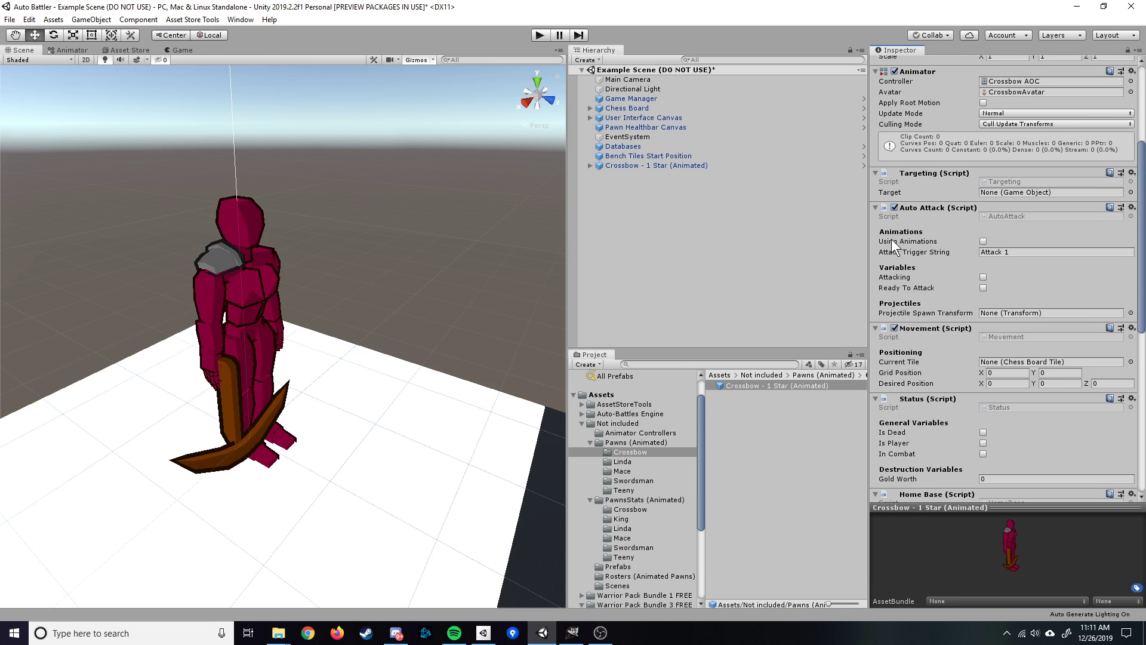
left_click(983, 241)
left_click(642, 434)
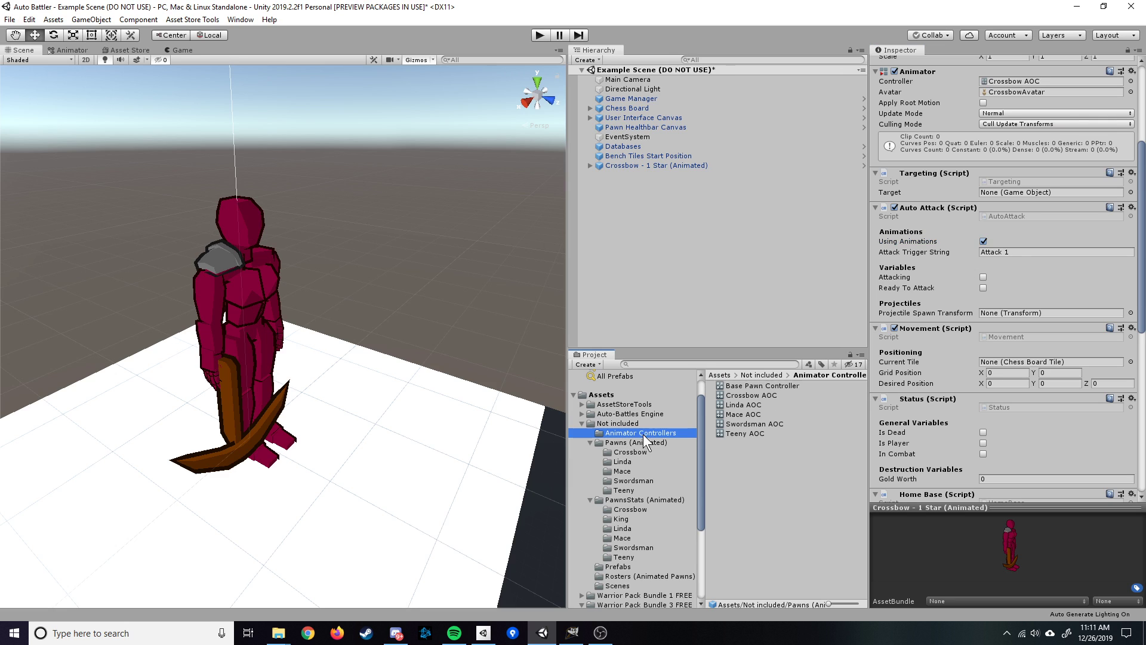
double_click(770, 385)
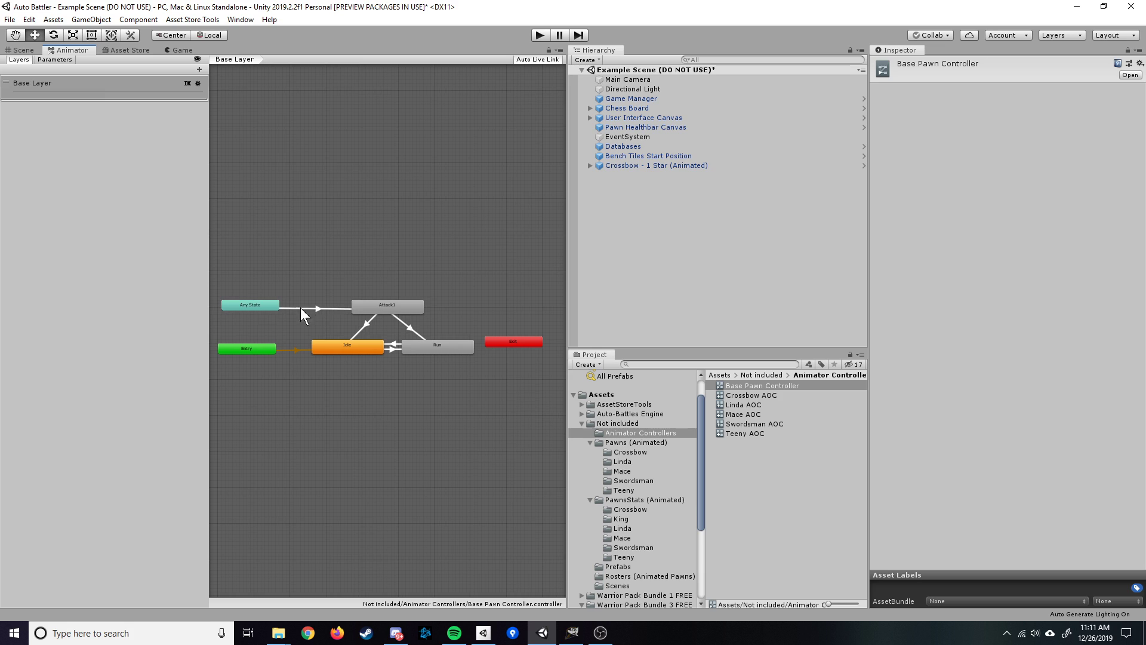
left_click(317, 309)
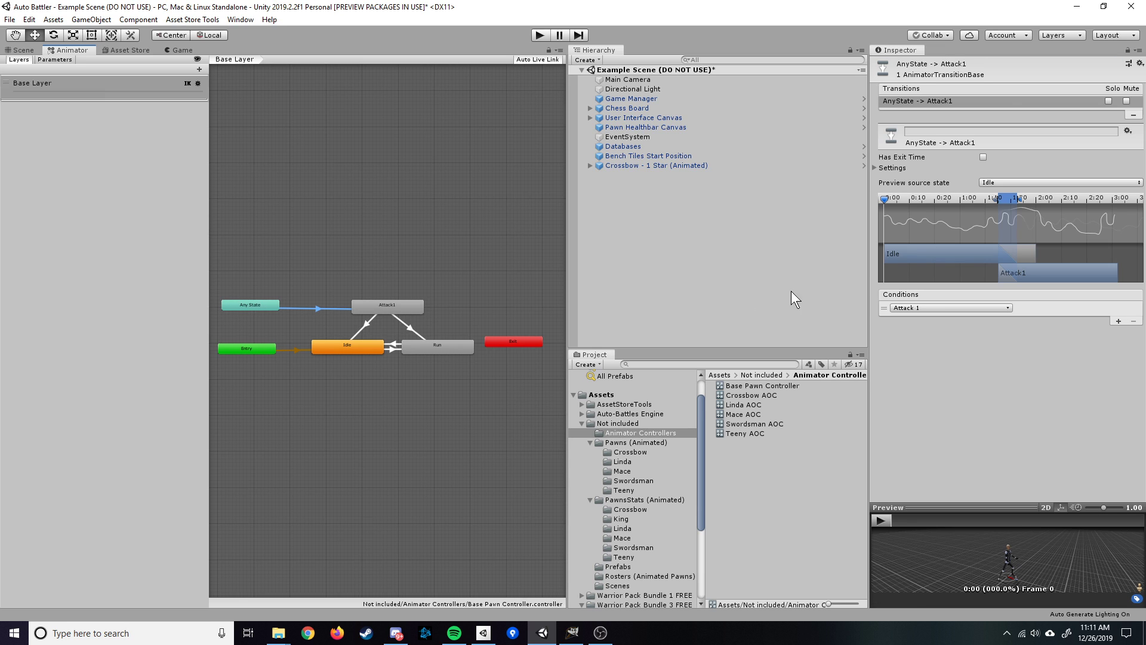
left_click(55, 60)
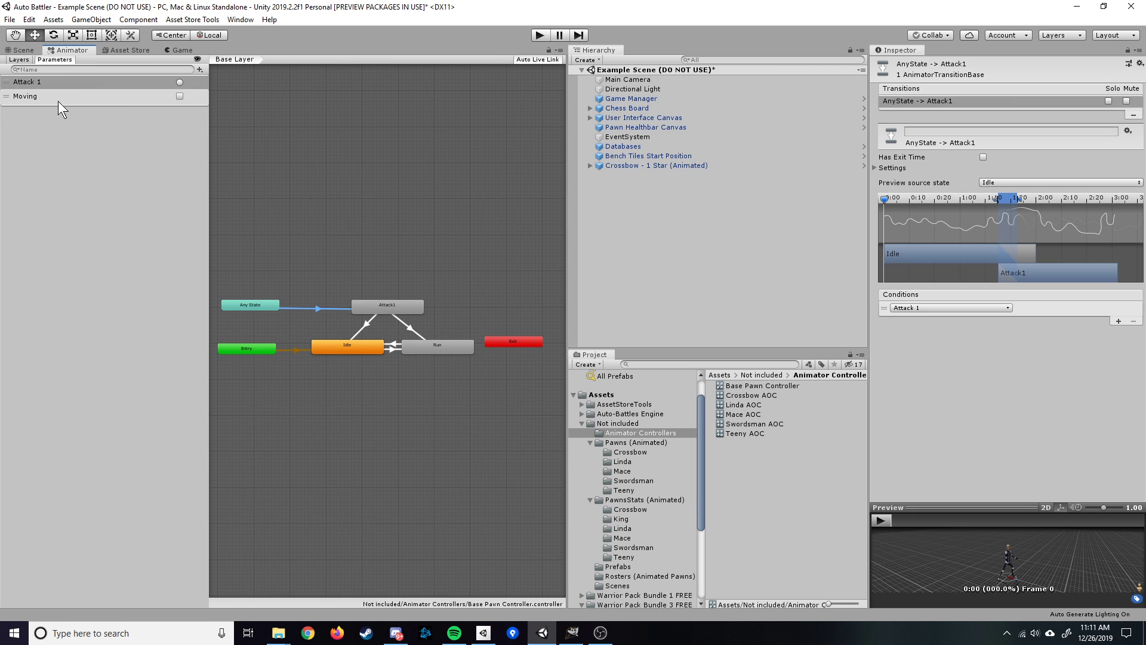
left_click(27, 52)
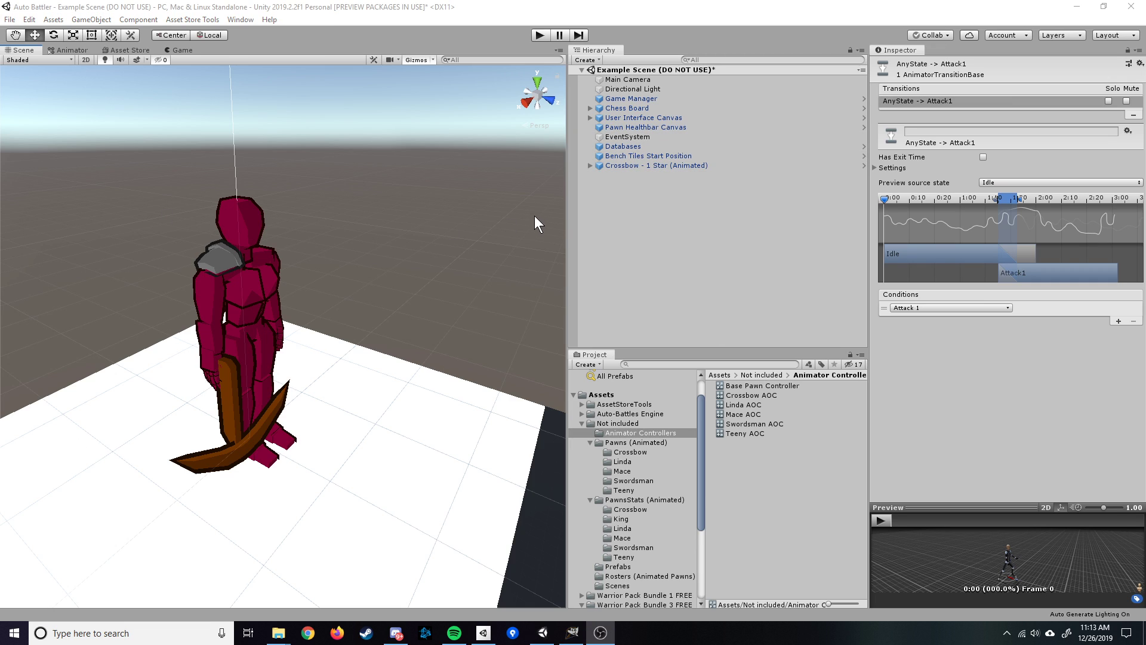
- Set the Databases object's Pawns list size to 6
left_click(623, 147)
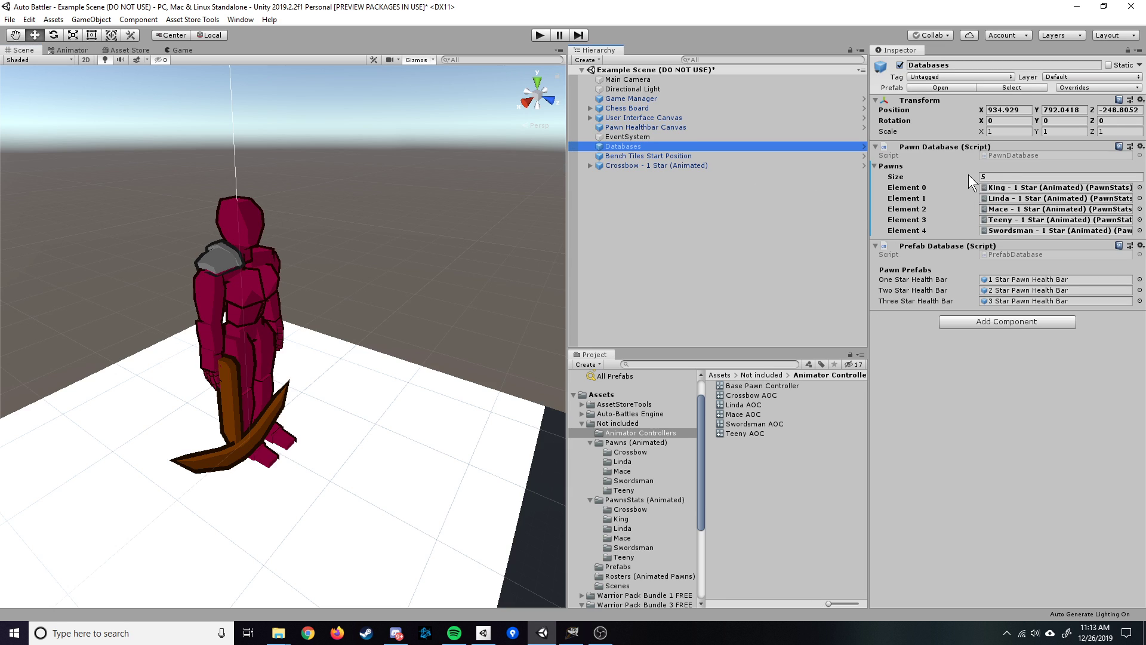
left_click(990, 176)
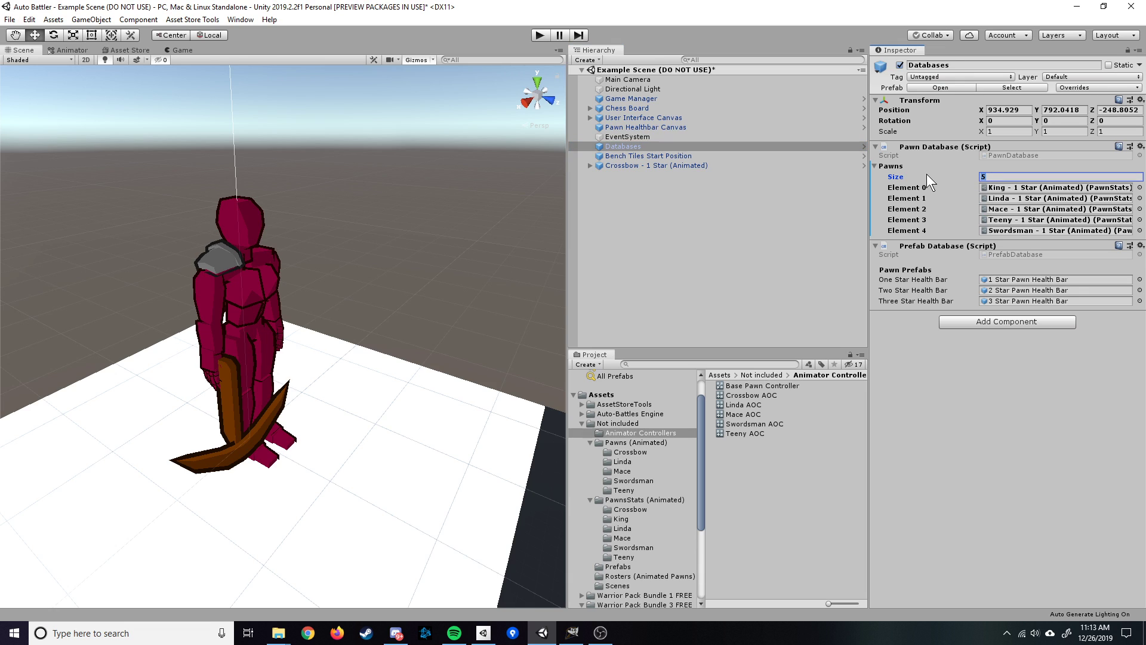
type("6")
key("Return")
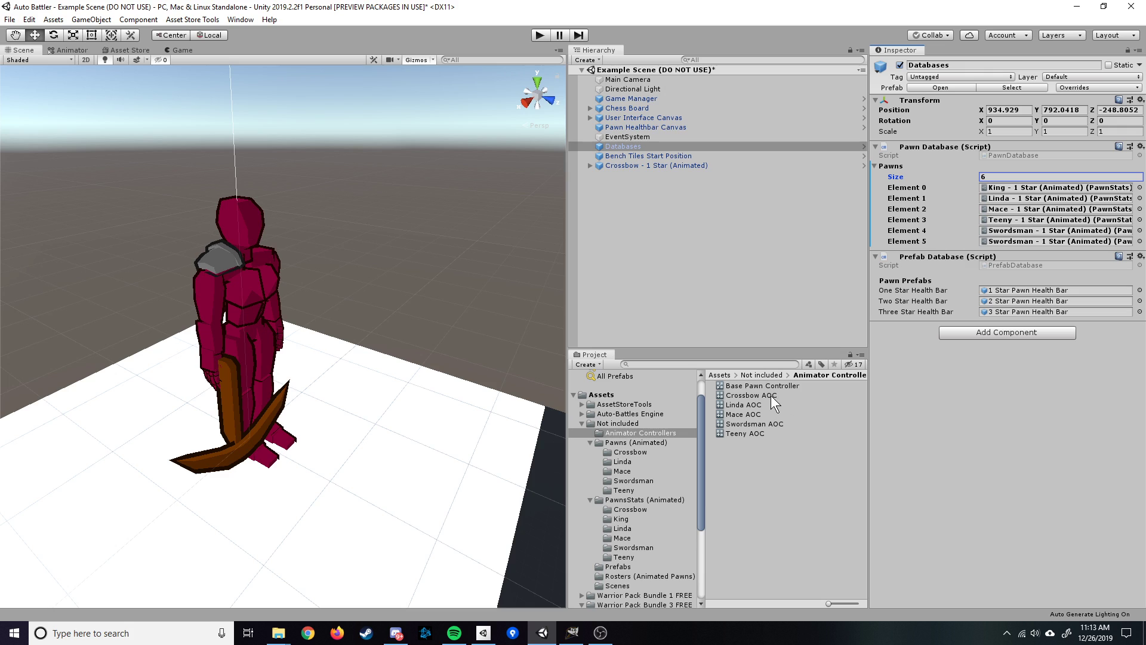
- Assign the Crossbow - 1 Star (Animated) stats asset to Pawns Element 5
left_click(632, 501)
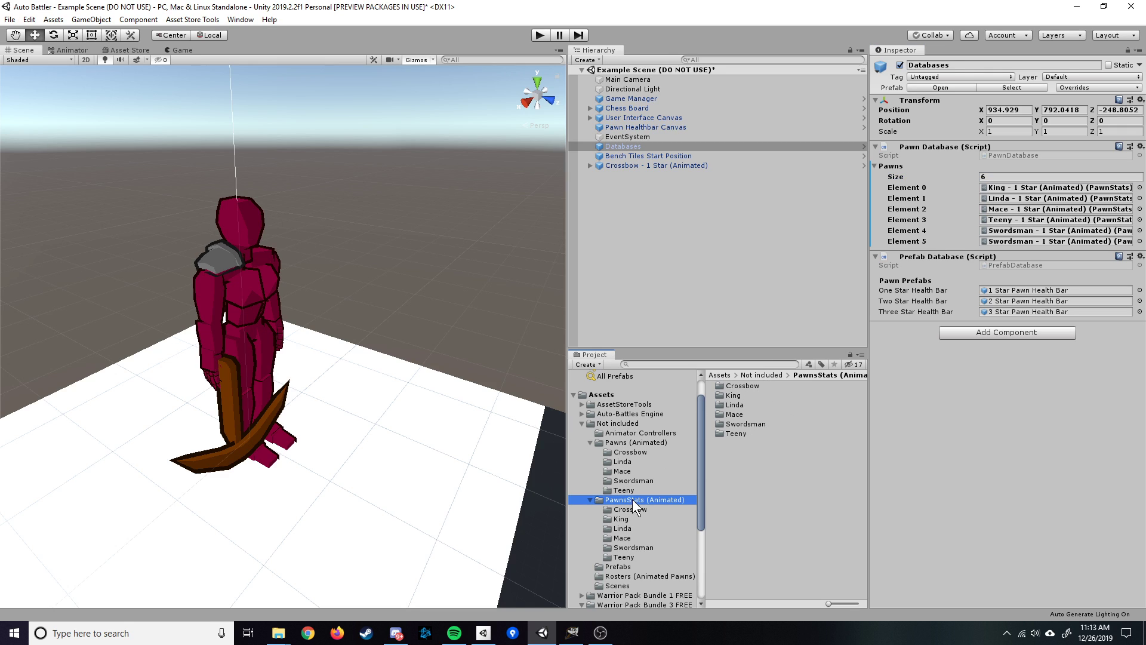
double_click(739, 385)
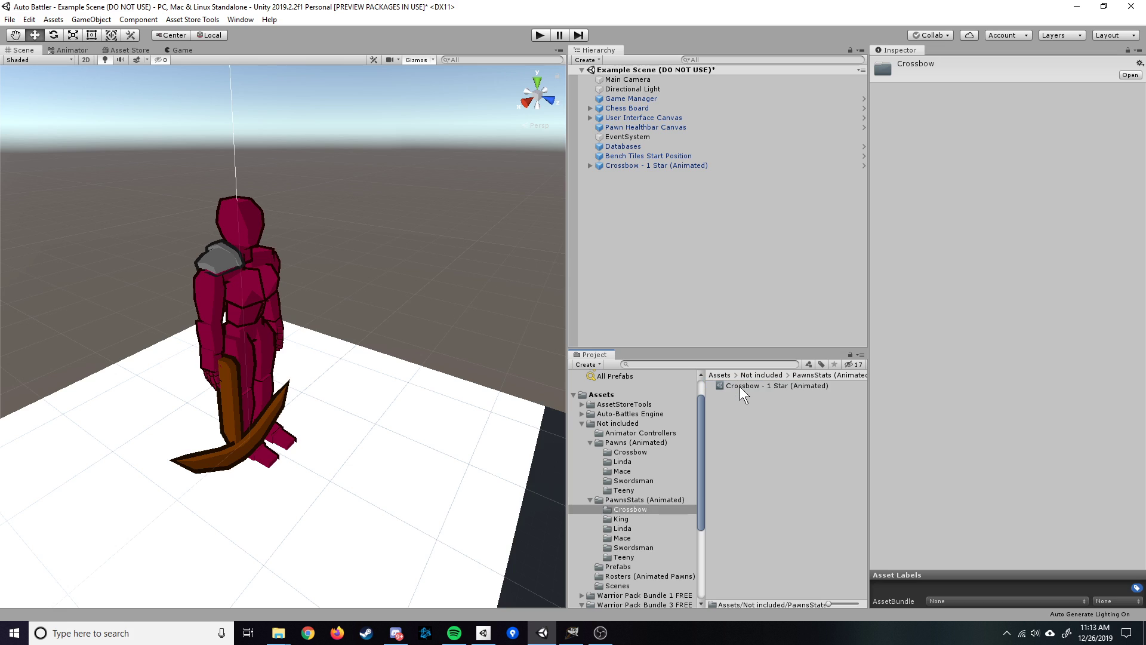
left_click(740, 386)
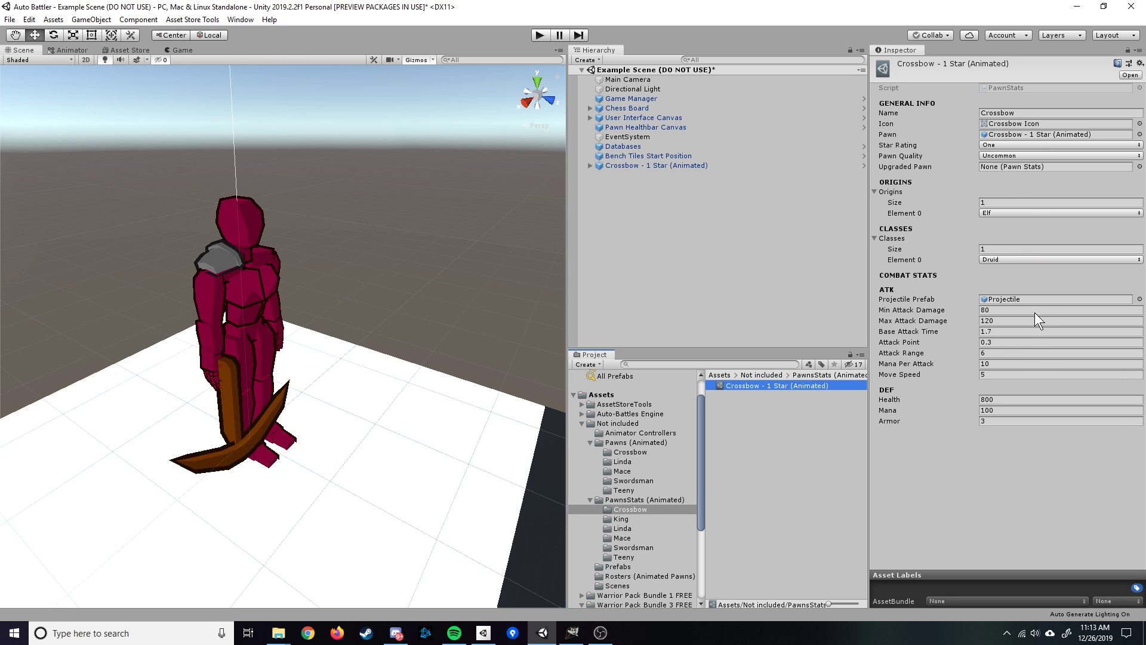
left_click(627, 145)
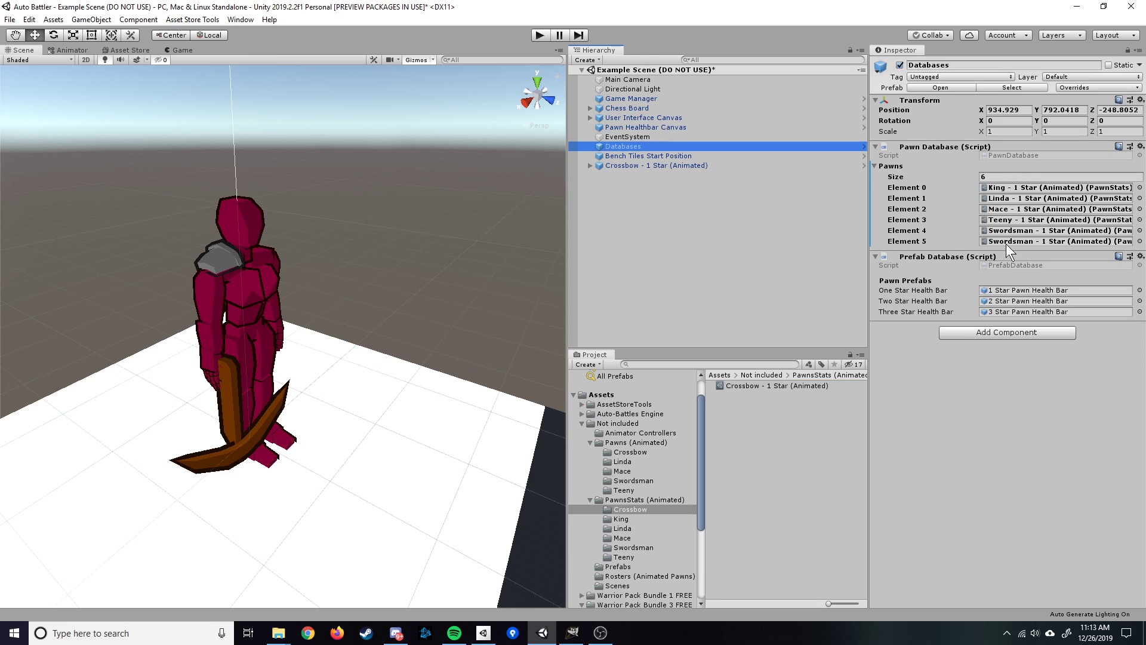
left_click_drag(762, 385, 1021, 242)
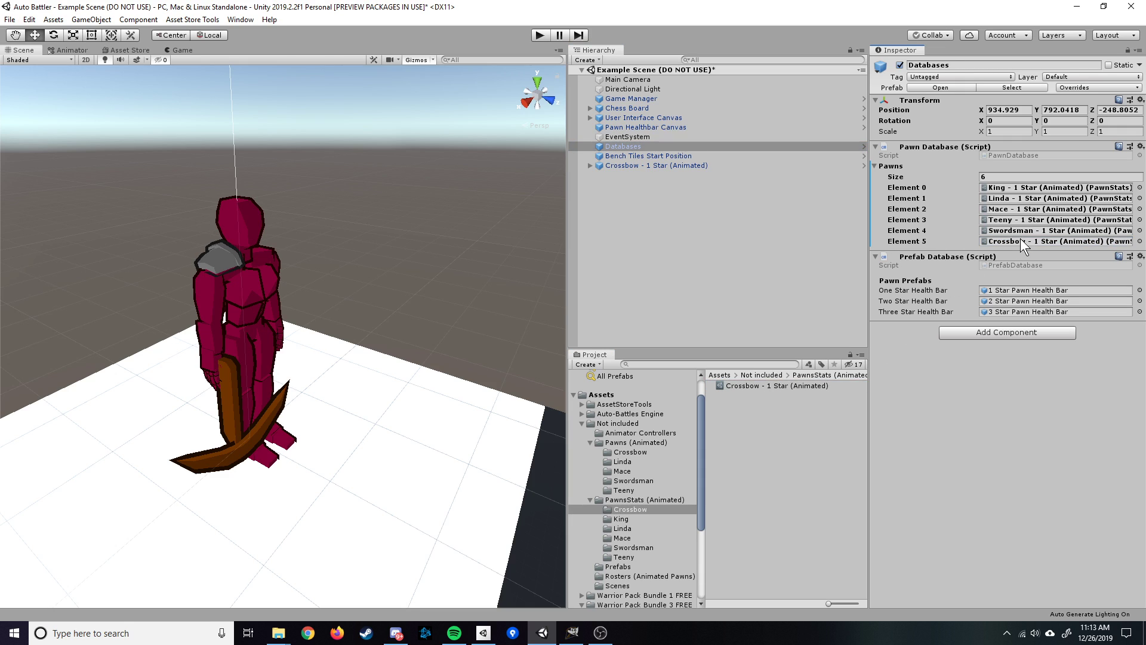
- Check the Overrides of the Crossbow prefab instance in the scene
left_click(636, 165)
left_click(1079, 88)
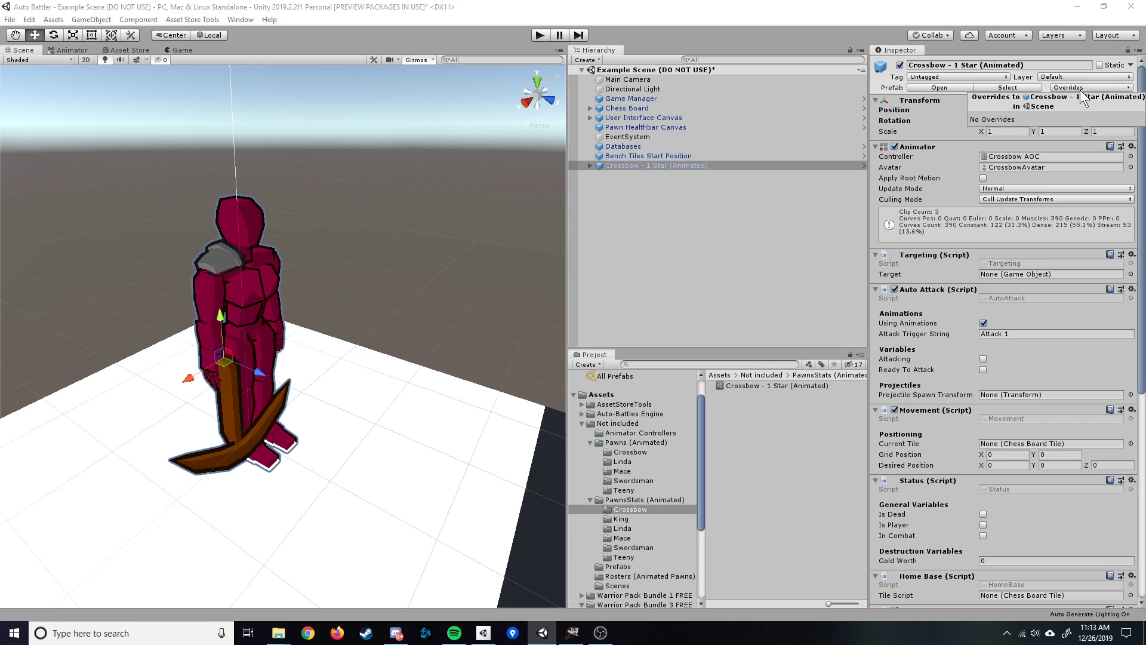
left_click(1080, 87)
- Delete the Crossbow pawn, then playtest: buy the third Crossbow card, place it on the board, start Round 1
left_click(635, 165)
key("Delete")
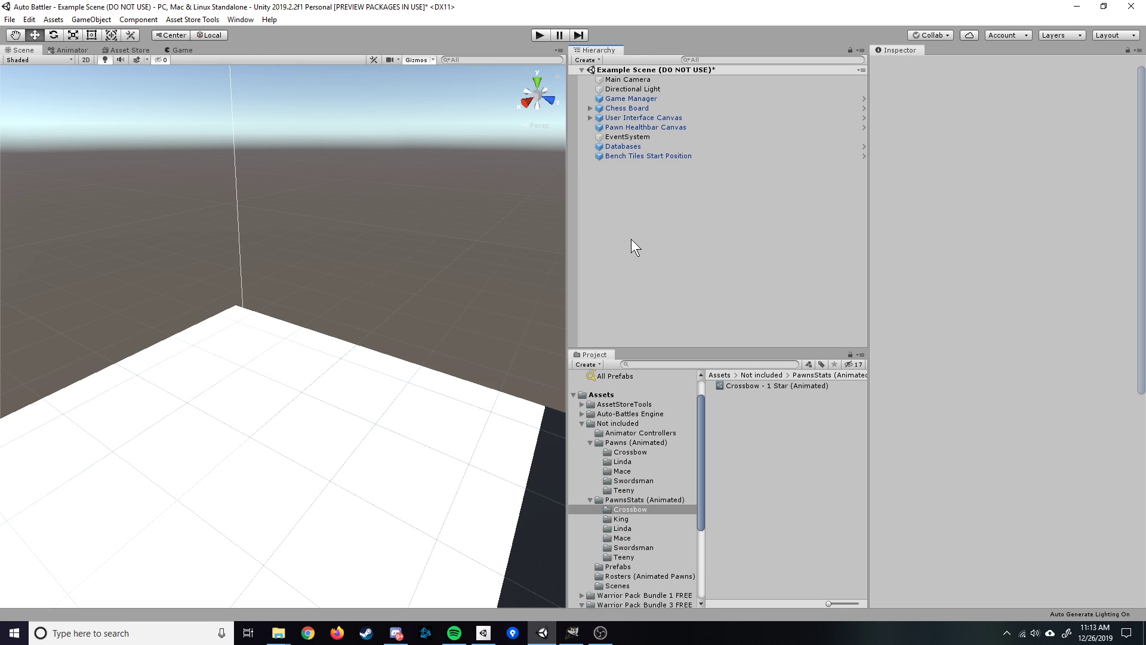
left_click(542, 35)
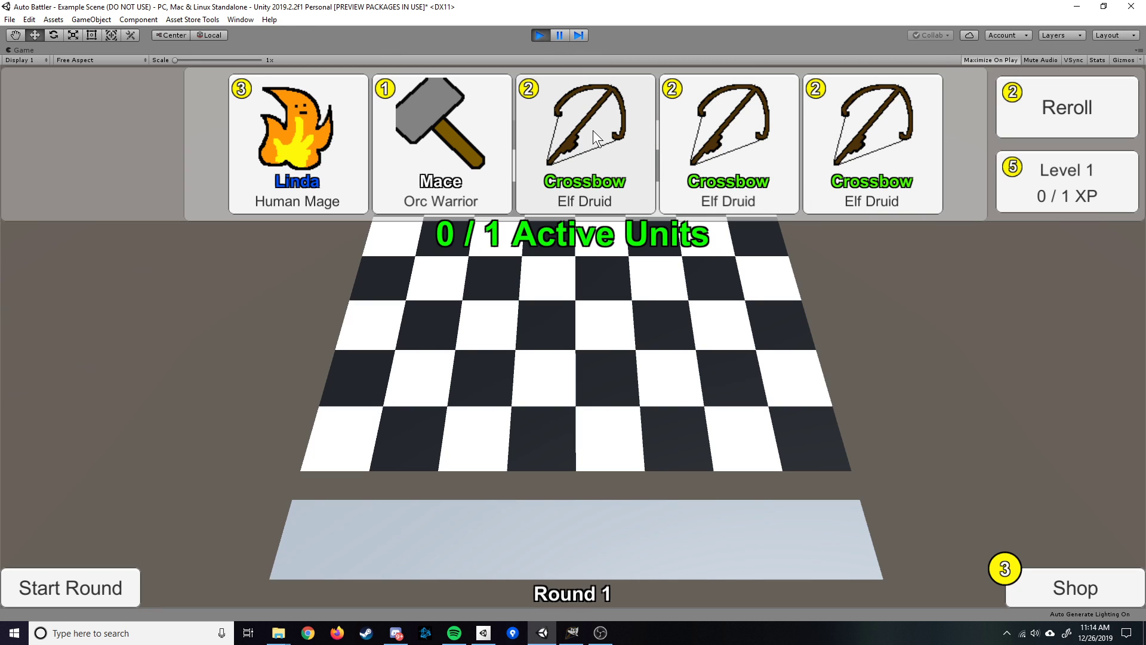
left_click(592, 130)
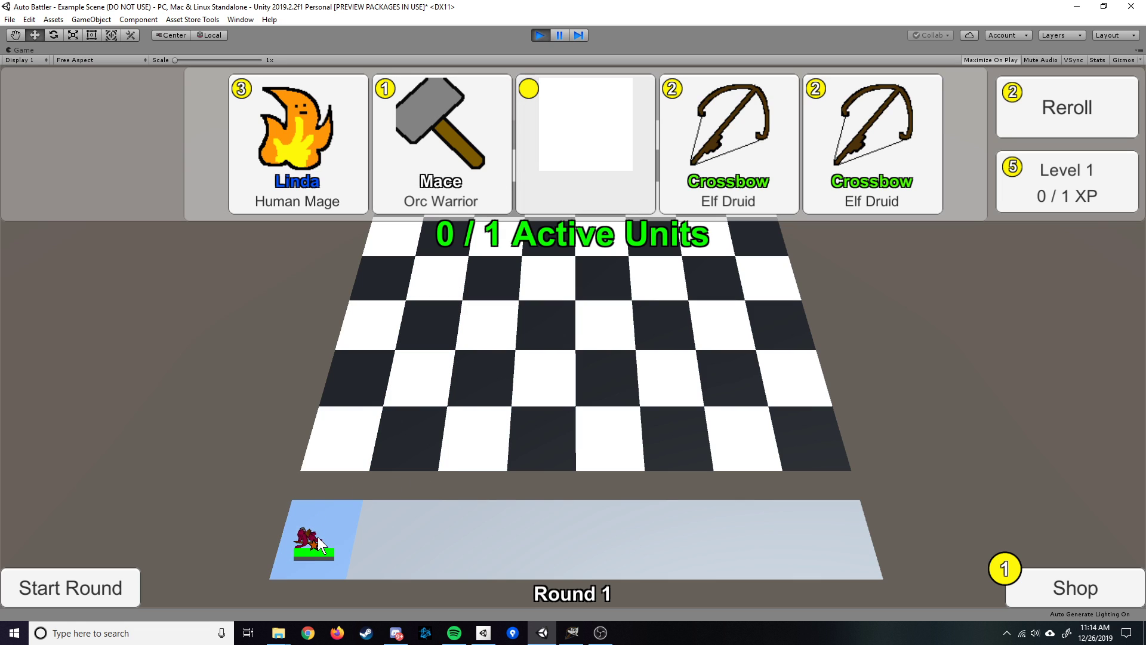
left_click_drag(318, 536, 493, 377)
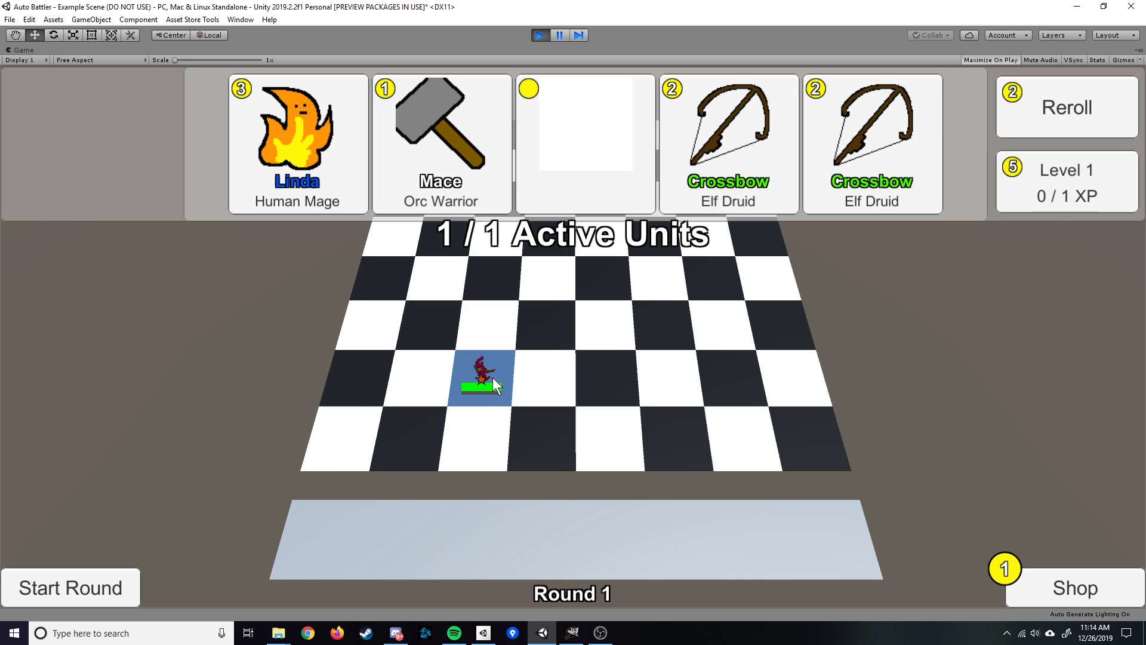
left_click(91, 594)
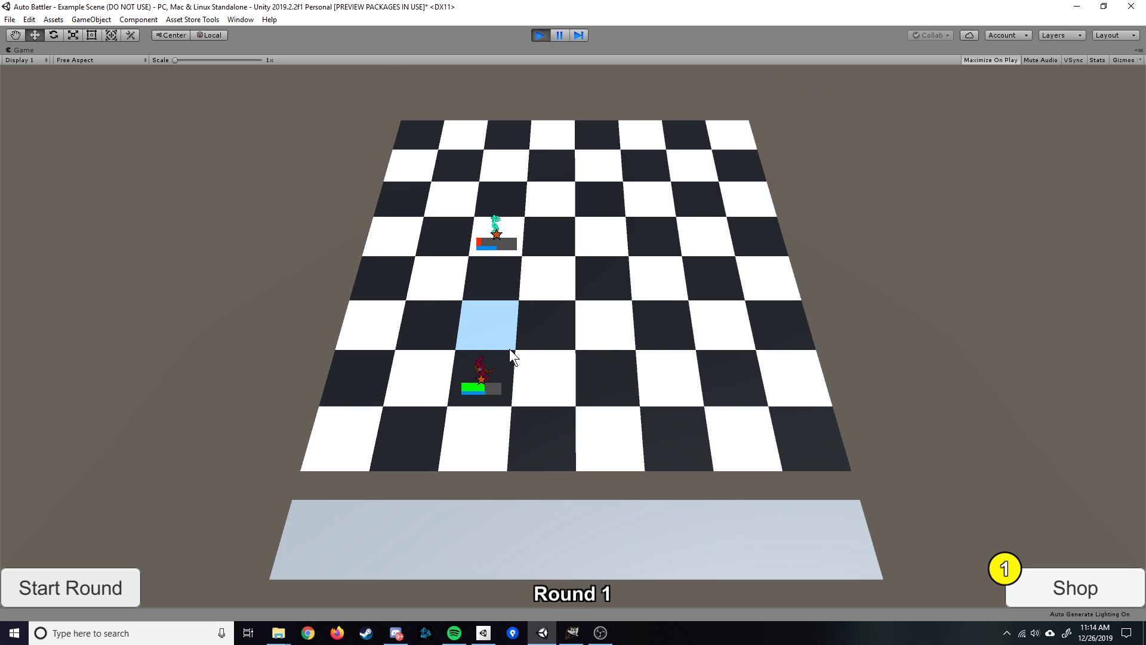
- Stop Play mode and open the Crossbow - 1 Star (Animated) prefab from Pawns (Animated)/Crossbow
left_click(539, 35)
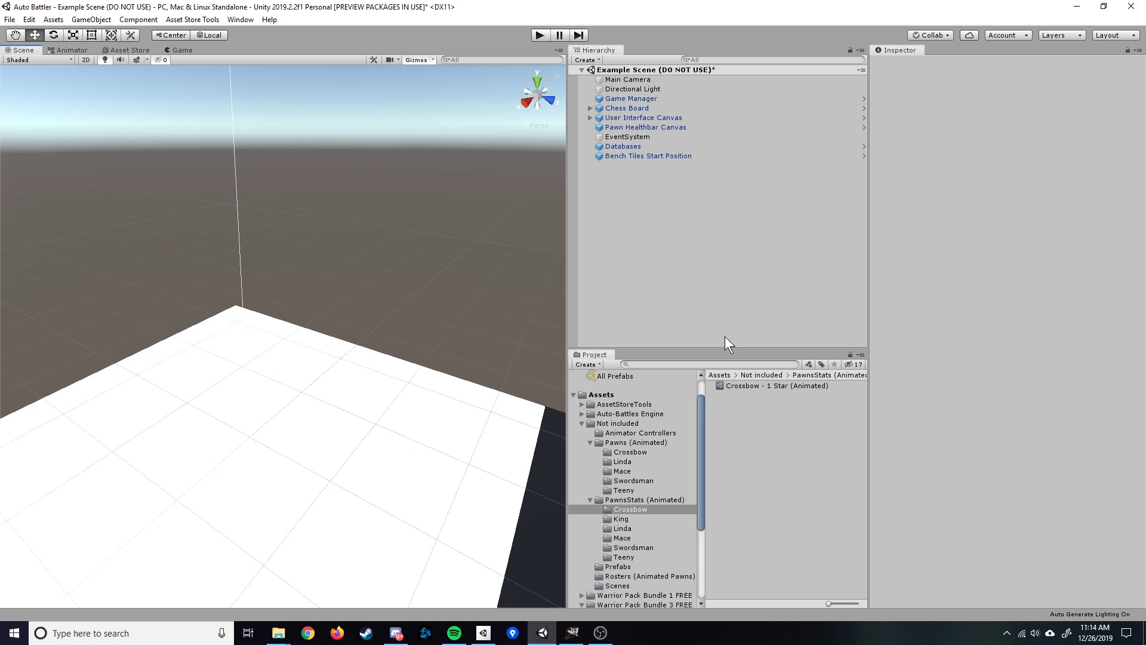
left_click(630, 452)
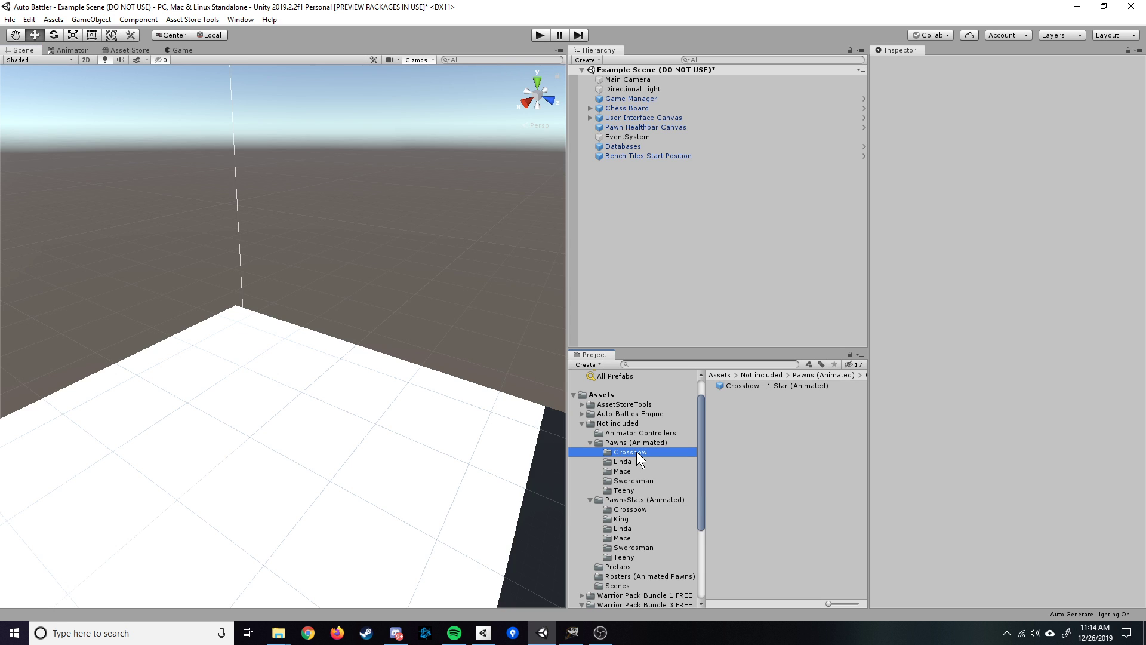
double_click(775, 385)
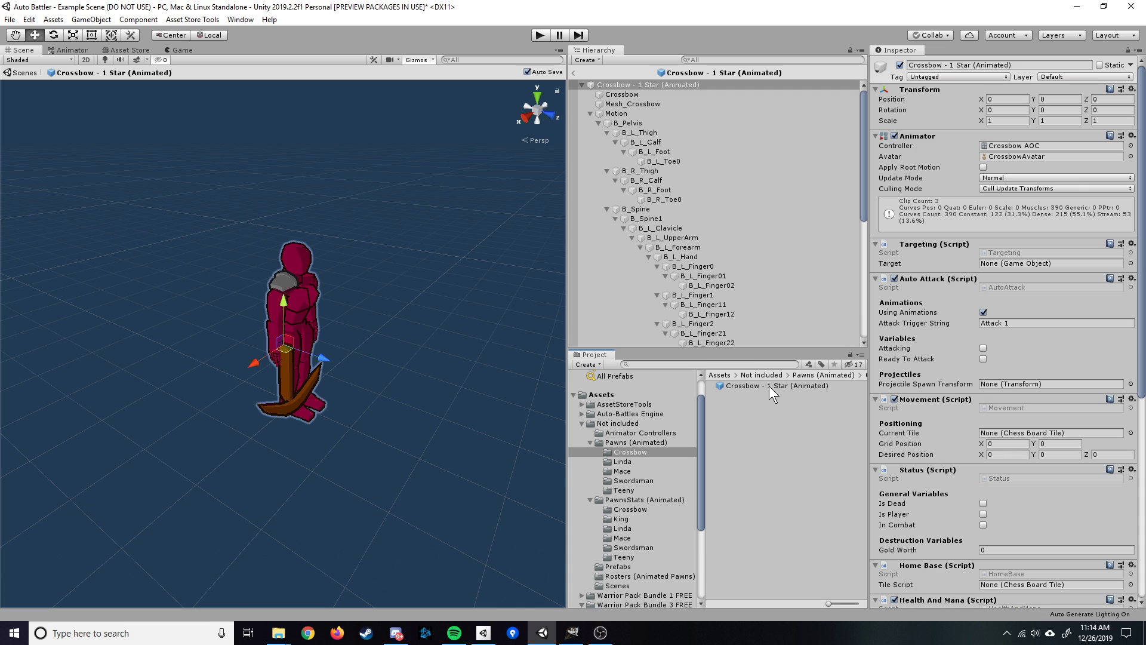
- Set the prefab root's scale to 1.5 on X, Y and Z
left_click(625, 84)
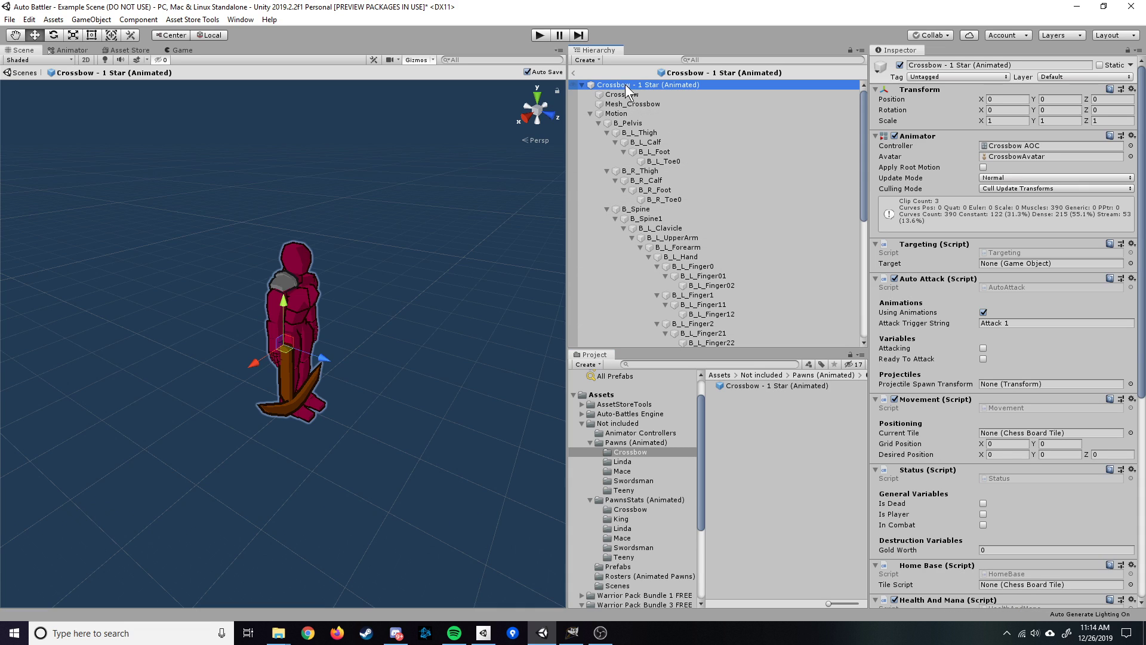
left_click(1007, 121)
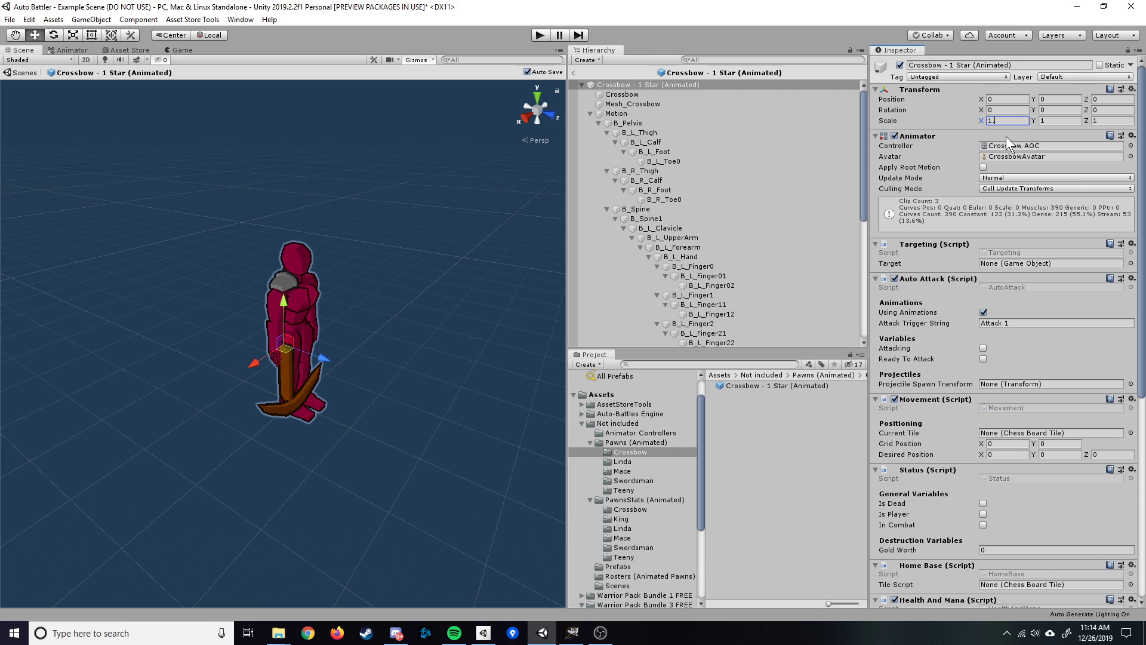
type("1.5")
key("Tab")
type("1.51")
key("BackSpace")
key("Tab")
type("1.5")
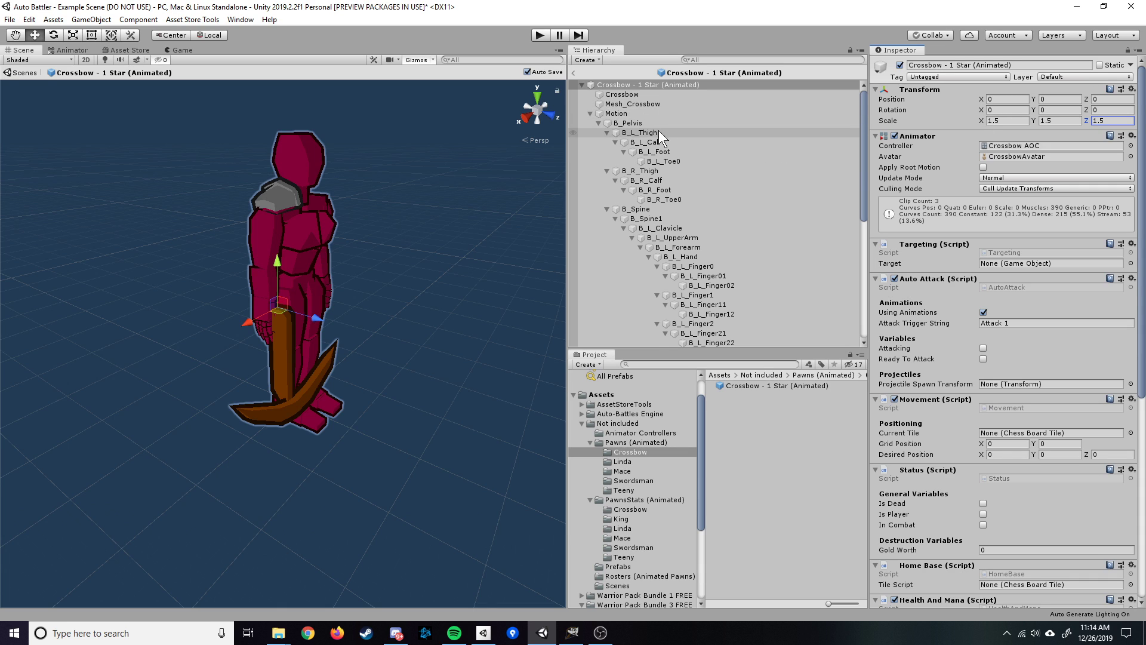
- Parent the Crossbow mesh under the B_R_Hand bone and return to the Example Scene
scroll(704, 159, "down", 6)
scroll(708, 174, "down", 1)
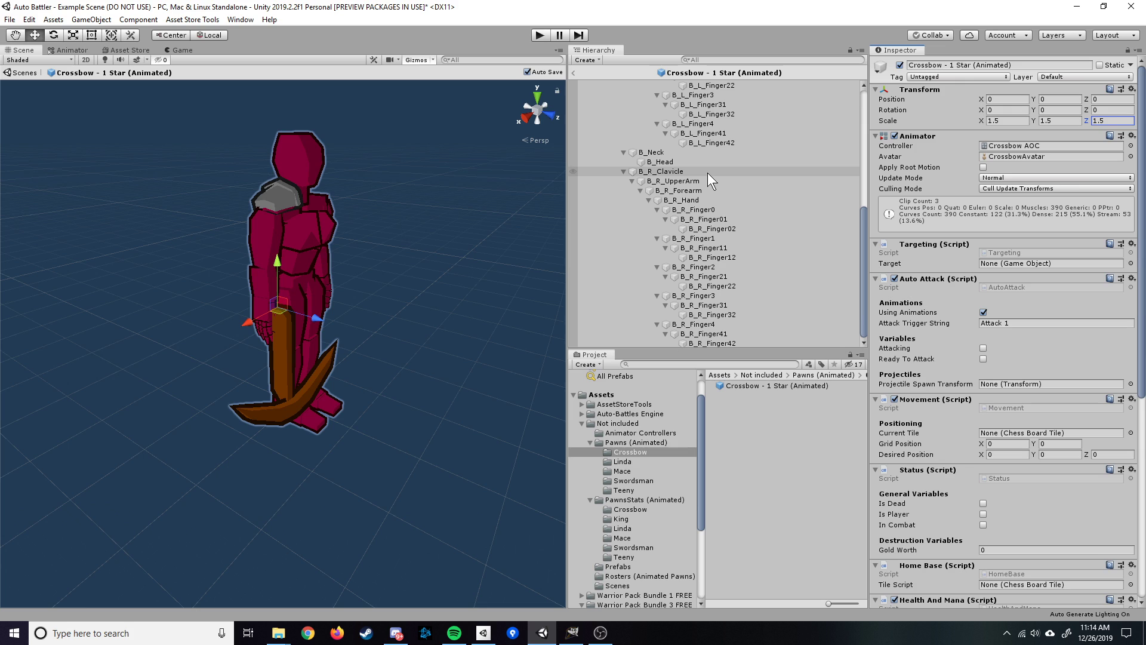
scroll(750, 278, "up", 7)
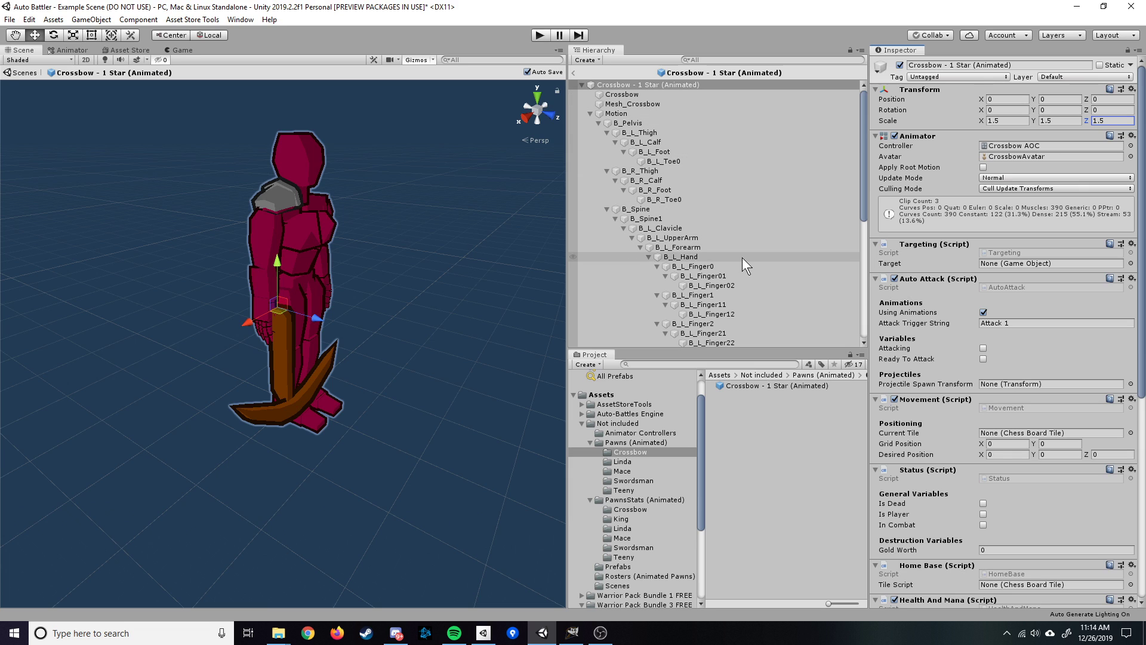
scroll(738, 259, "down", 5)
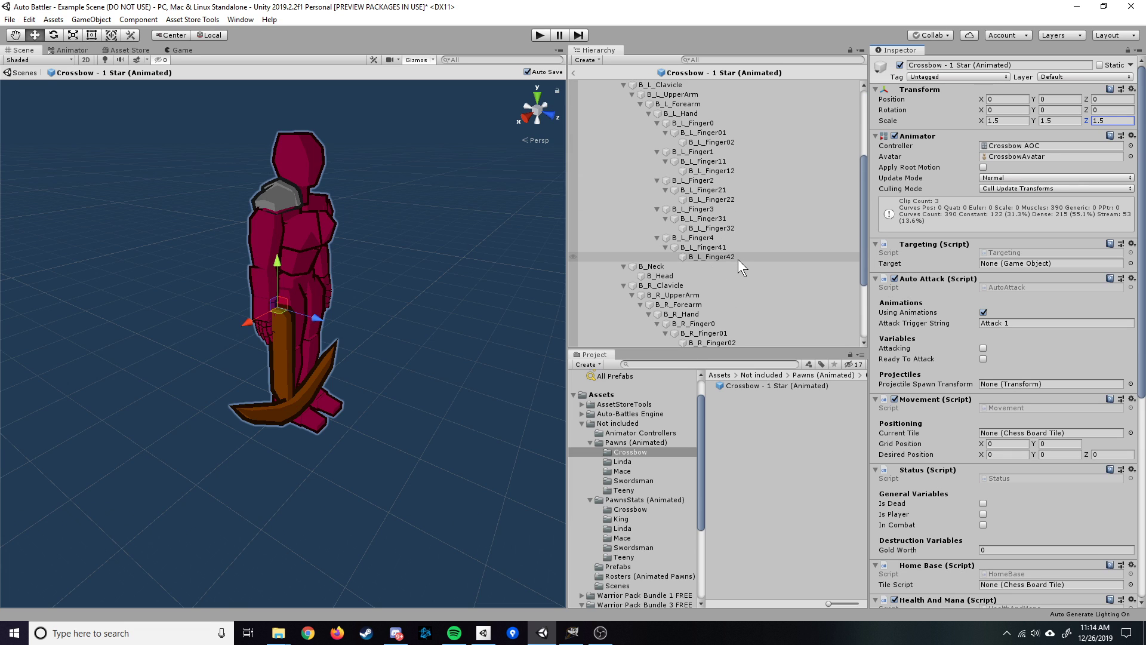
scroll(731, 260, "up", 5)
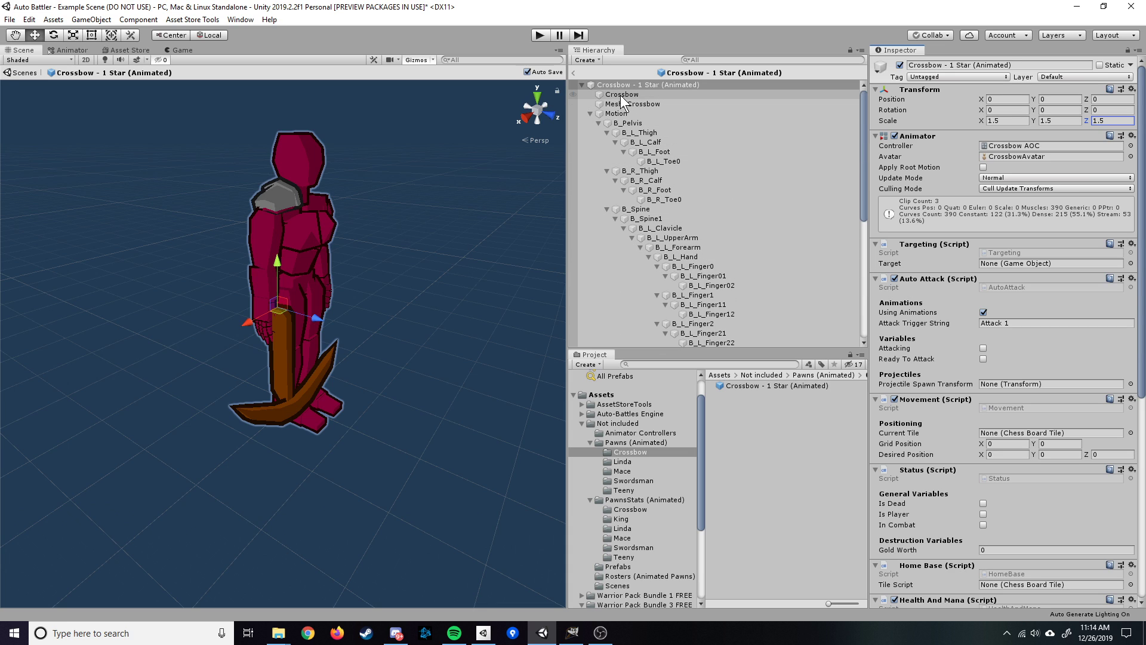
left_click_drag(621, 94, 692, 252)
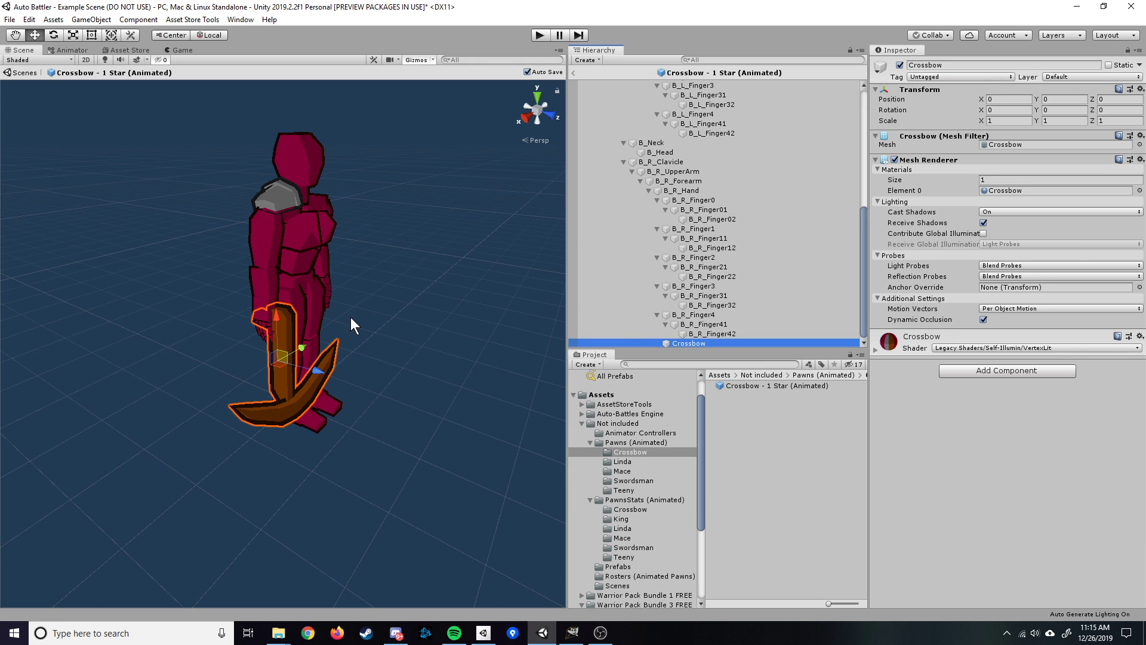
scroll(757, 224, "up", 10)
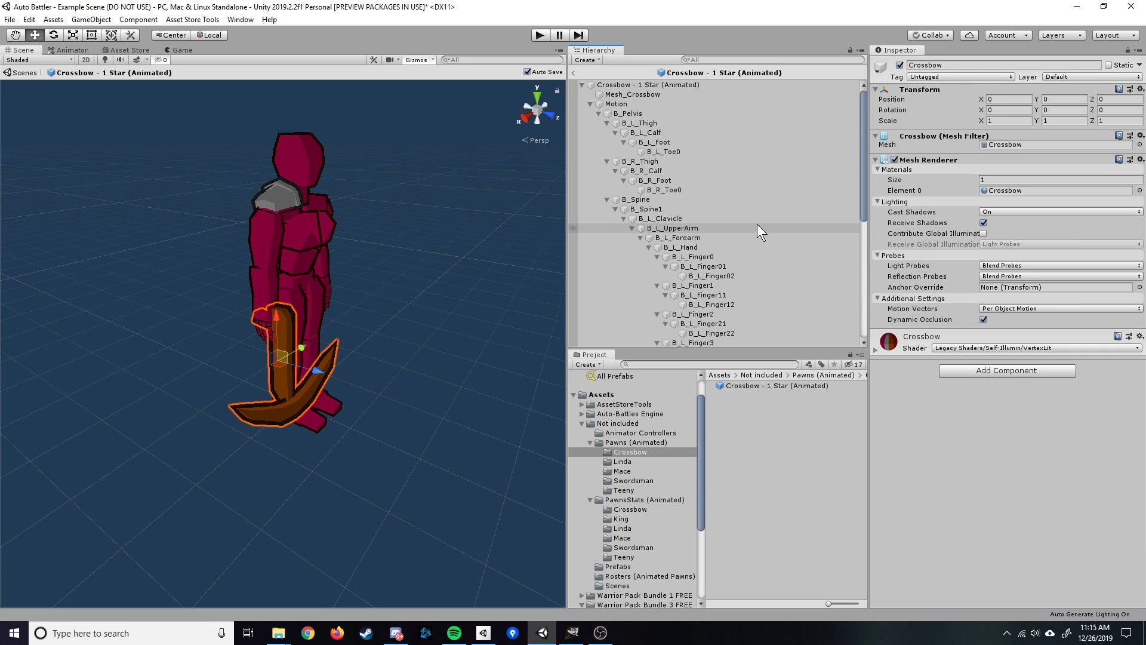
left_click(573, 71)
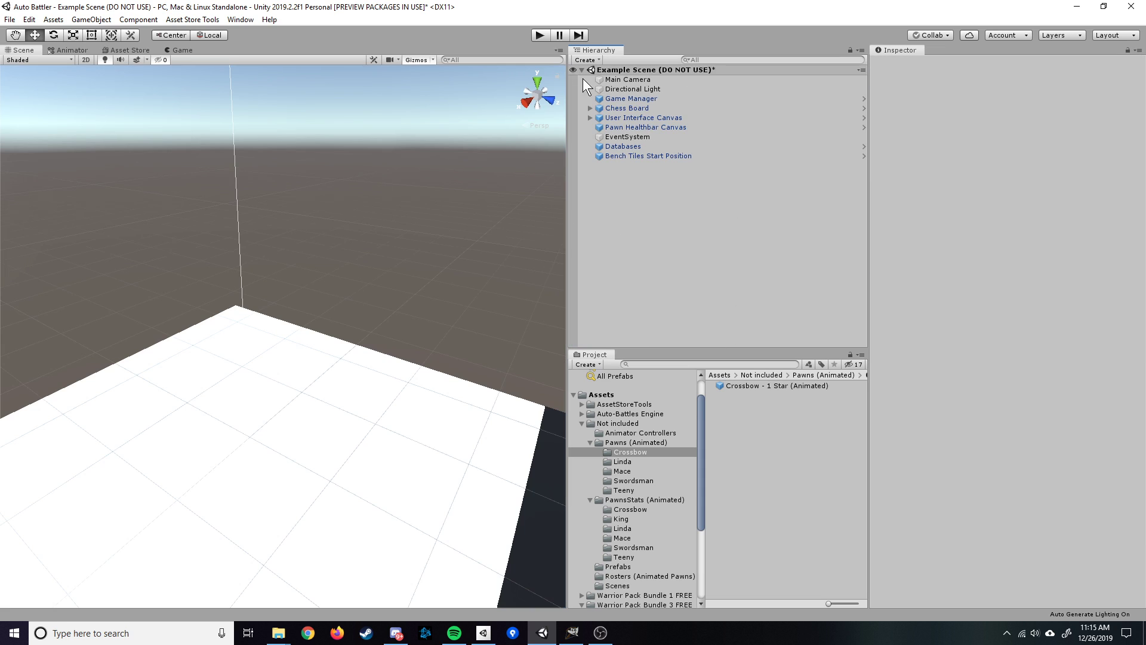
- Playtest by buying the first Crossbow card, placing it on the board, winning the round, then stopping Play
left_click(538, 36)
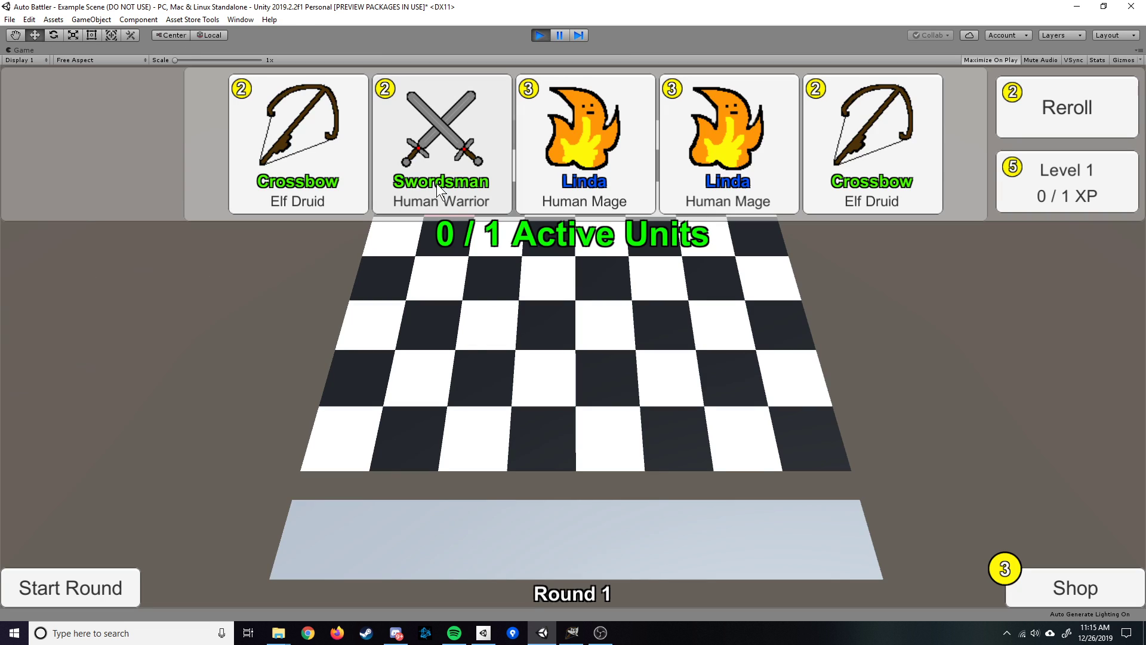
left_click(302, 127)
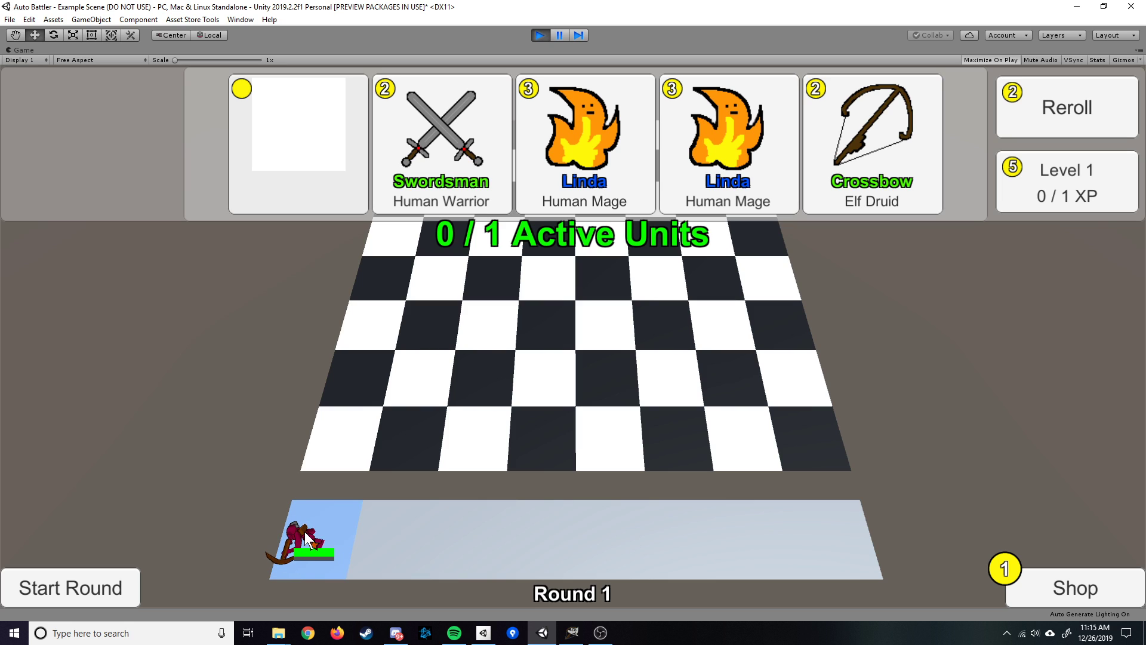
left_click_drag(286, 529, 478, 379)
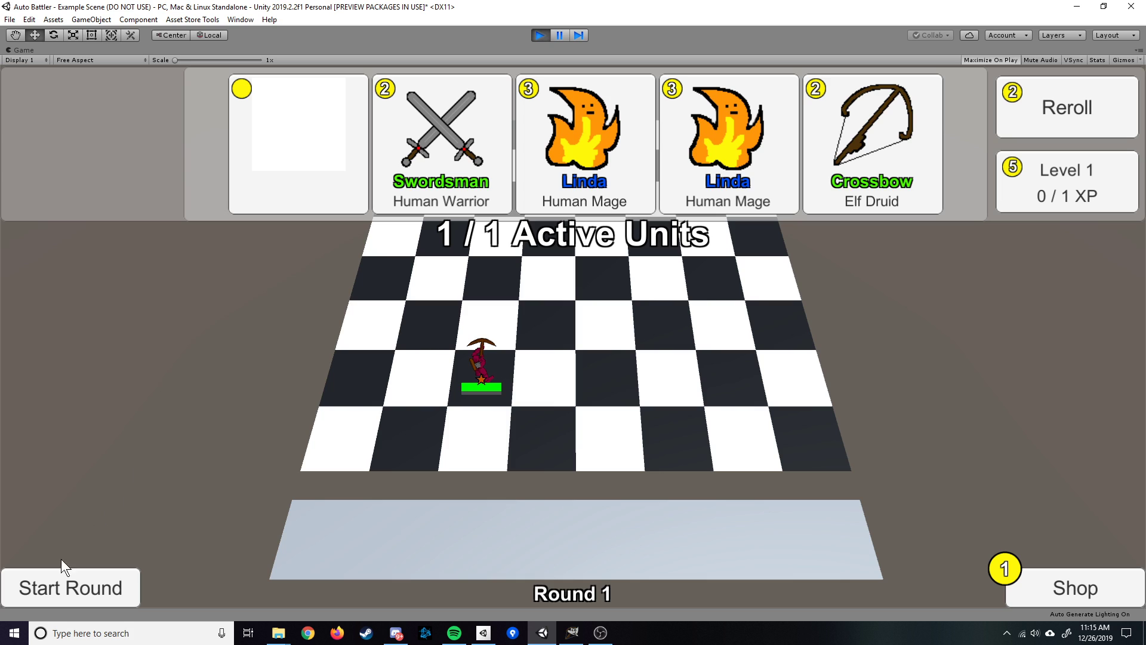
left_click(91, 587)
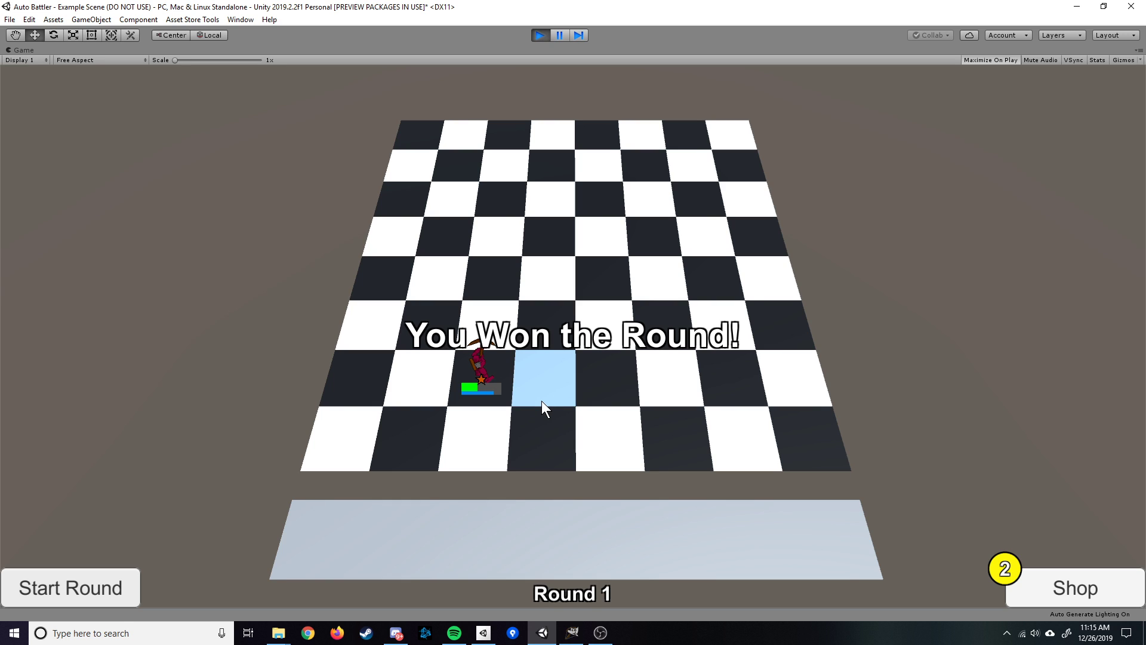
left_click(539, 35)
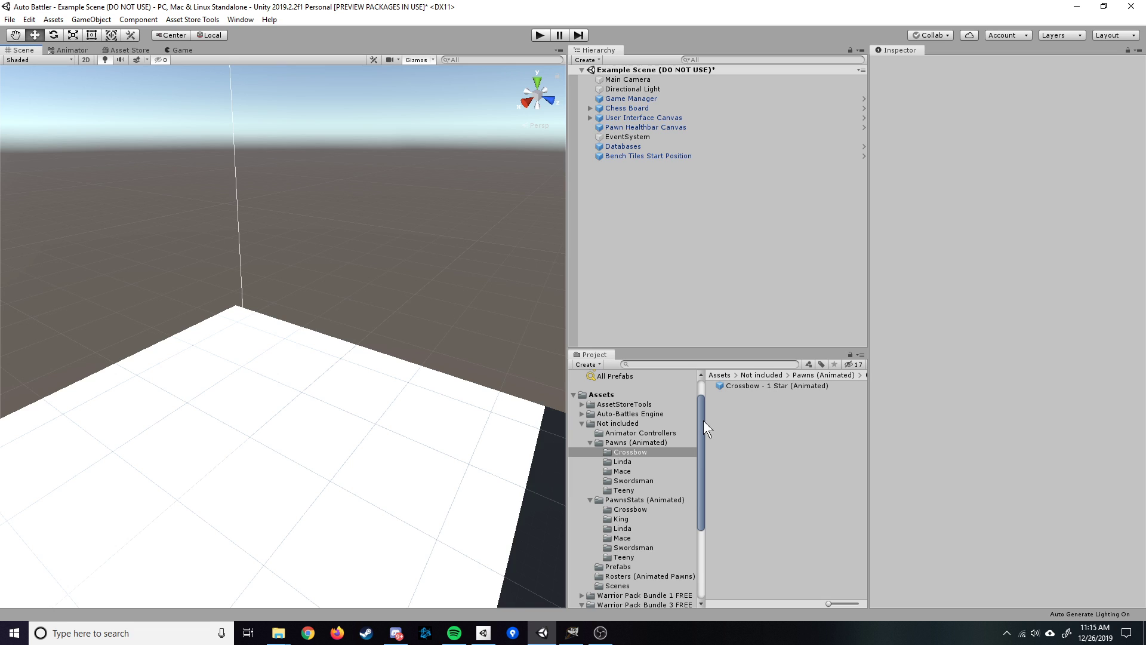
- Select the Crossbow - 1 Star stats asset in PawnsStats/Crossbow
left_click(636, 507)
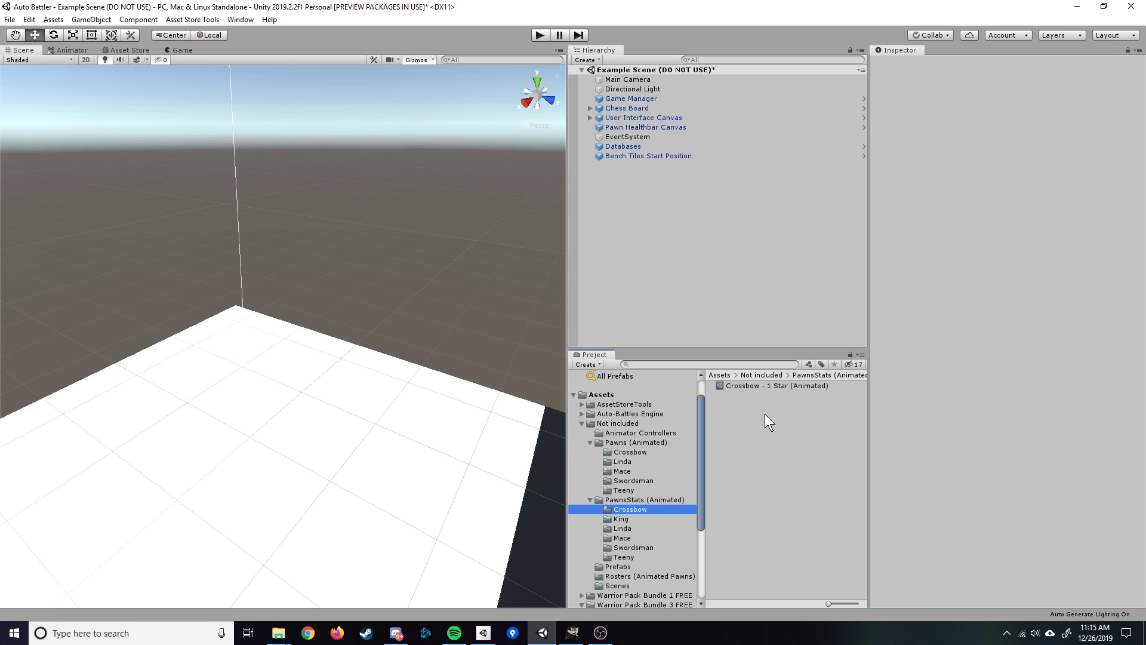
left_click(747, 386)
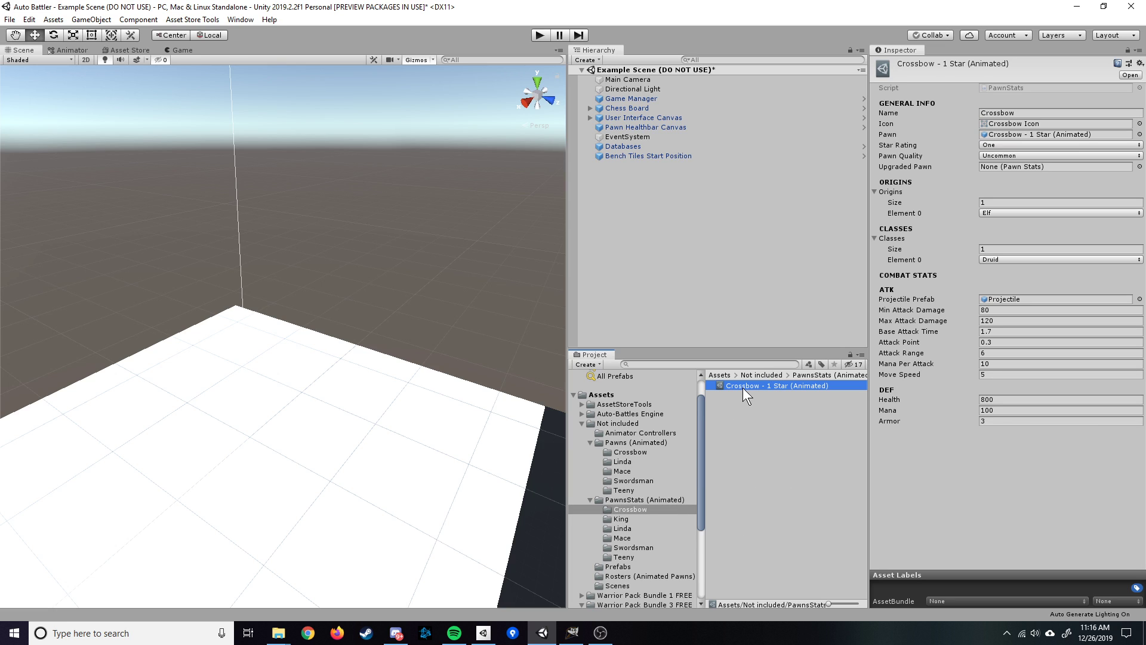
left_click(639, 442)
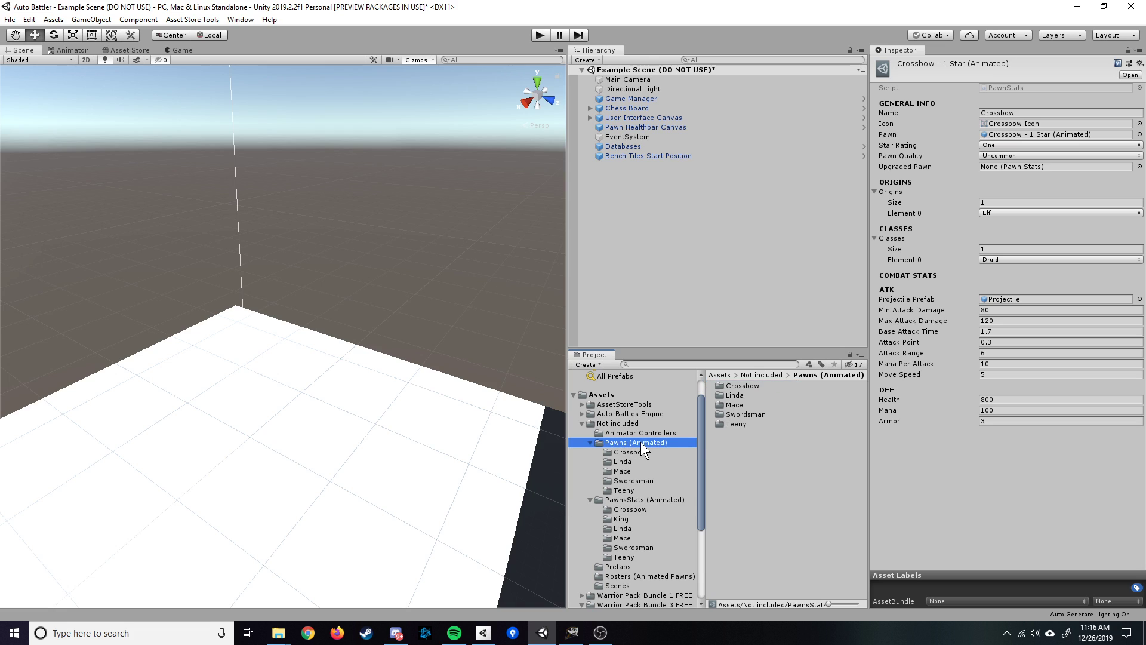
left_click(635, 462)
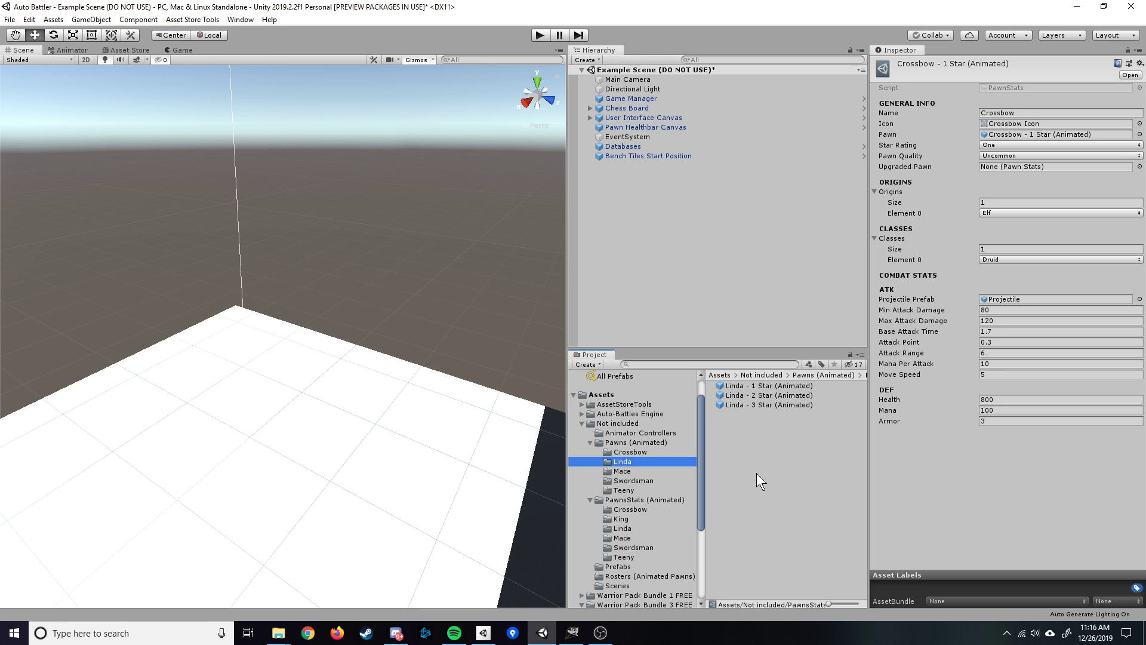
left_click(622, 528)
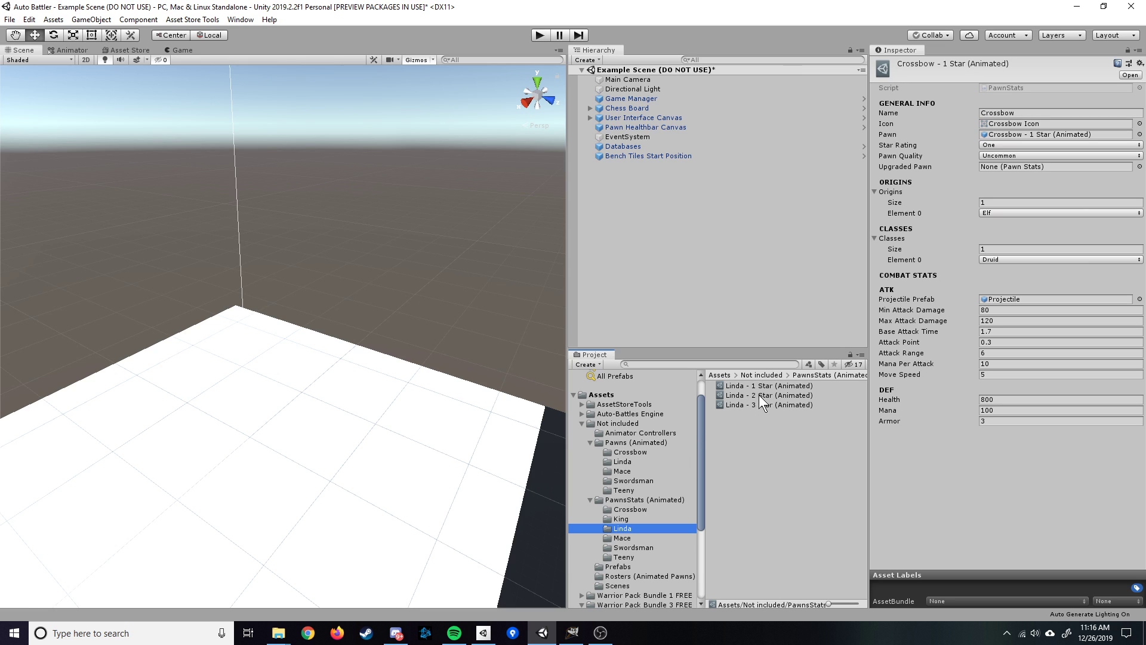
left_click(630, 456)
left_click(629, 510)
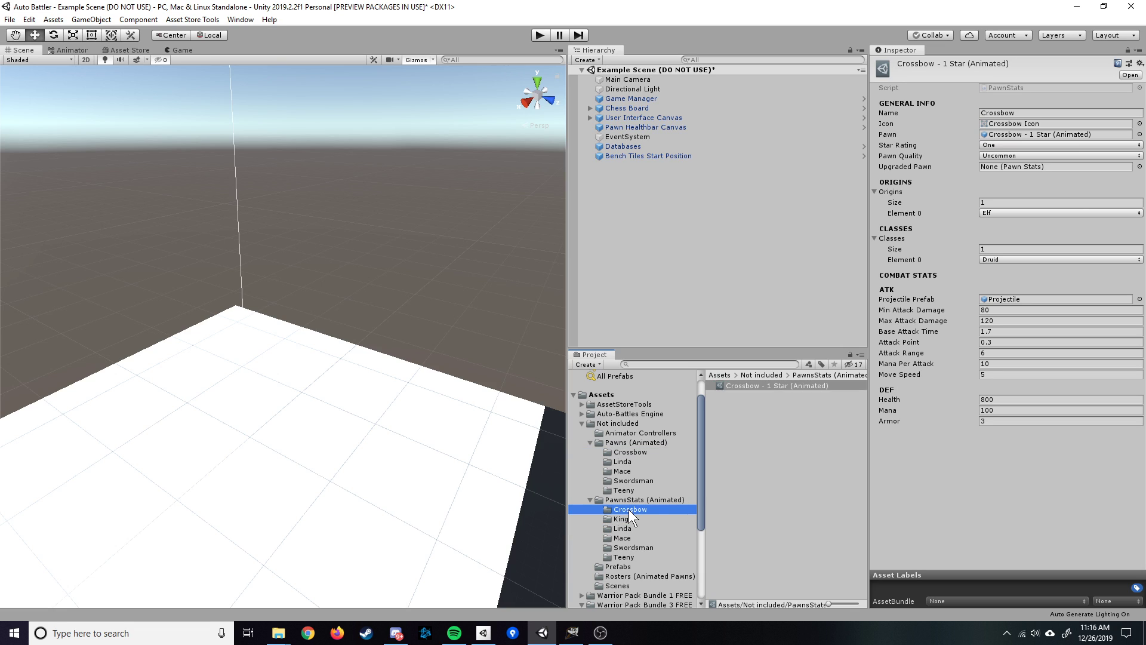
left_click(765, 386)
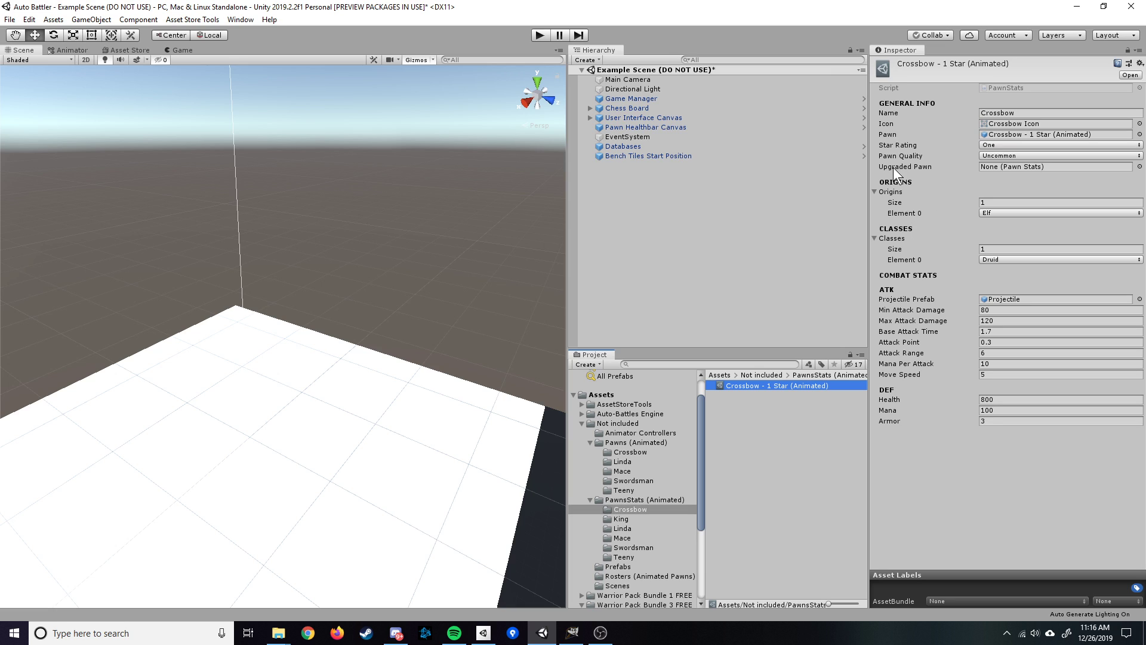
- Set its Upgraded Pawn to Mace - 2 Star from PawnsStats/Mace, then start Play
mouse_move(886, 168)
left_click(621, 520)
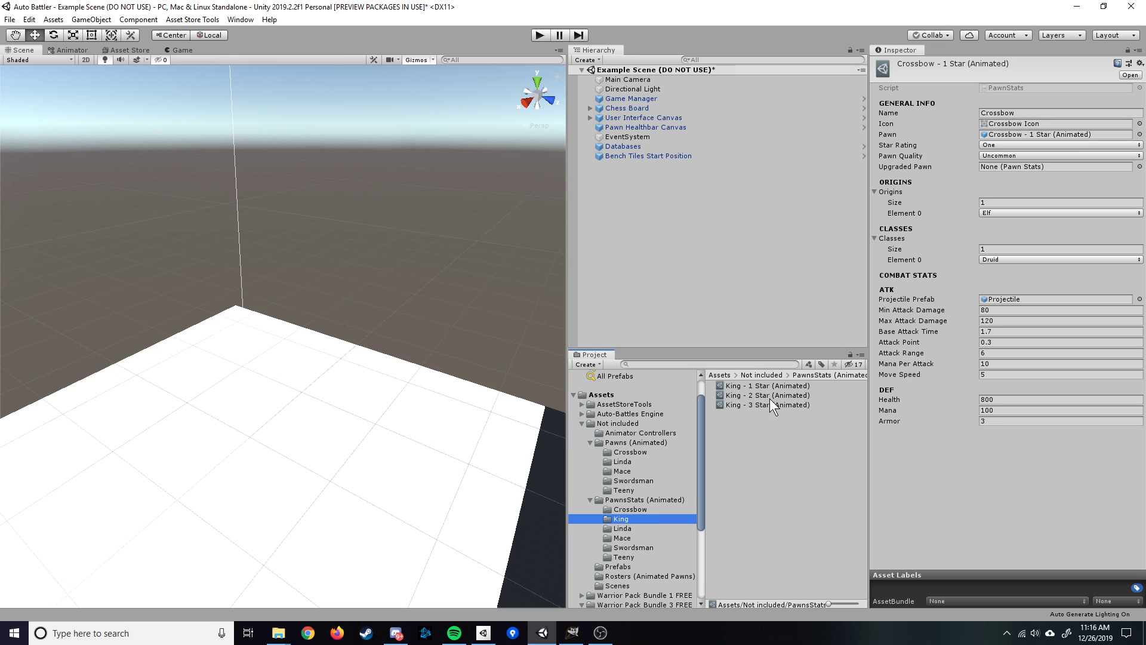
left_click(626, 529)
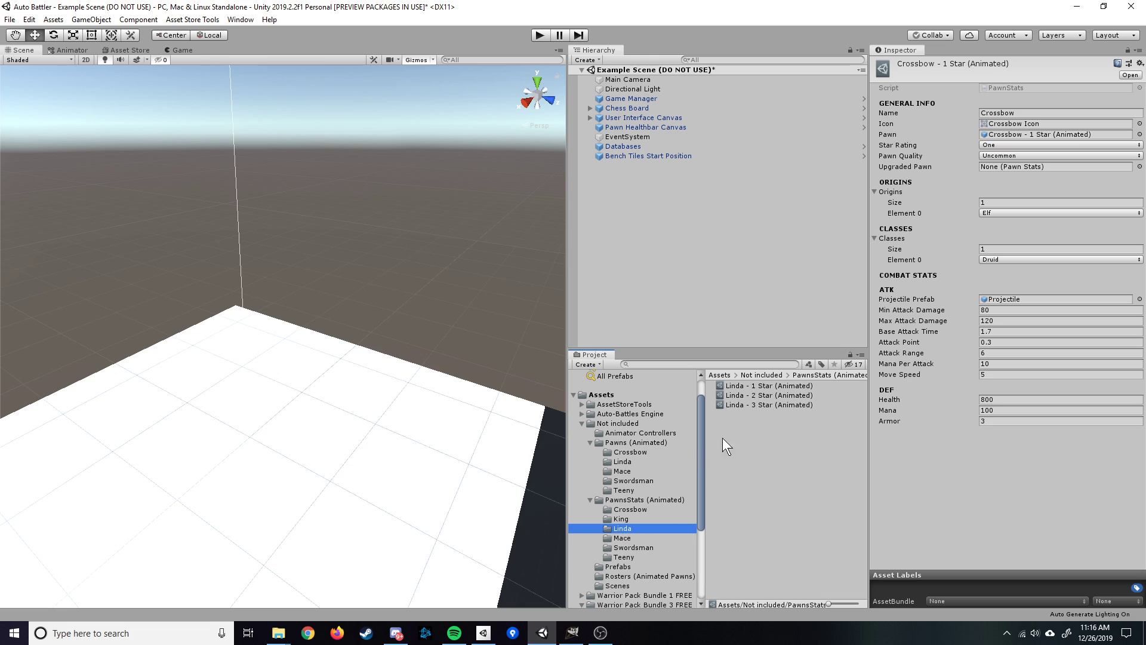
left_click(624, 538)
left_click_drag(761, 393, 1003, 170)
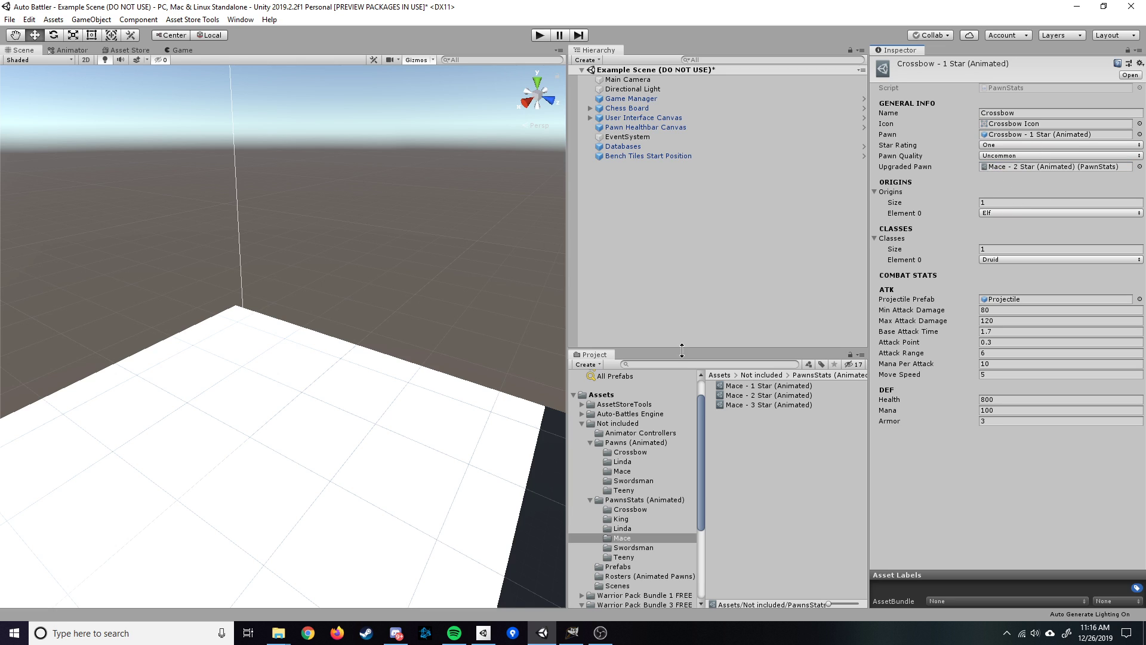
left_click(543, 35)
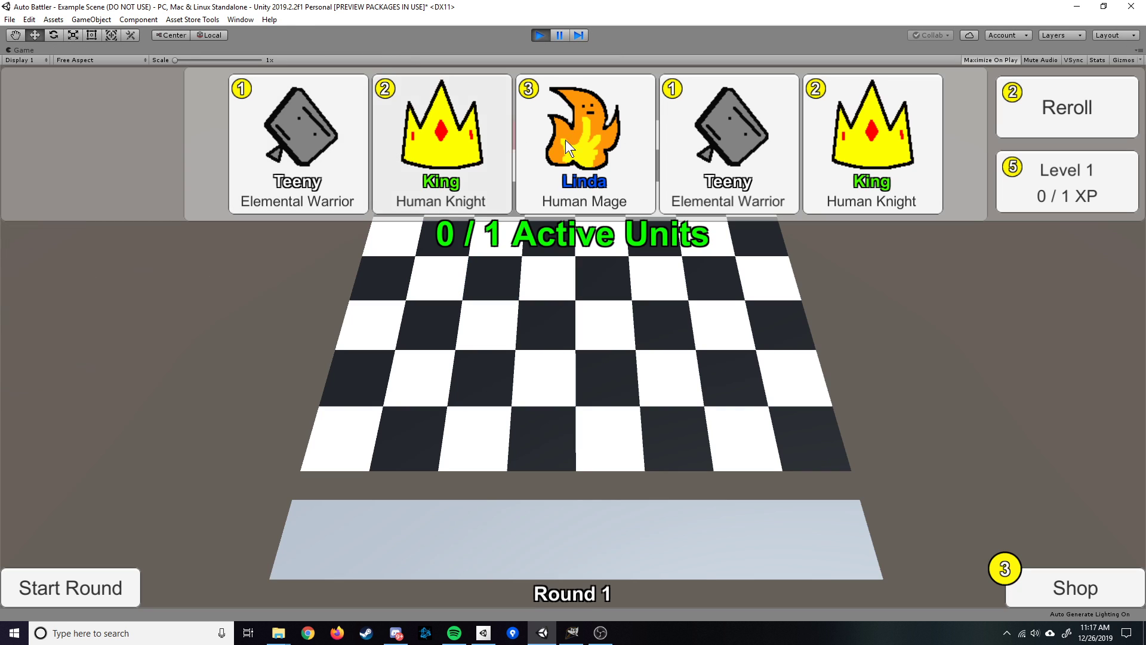
- Restart the game, buy a Crossbow card, start a round and move the bench crossbow onto the board
left_click(539, 35)
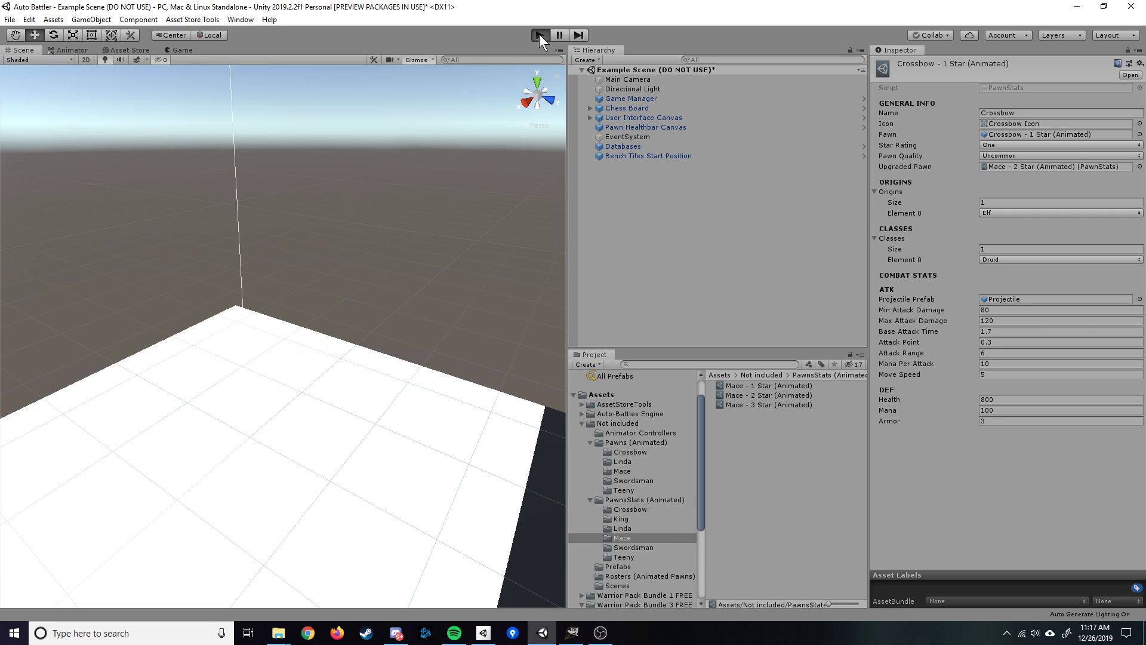
left_click(539, 35)
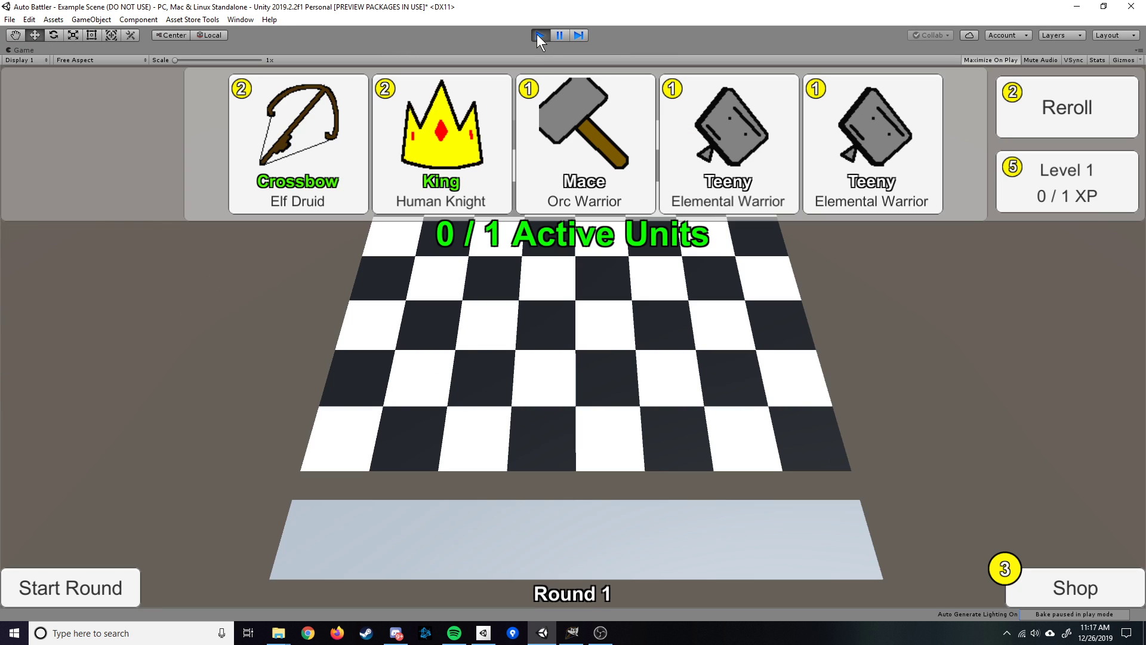
left_click(274, 129)
left_click(78, 582)
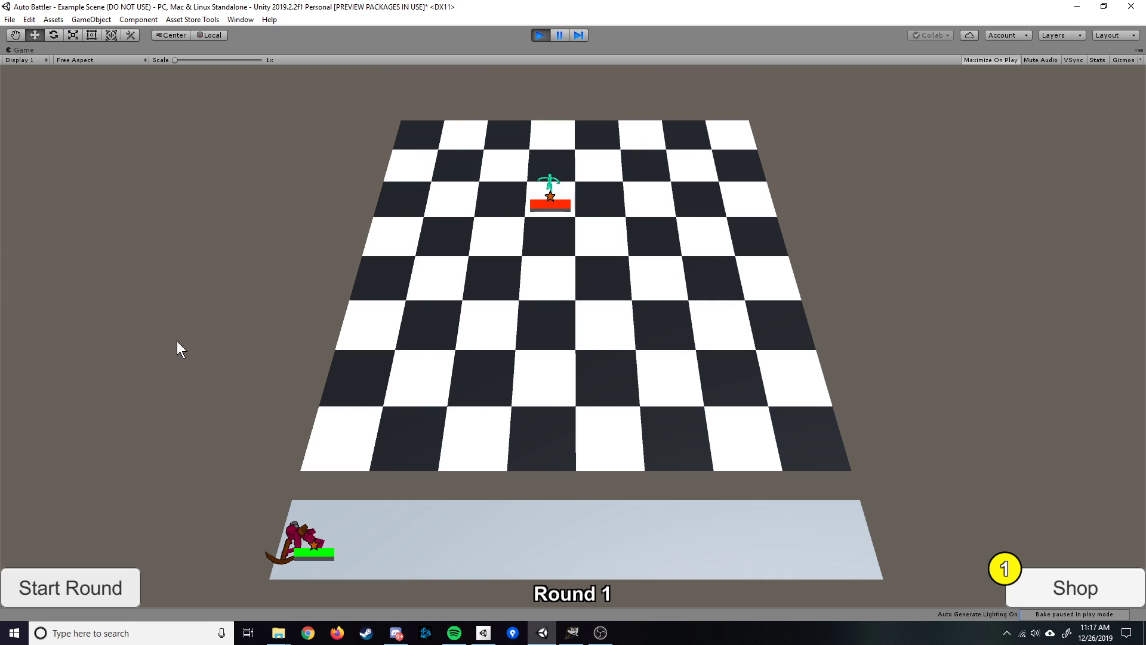
left_click_drag(301, 540, 532, 418)
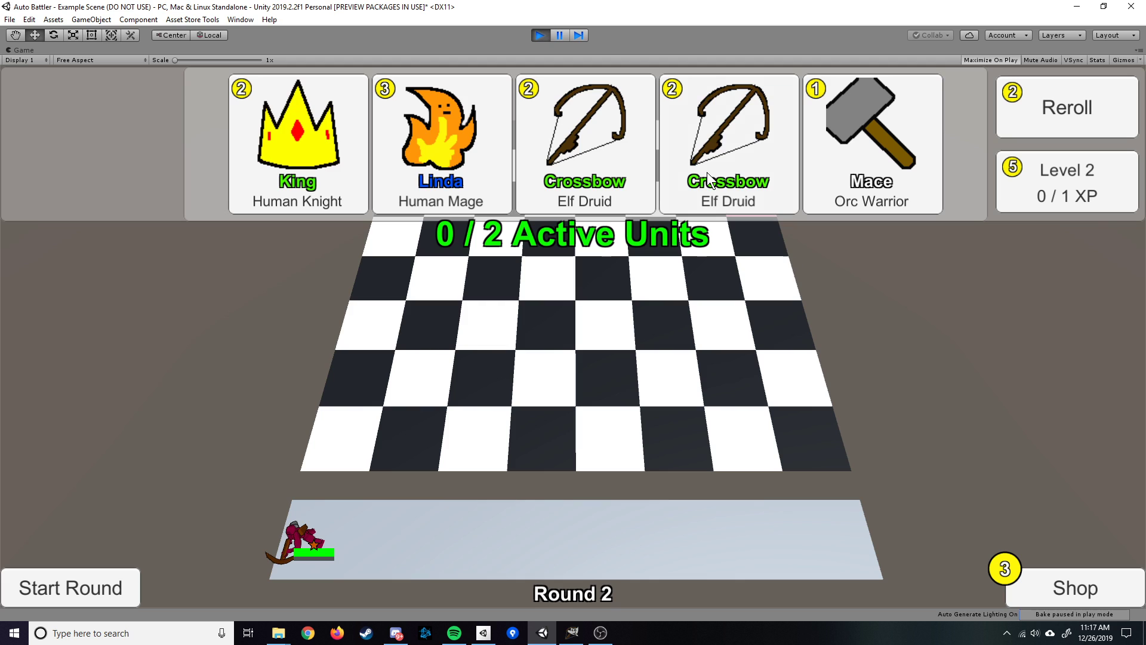
- Buy two more Crossbows to merge into a 2-star Mace, field it and start the round
left_click(591, 134)
left_click(42, 578)
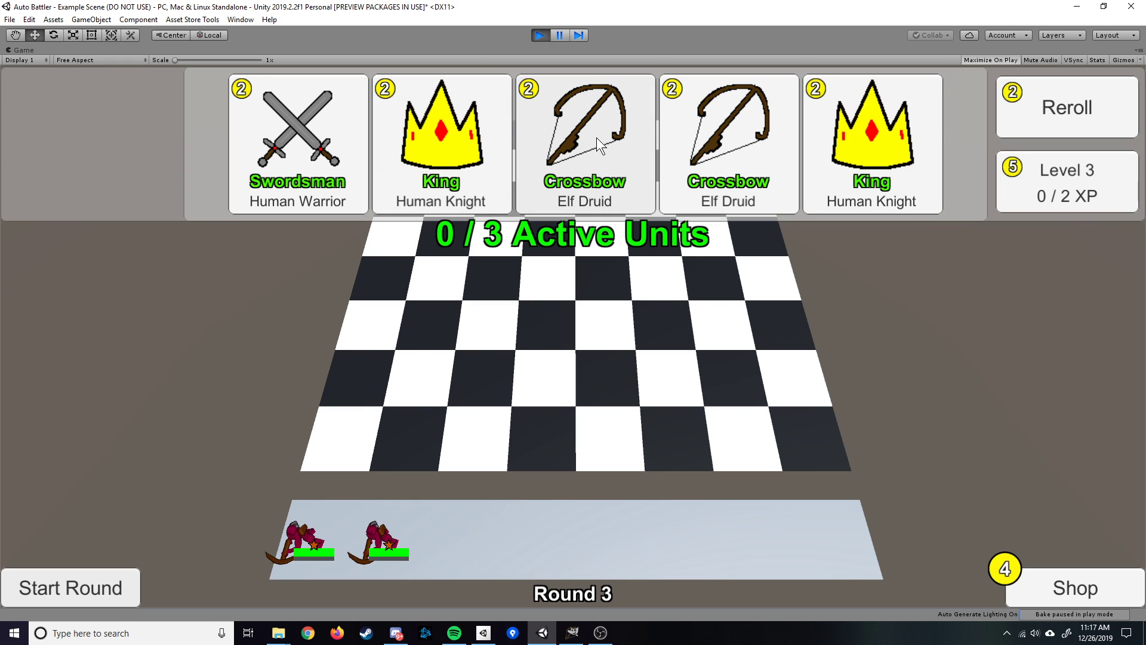
left_click_drag(384, 534, 405, 430)
left_click(598, 132)
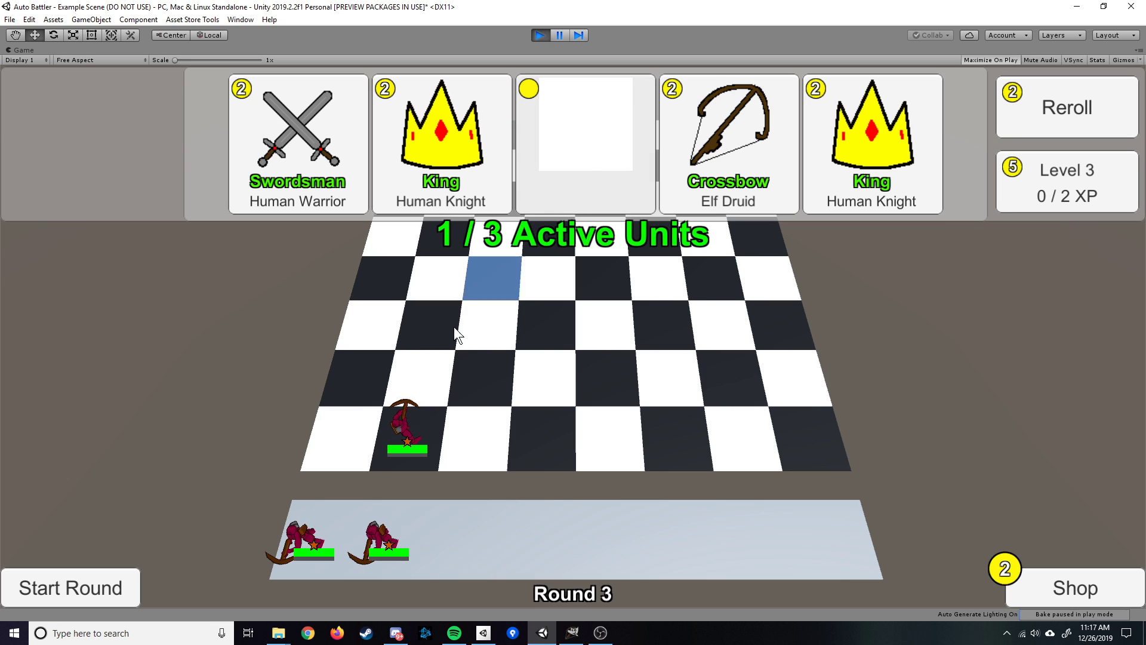
left_click_drag(406, 427, 469, 546)
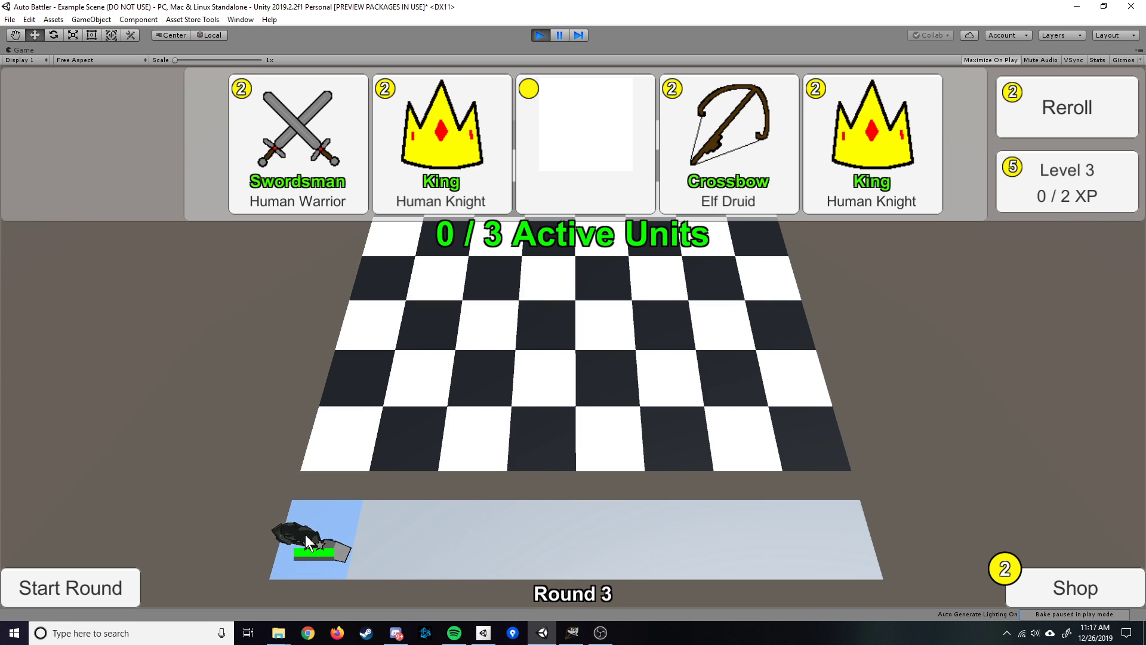
left_click_drag(307, 543, 540, 328)
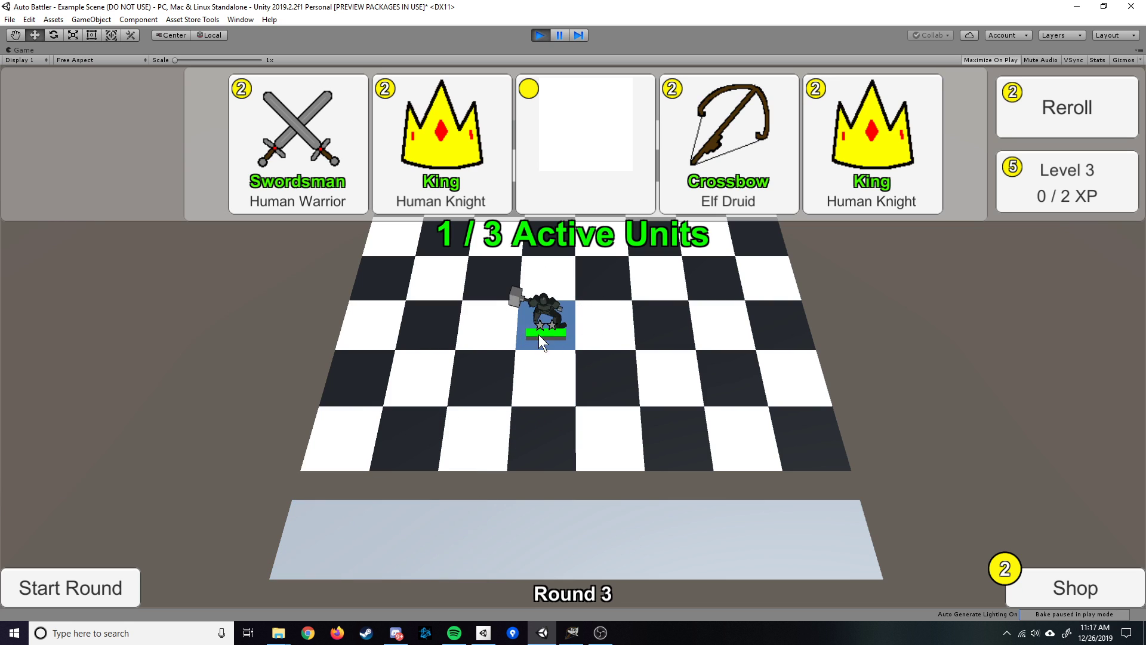
left_click(99, 583)
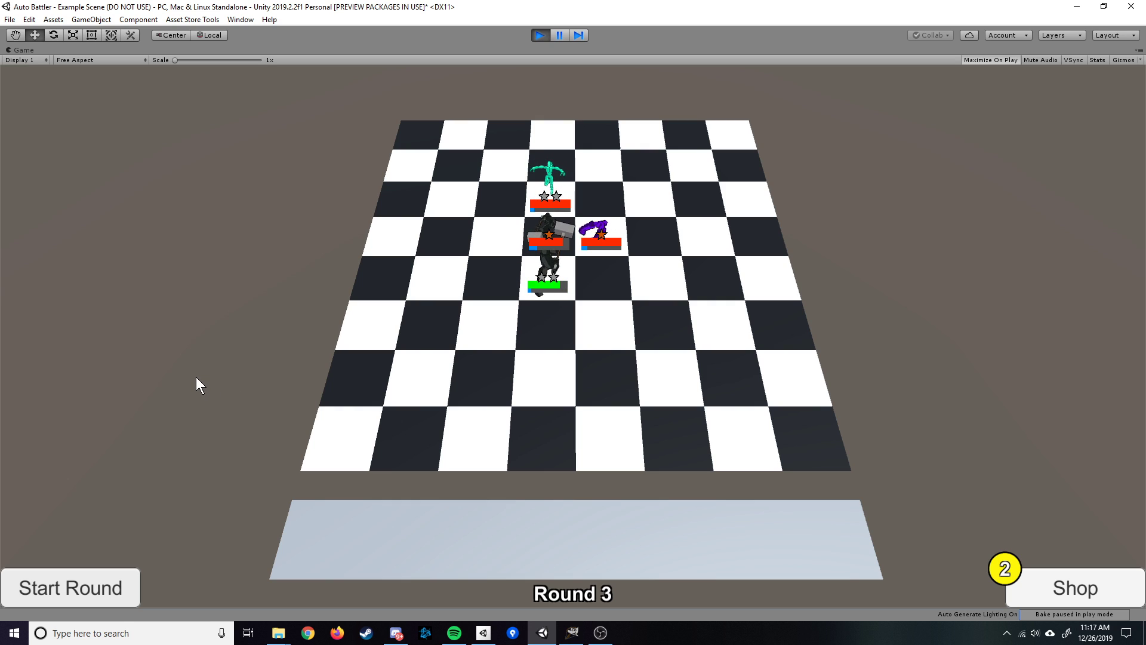